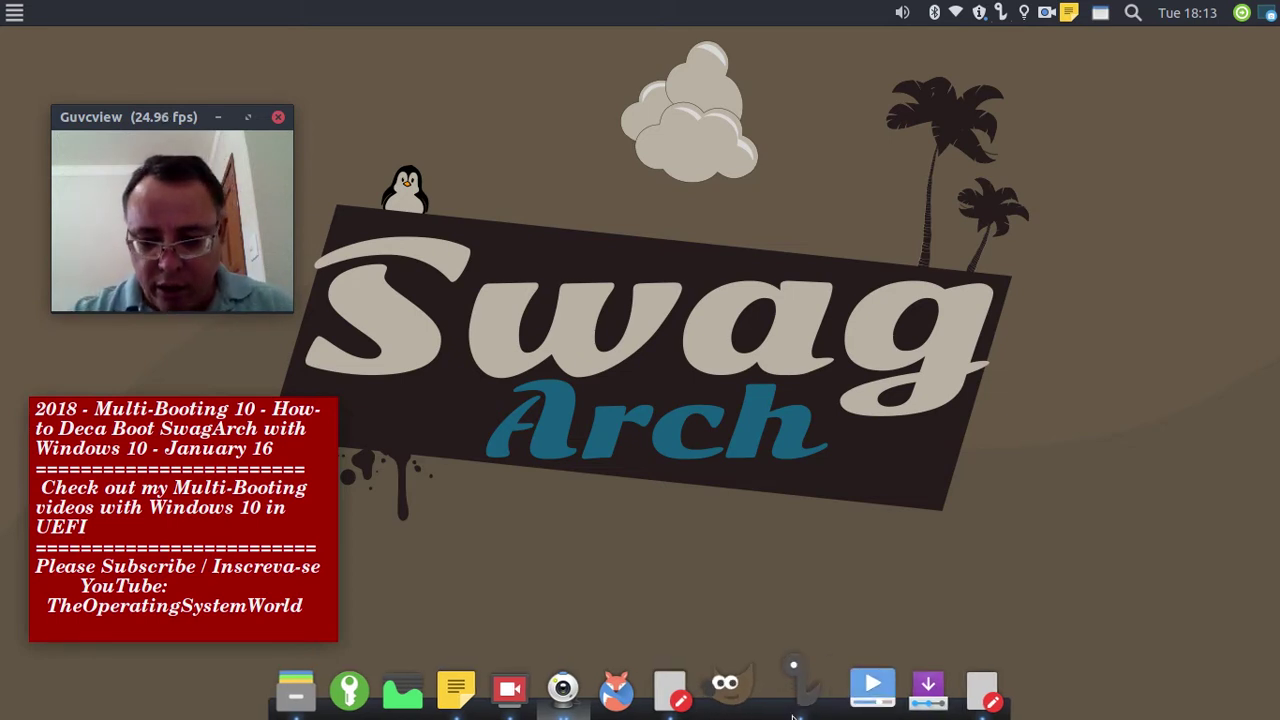
click(16, 14)
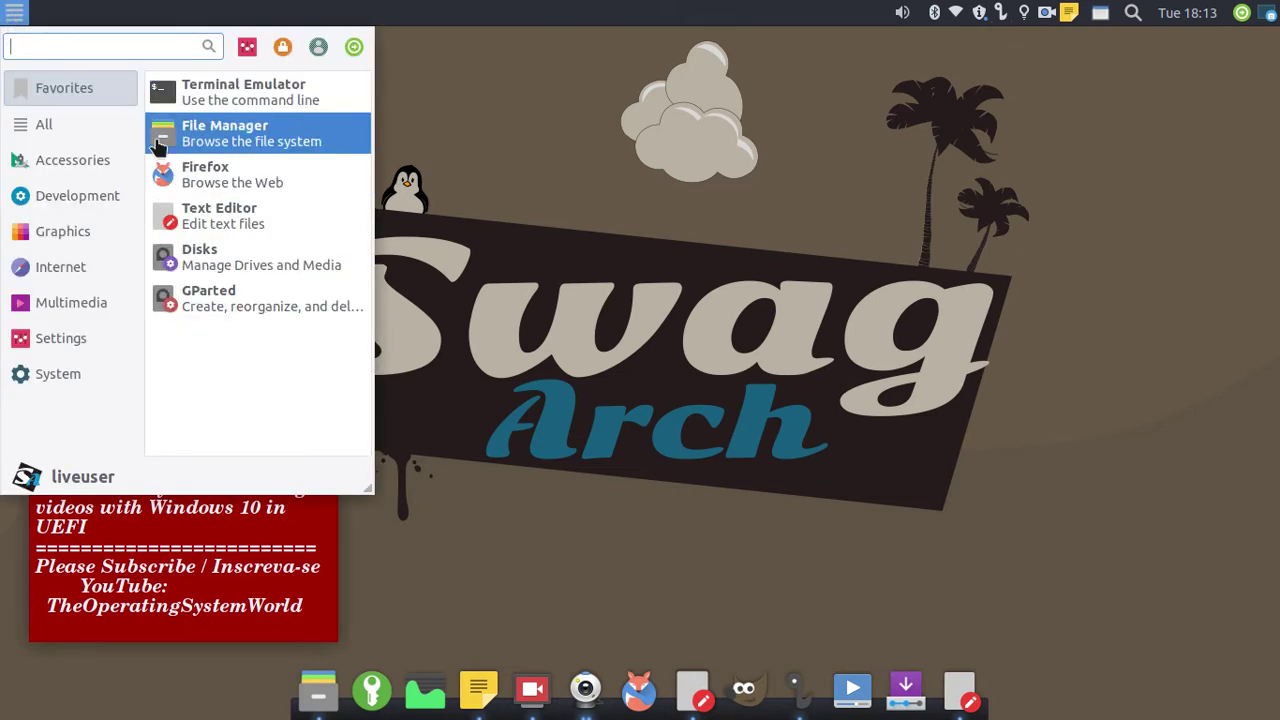
text(d)
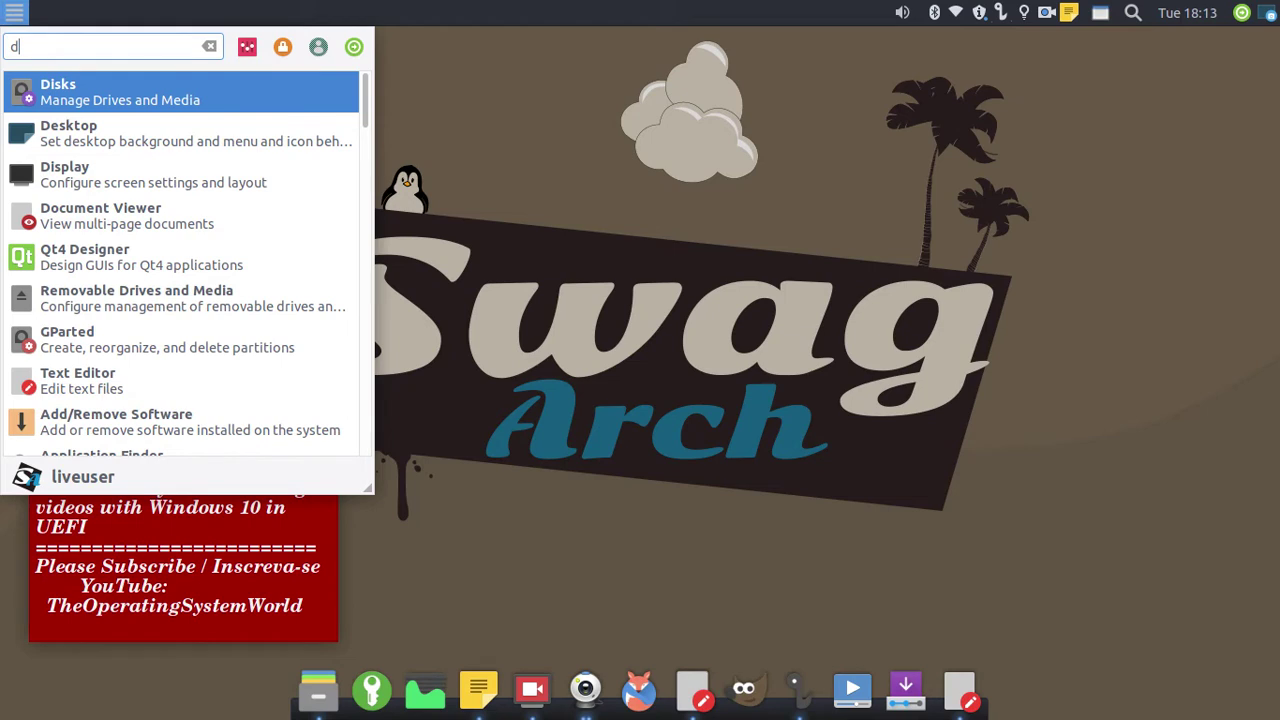
text(o)
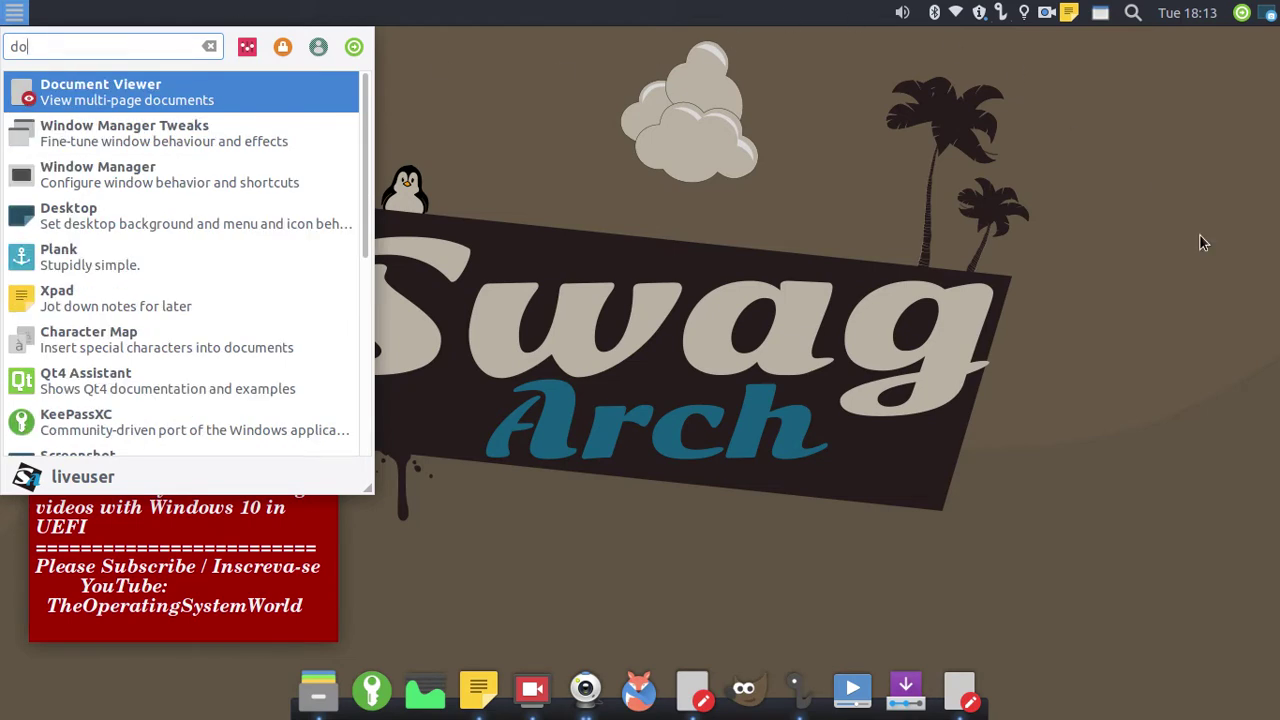
click(1190, 310)
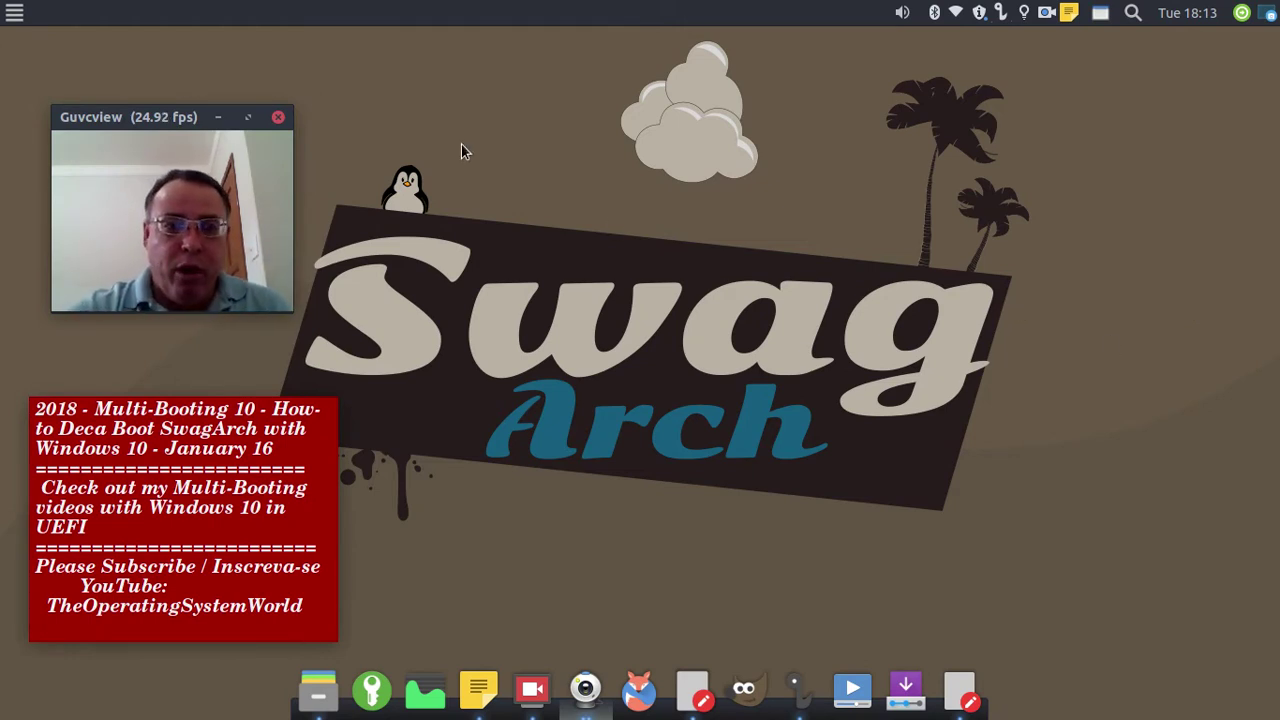
Step: Launch GParted, then enlarge its window and reposition it slightly so the partition list has more room
click(6, 11)
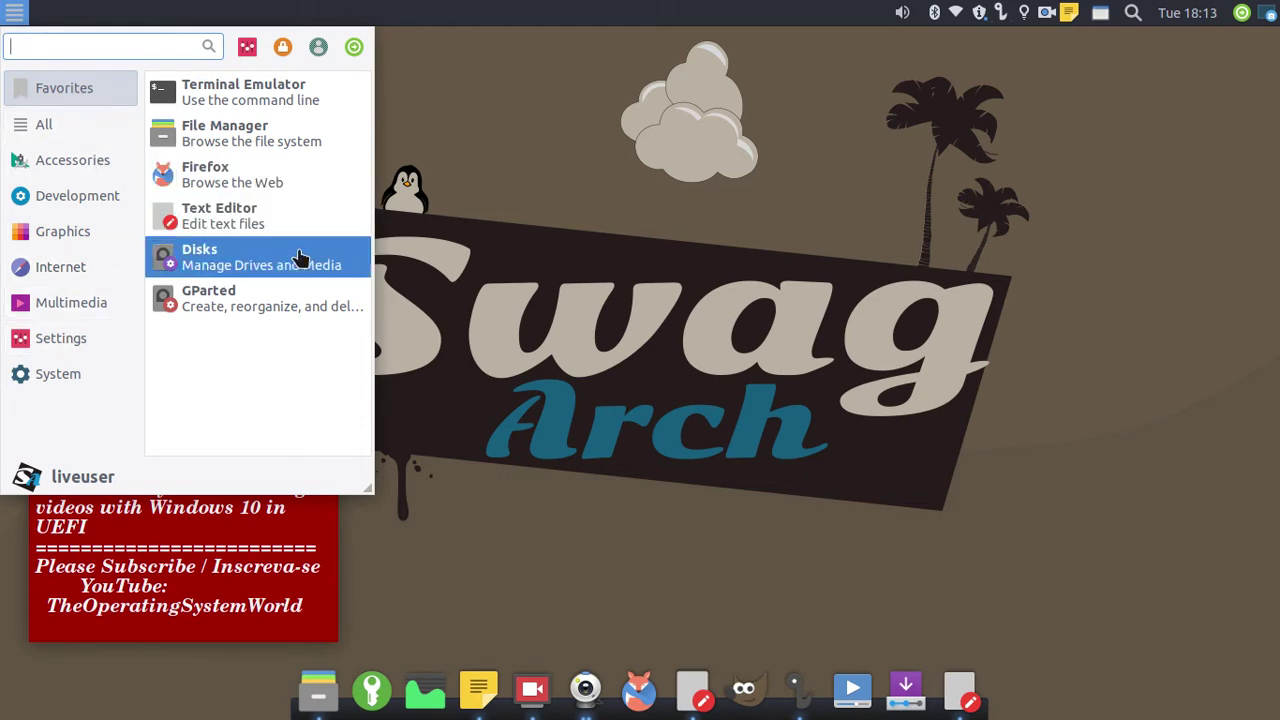
click(229, 300)
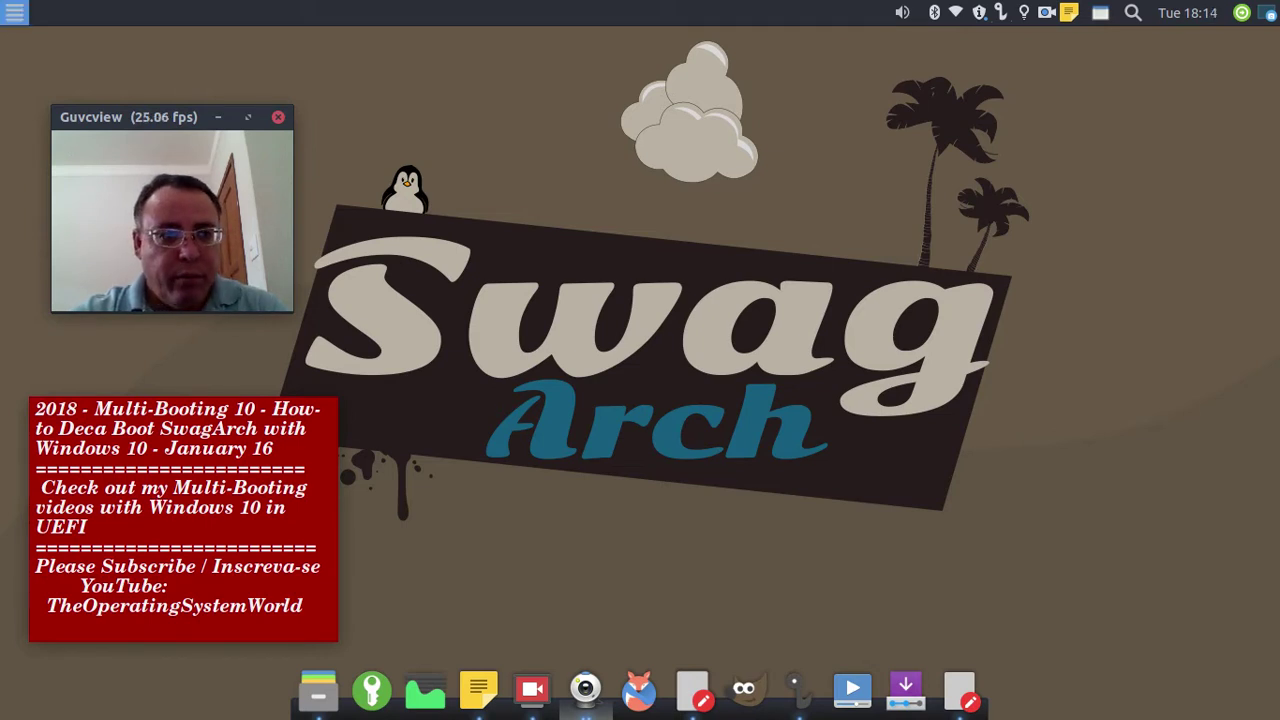
click(14, 12)
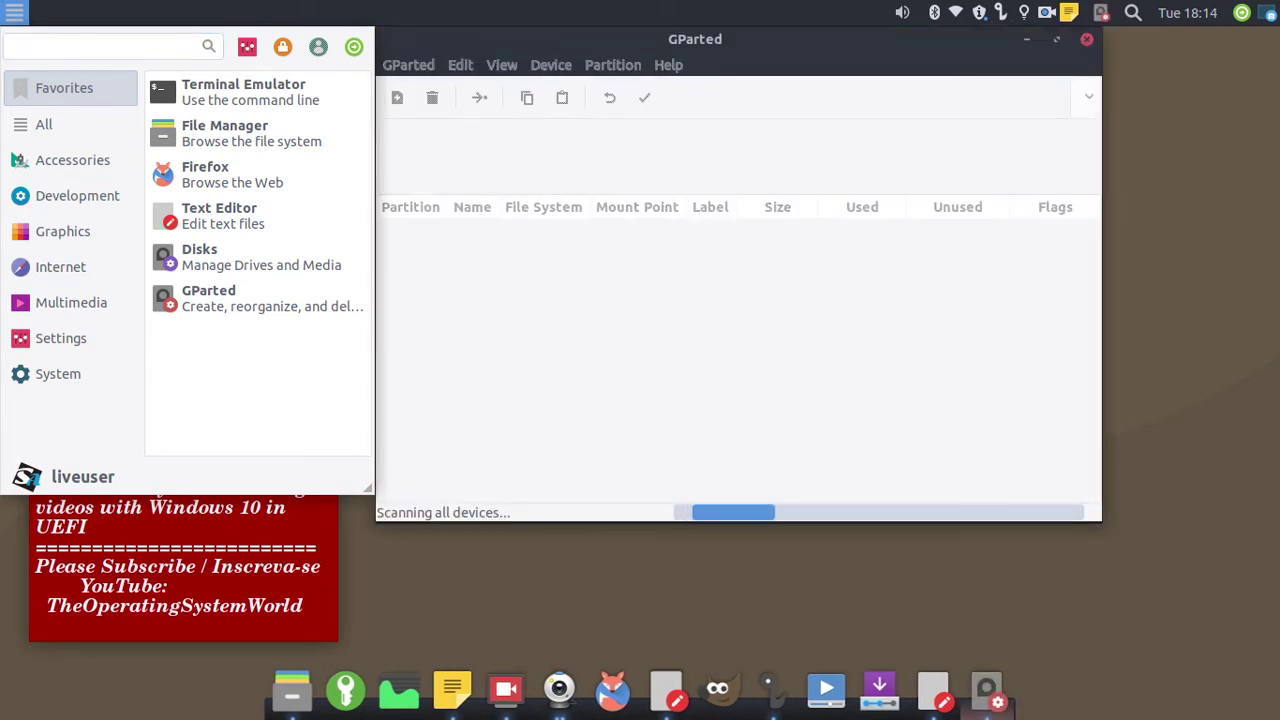
key(Escape)
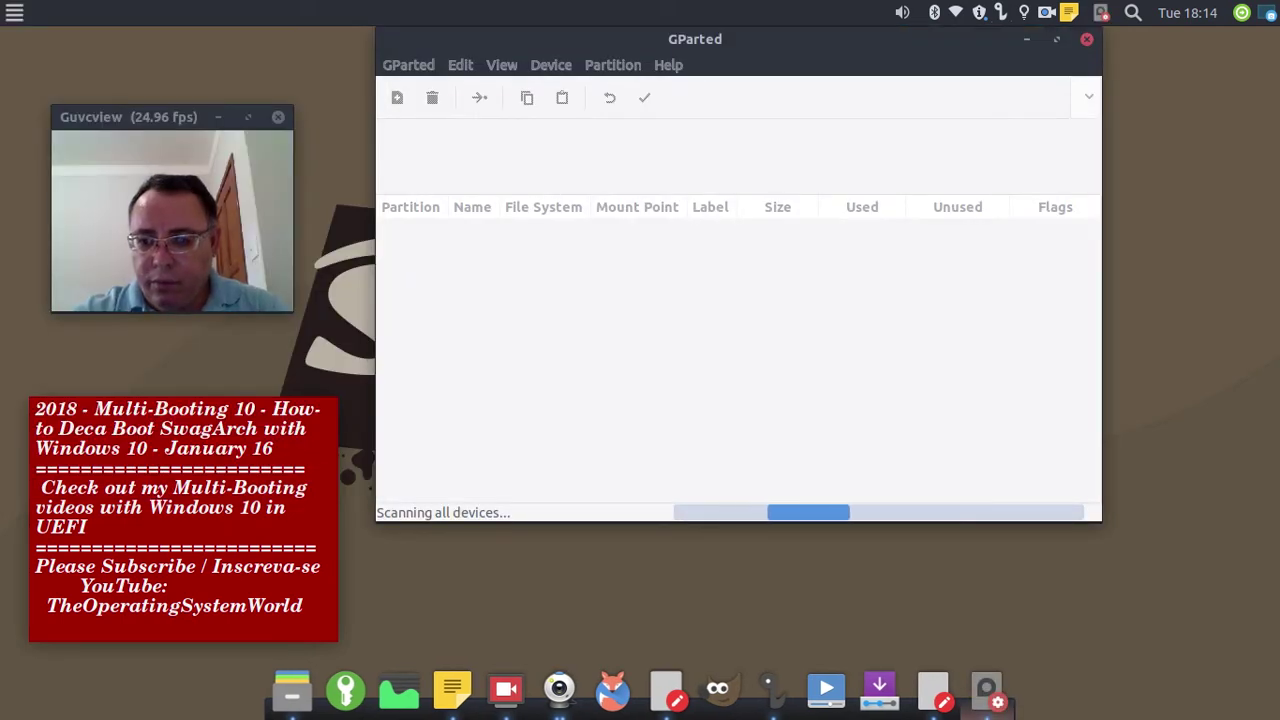
drag(1096, 517, 1237, 645)
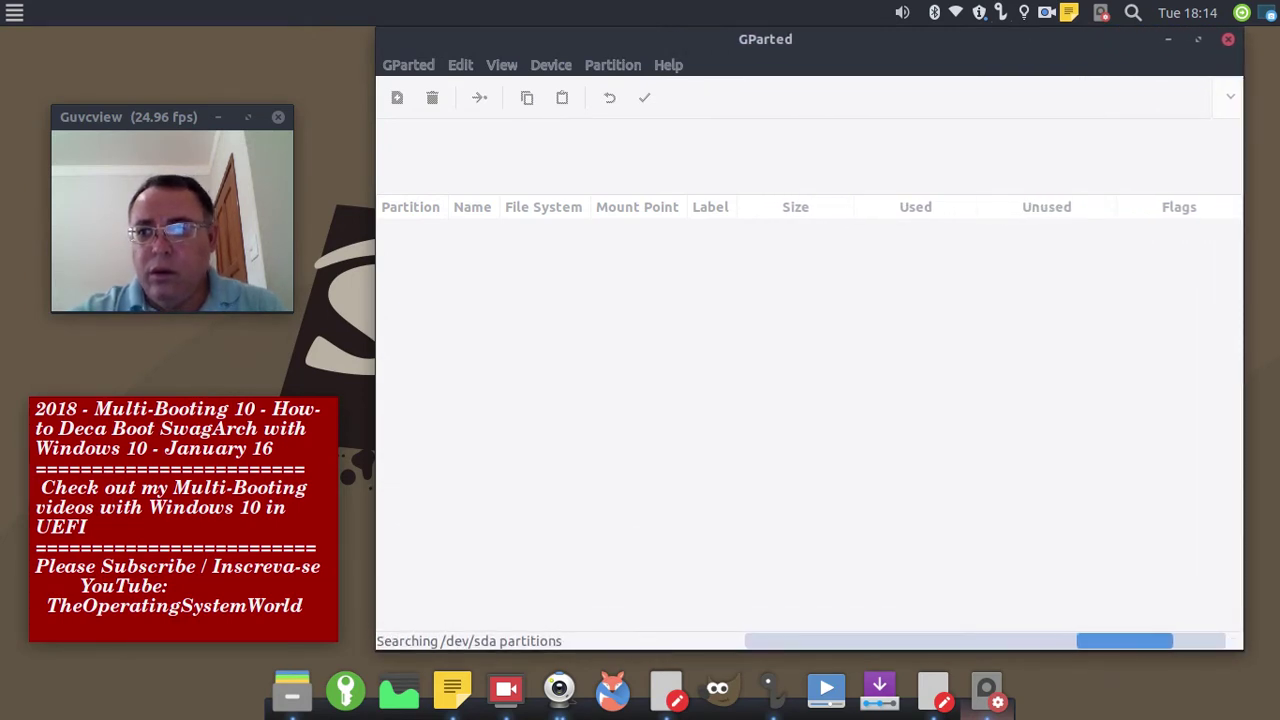
drag(982, 51, 998, 56)
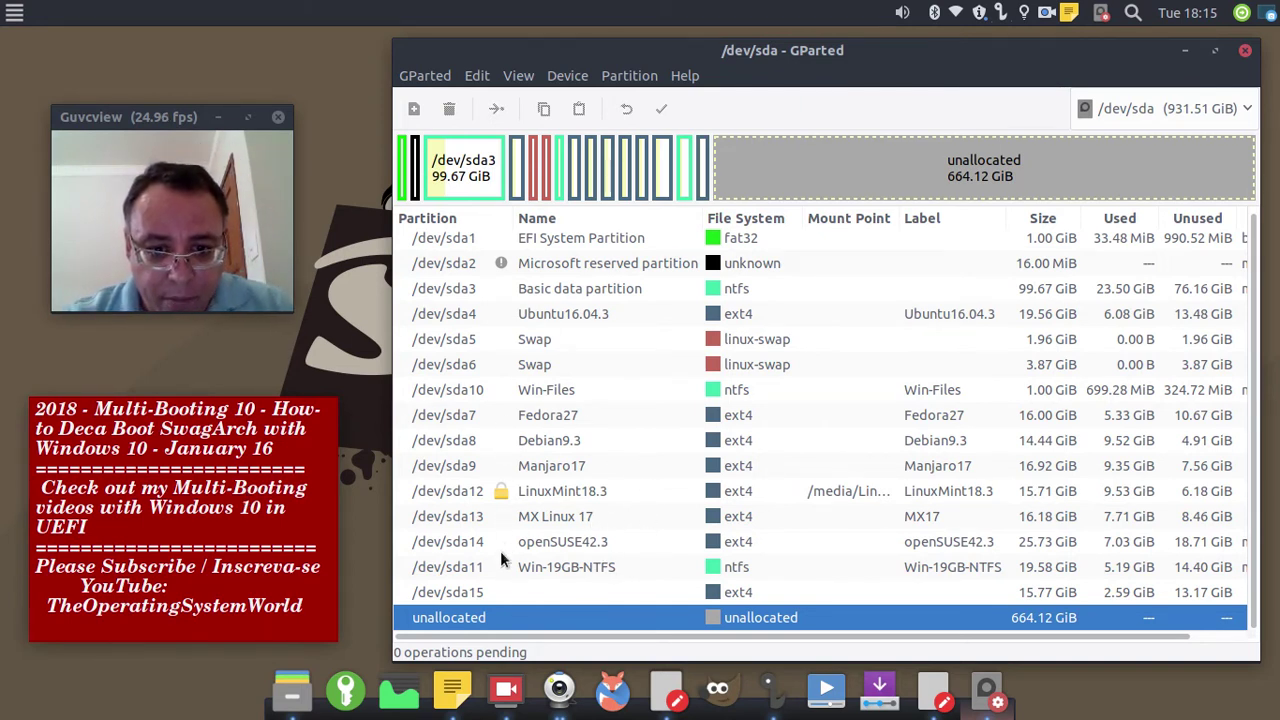
Step: Enter "Artix Linux" as the partition name for the unnamed ext4 partition /dev/sda15
scroll(585, 425, up, 1)
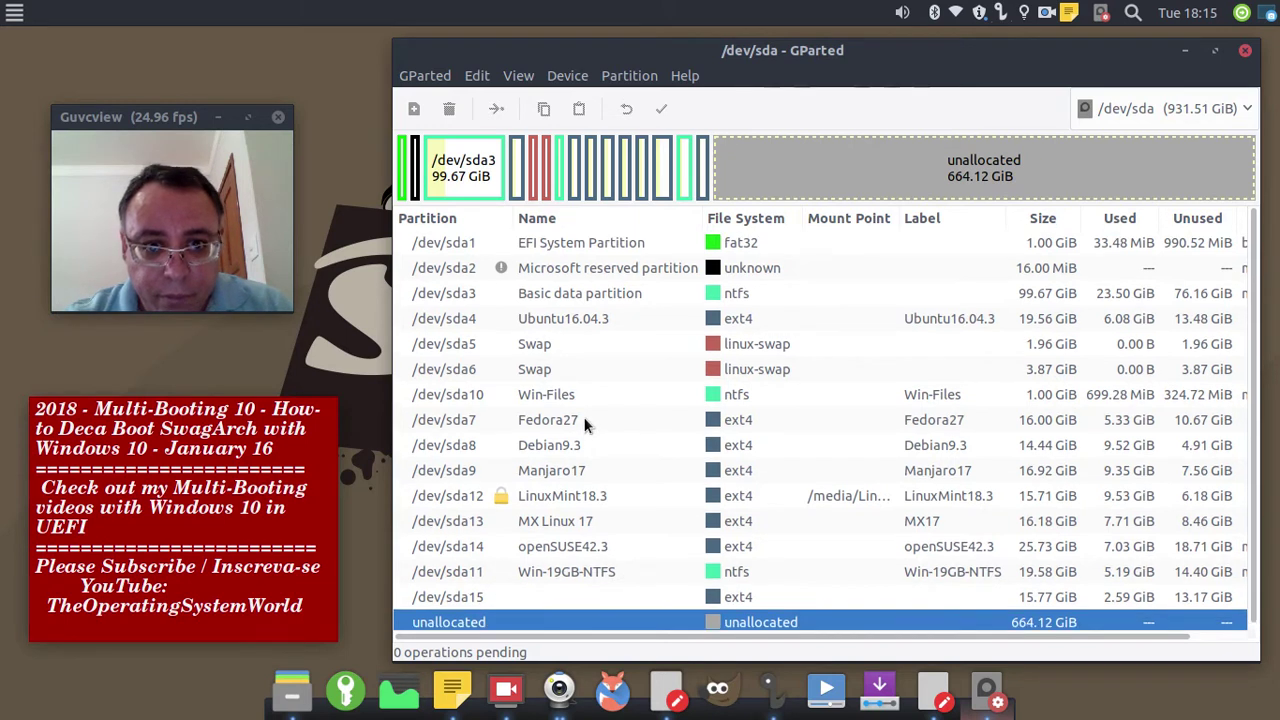
scroll(585, 425, down, 1)
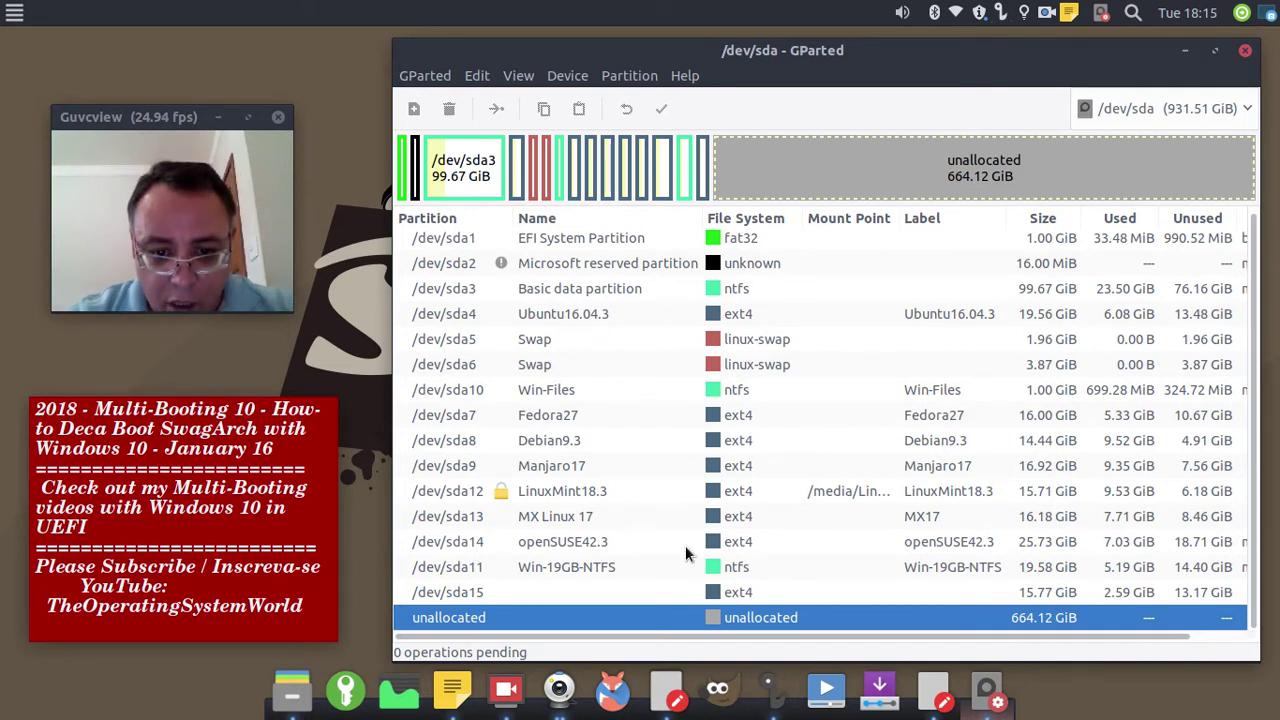
click(526, 594)
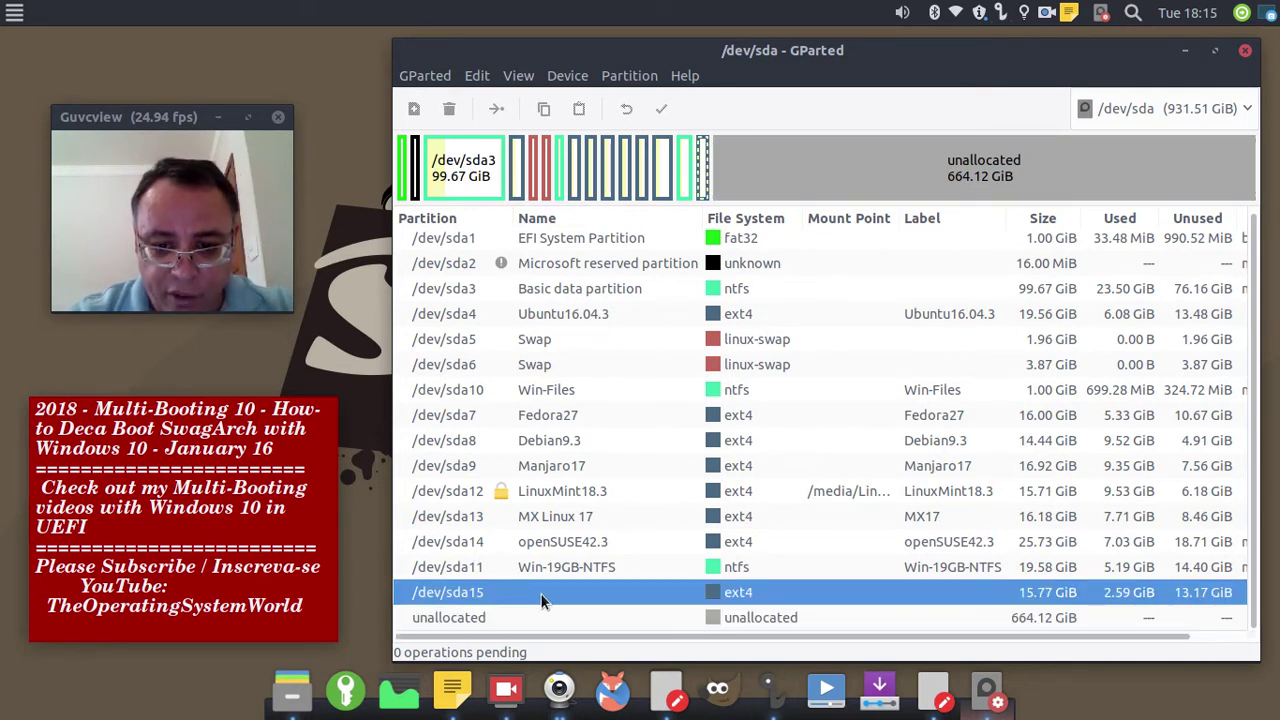
right_click(541, 600)
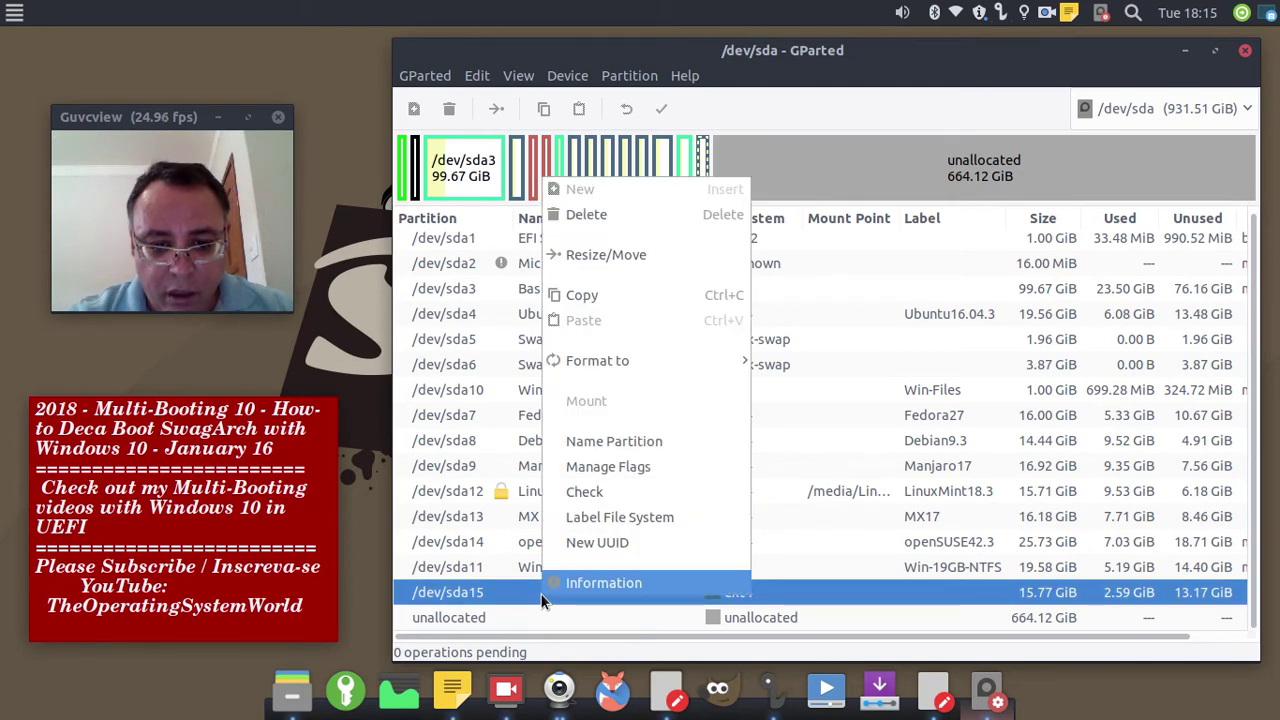
click(646, 450)
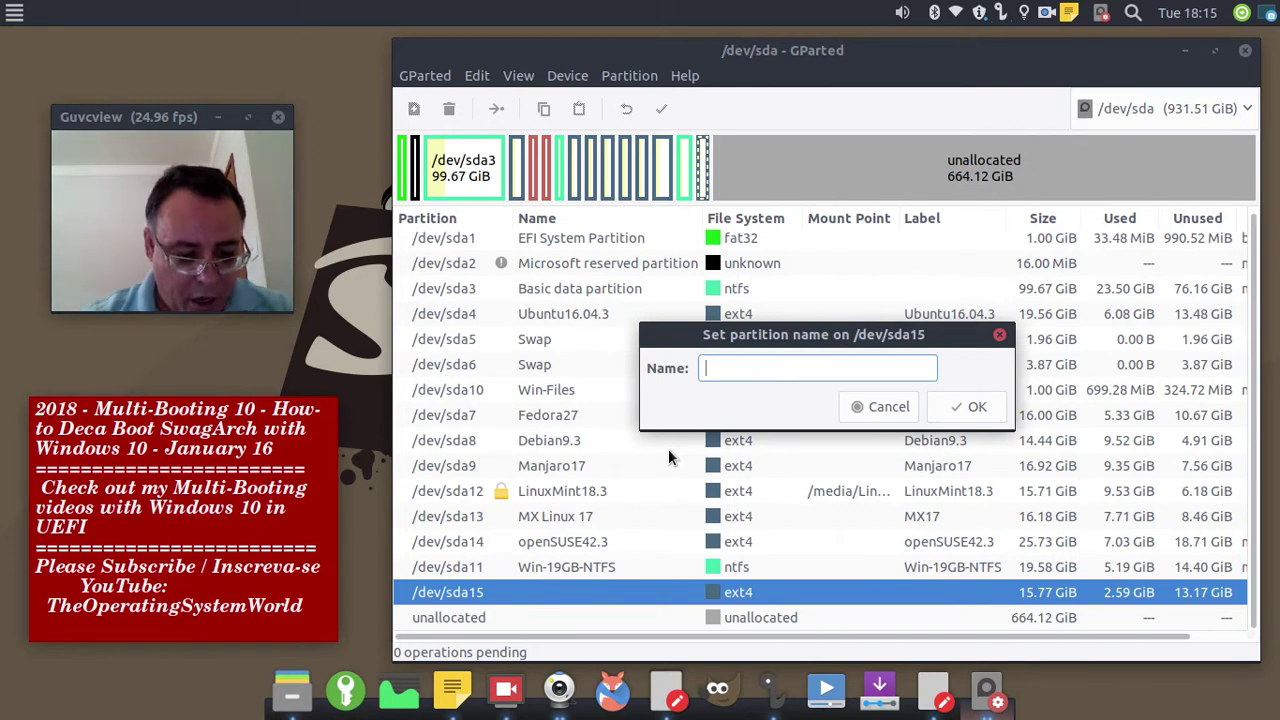
text(Ar)
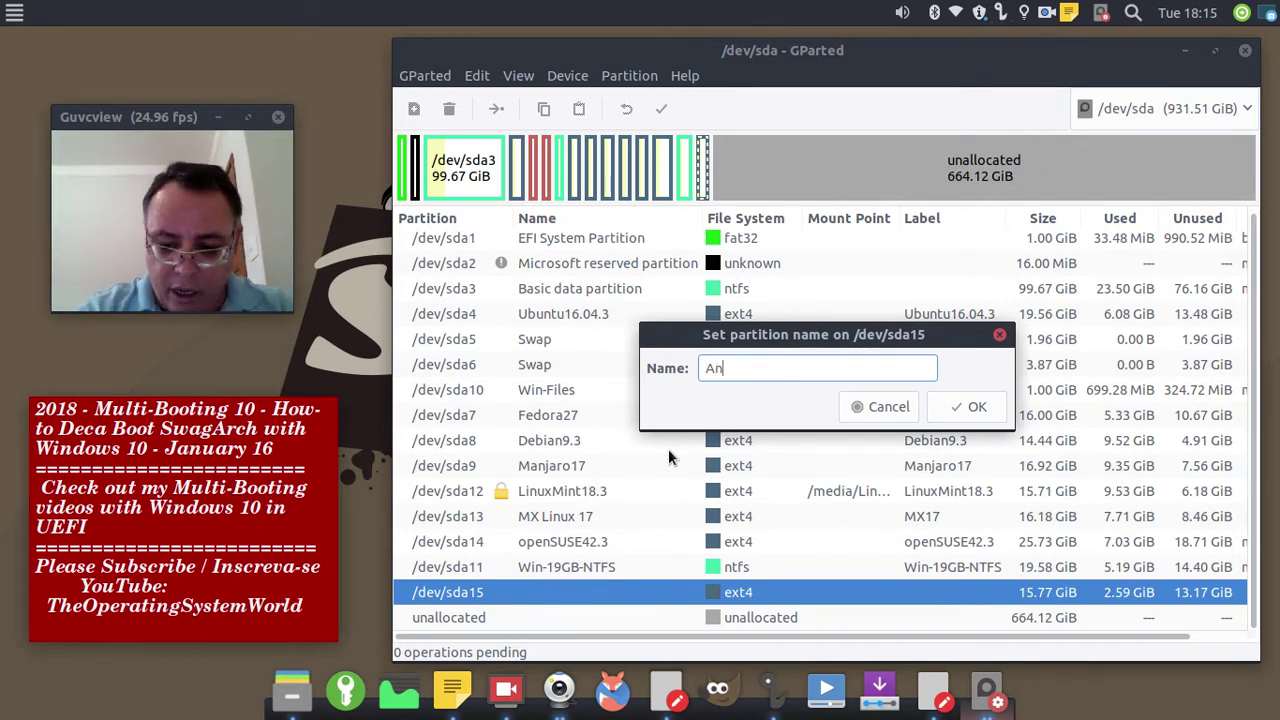
key(BackSpace)
text(rtix)
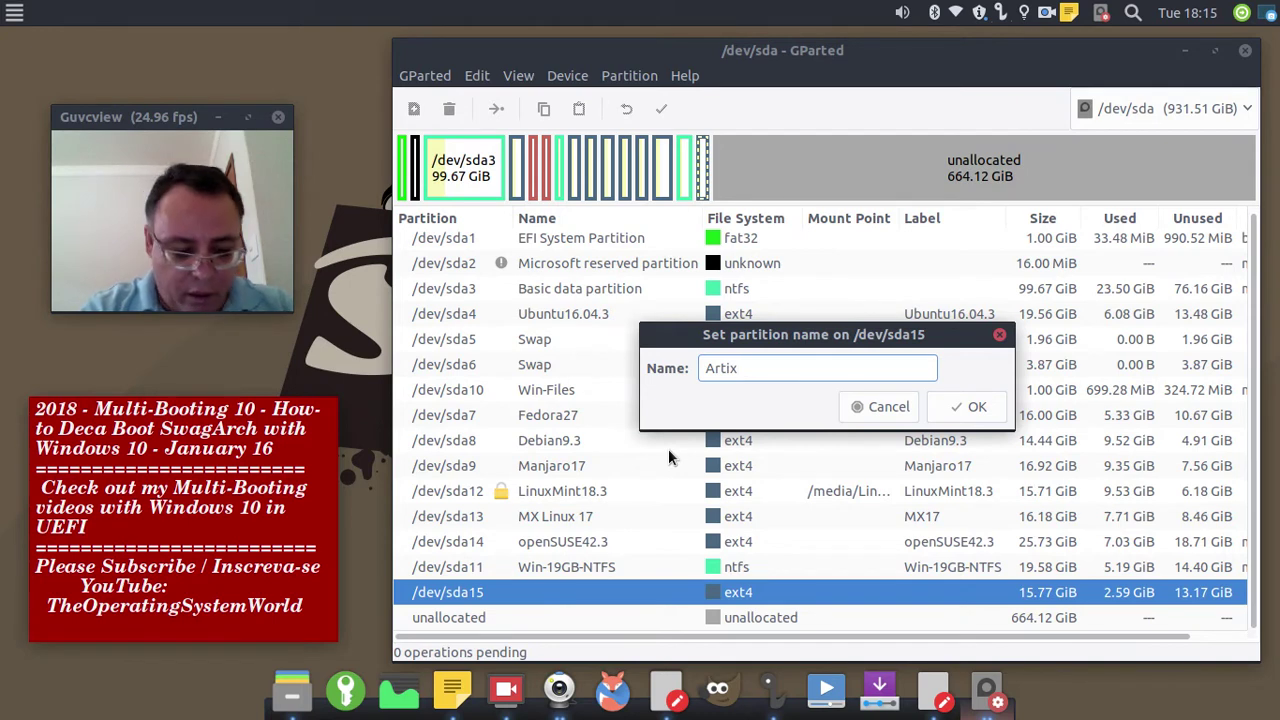
text( Linux)
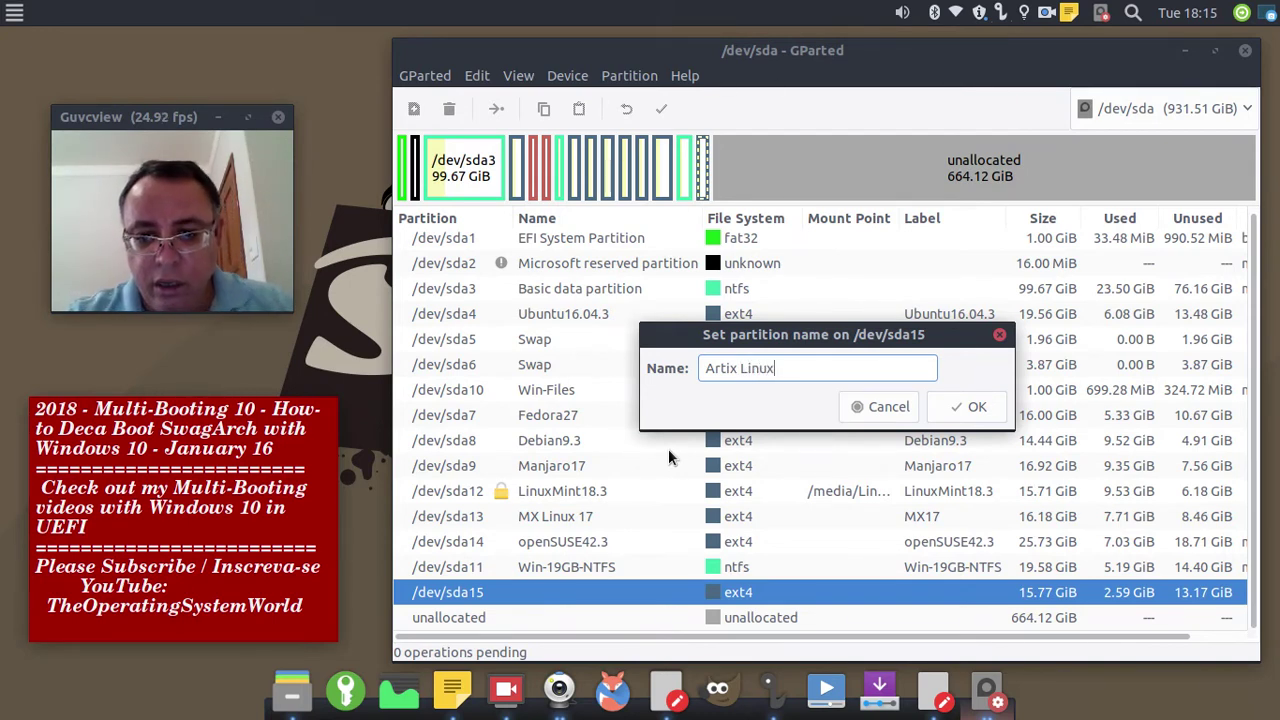
Step: Copy the entered partition name to the clipboard and accept the naming of /dev/sda15
drag(787, 367, 643, 362)
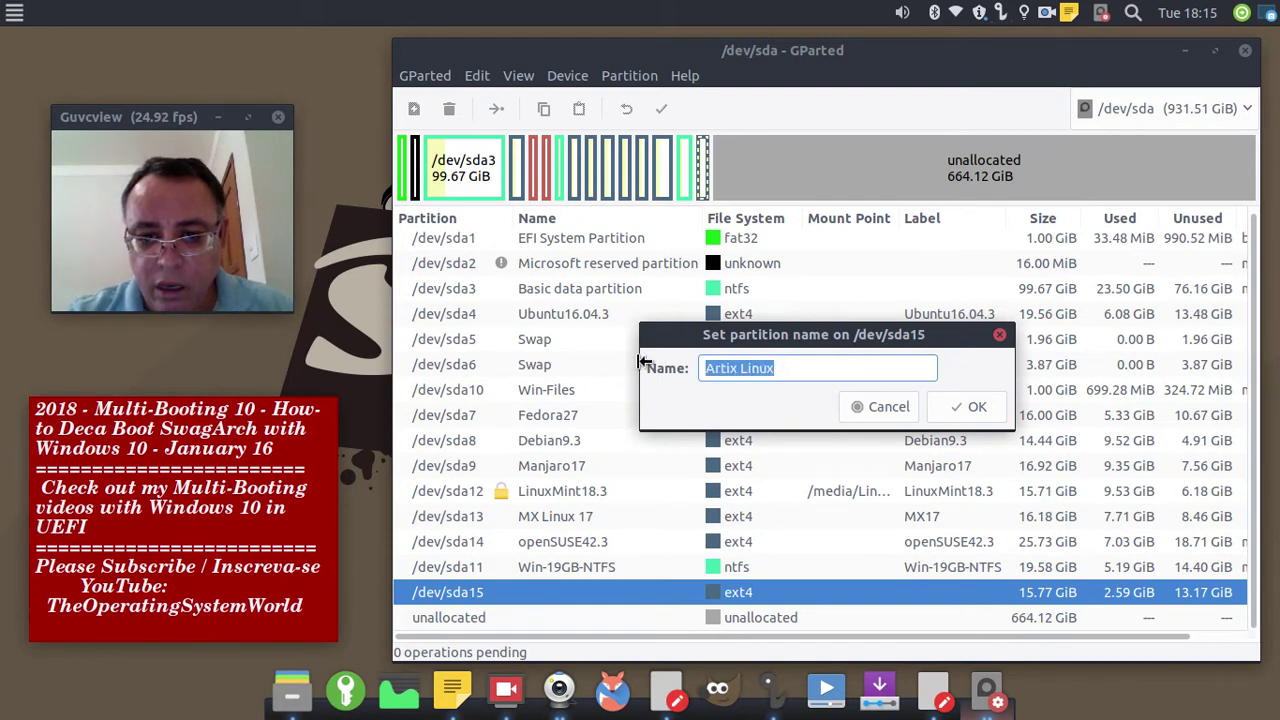
right_click(733, 367)
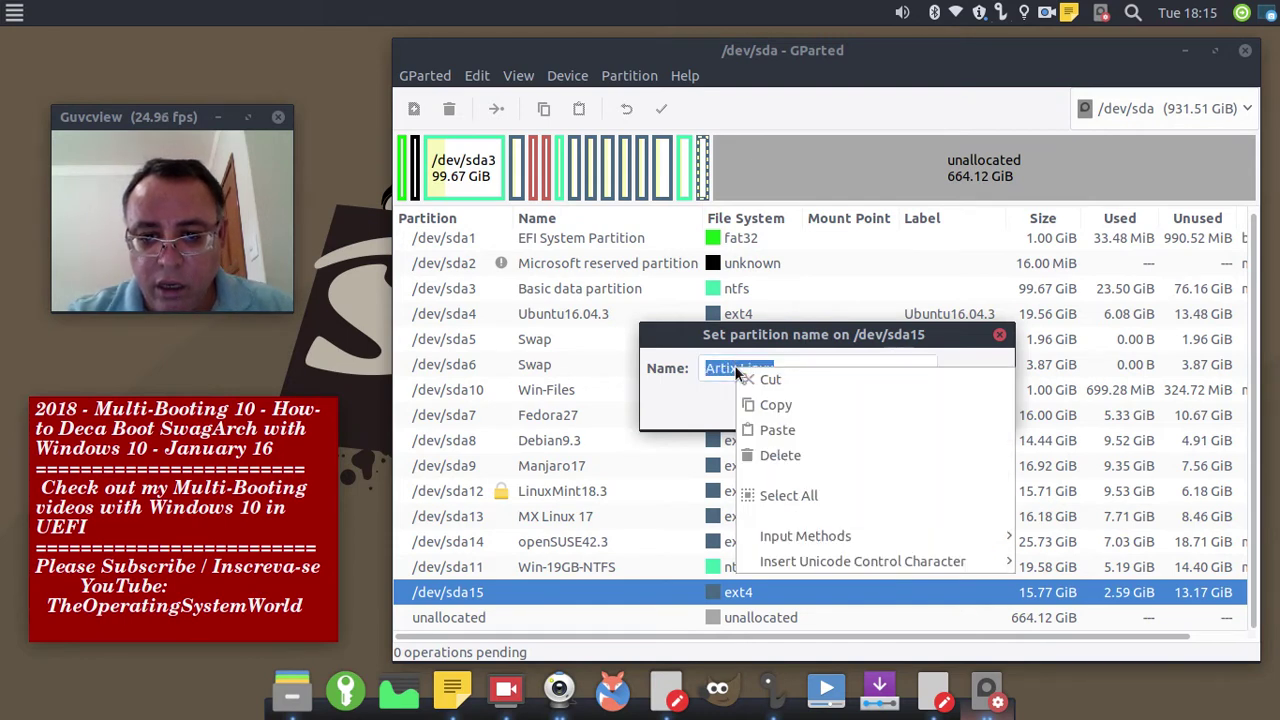
click(797, 405)
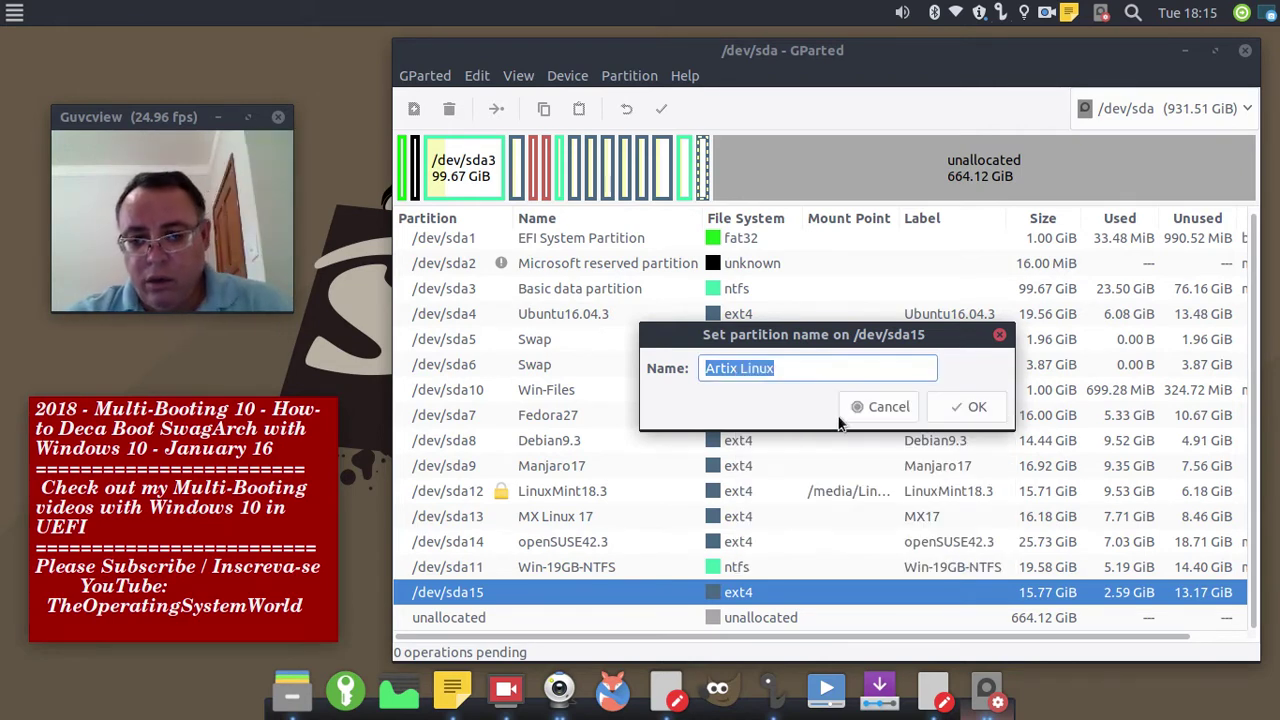
click(950, 406)
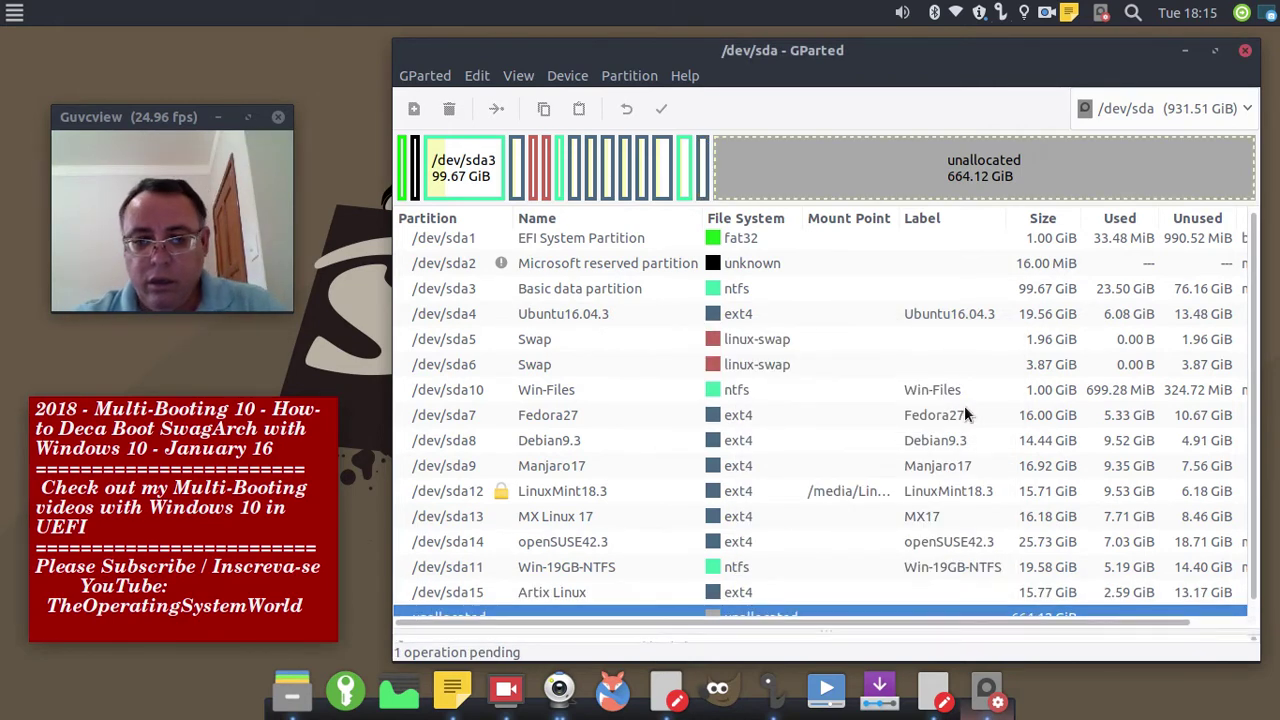
Step: Apply the pending partition name operation to the disk and close the progress dialog
click(661, 109)
click(1012, 440)
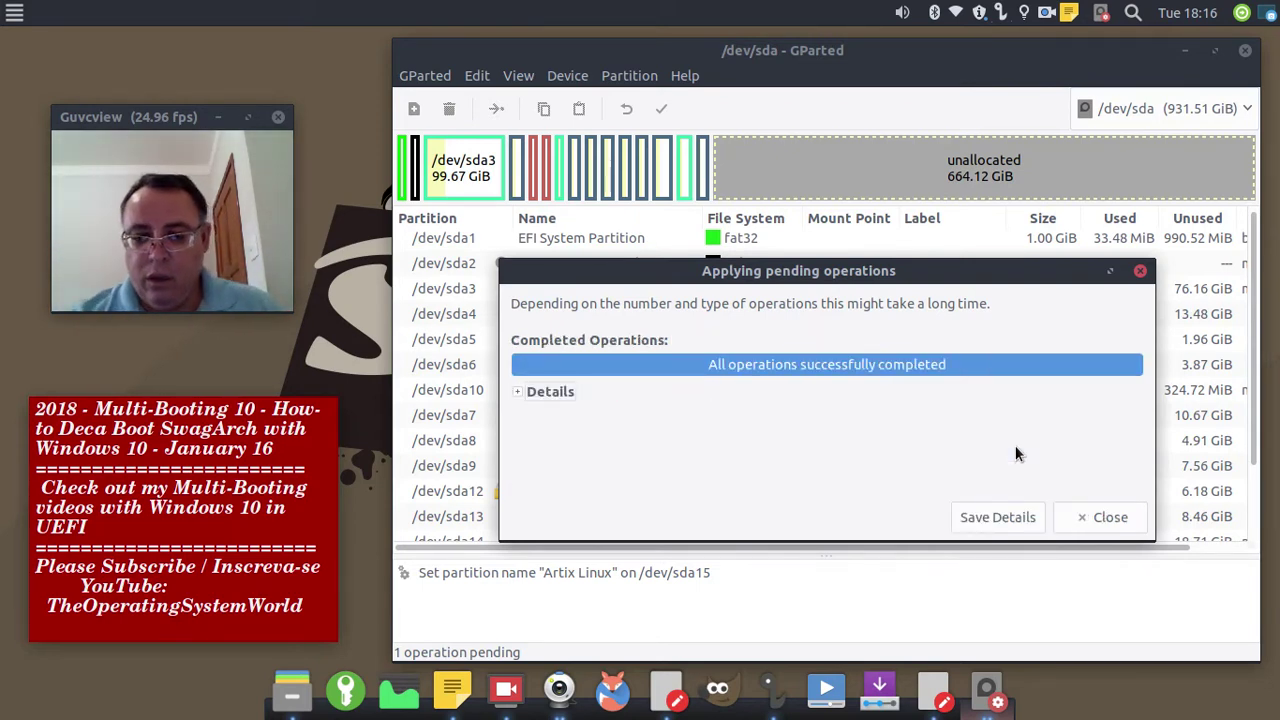
click(1105, 519)
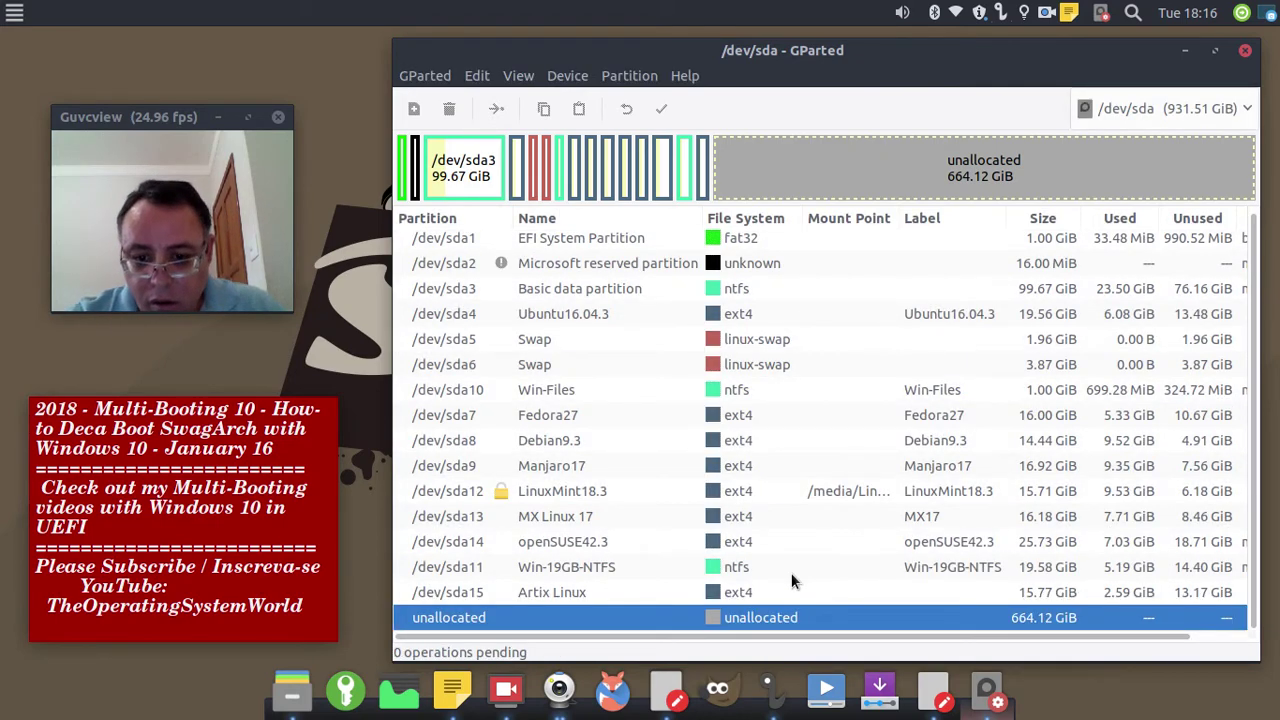
Step: Set the file system label of /dev/sda15 to "Artix Linux" by pasting the copied name
click(704, 595)
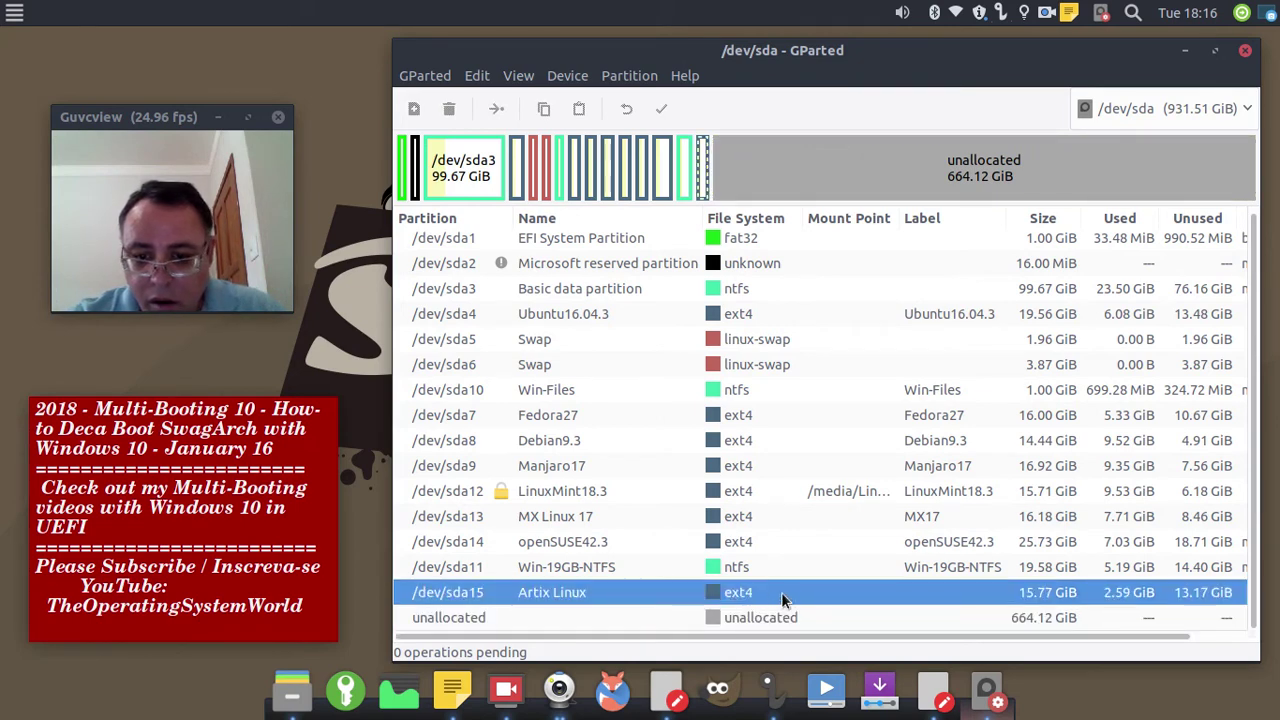
right_click(781, 592)
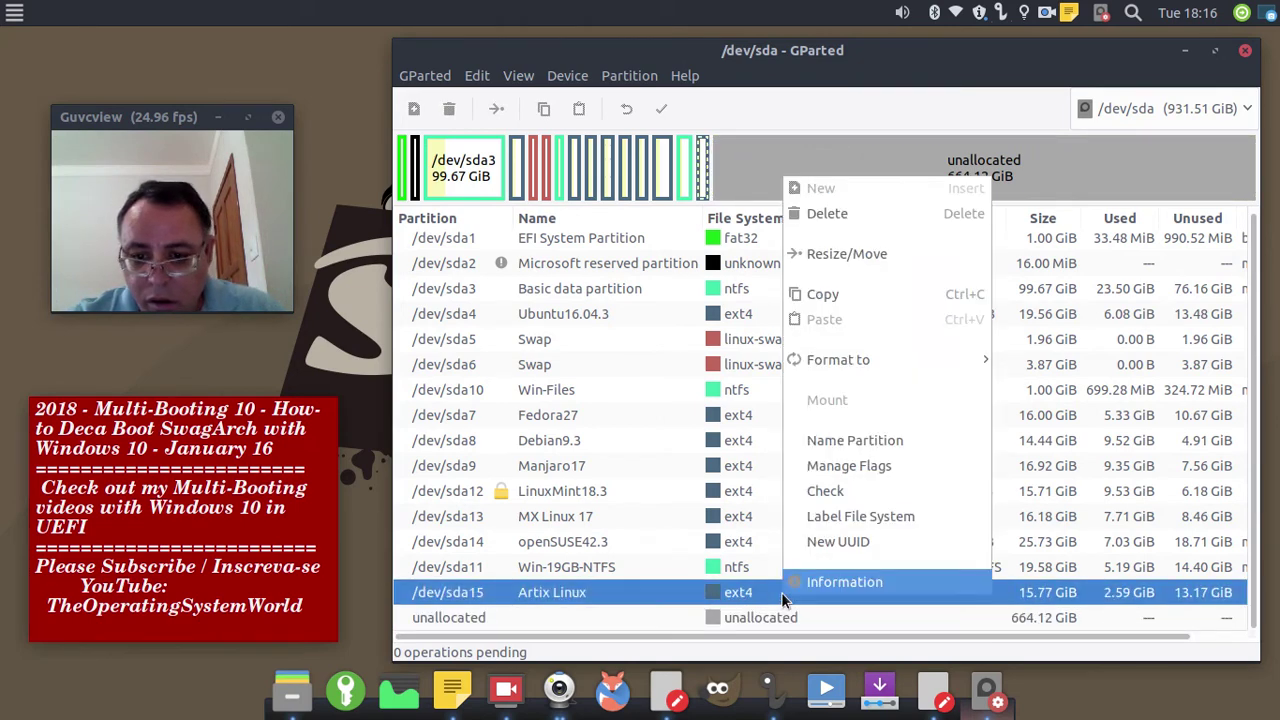
click(858, 516)
right_click(803, 368)
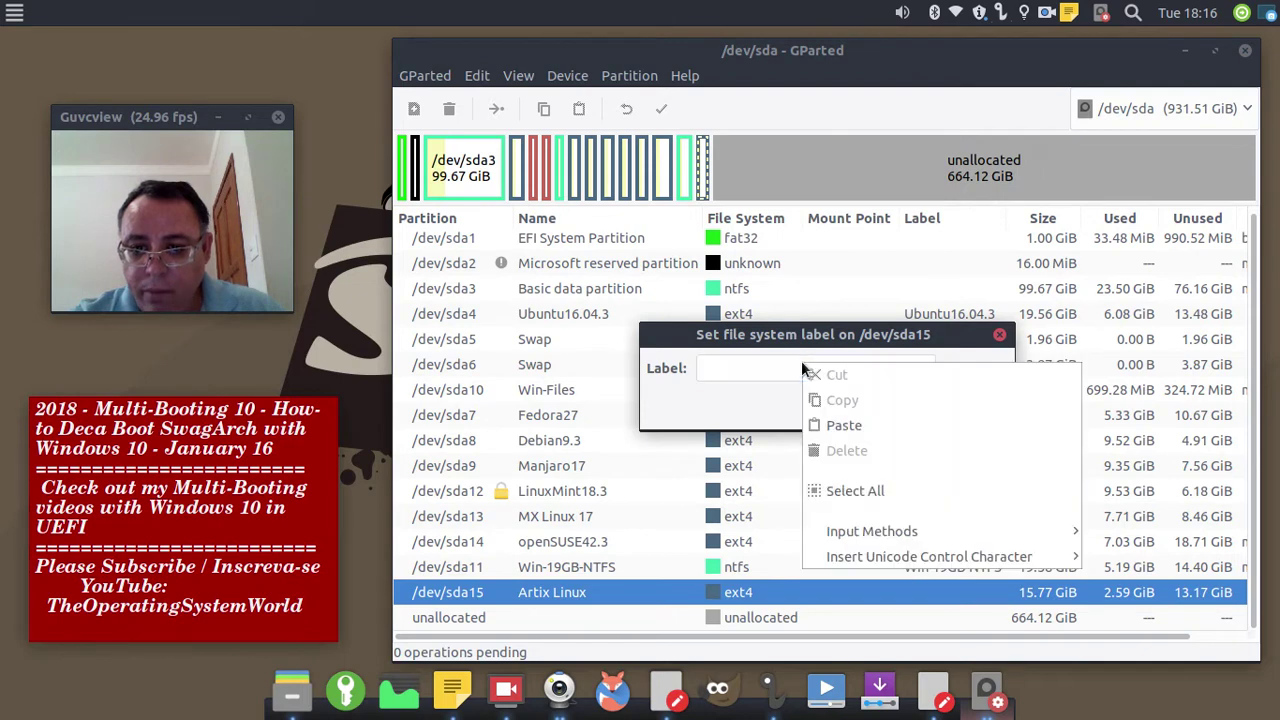
click(881, 421)
click(999, 400)
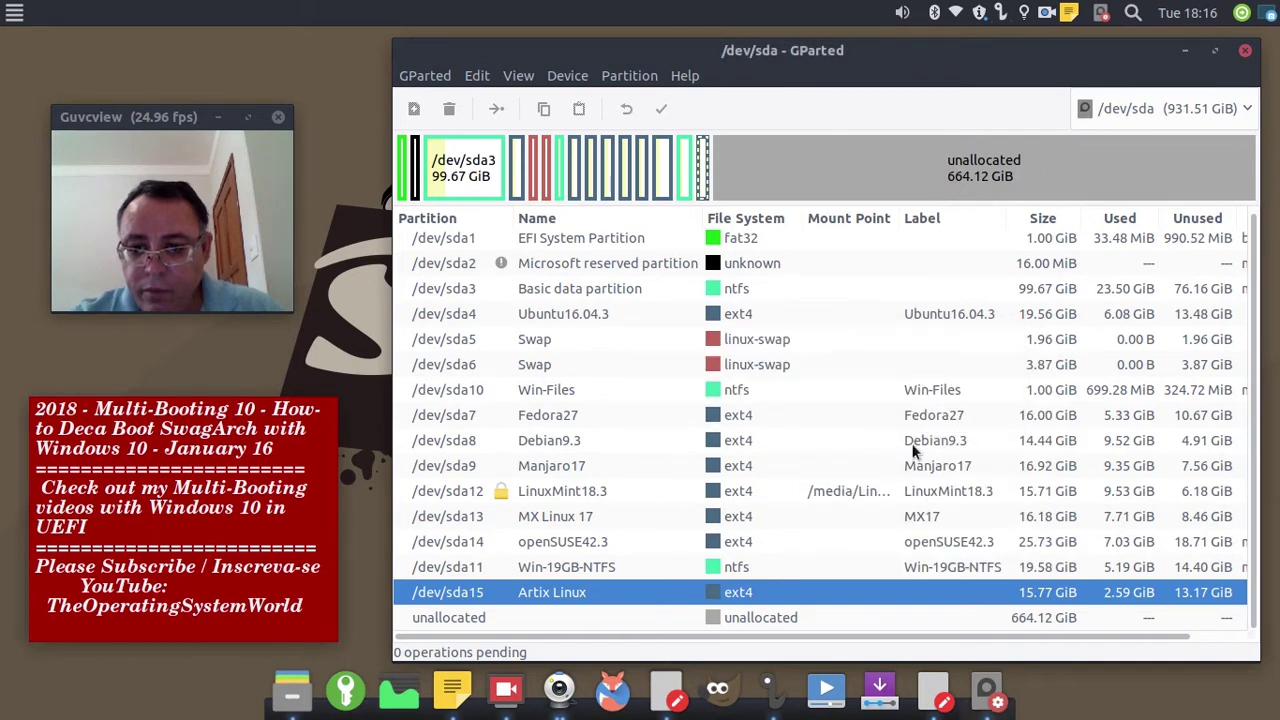
Step: Apply the pending file system label operation to the disk and close the progress dialog
click(662, 112)
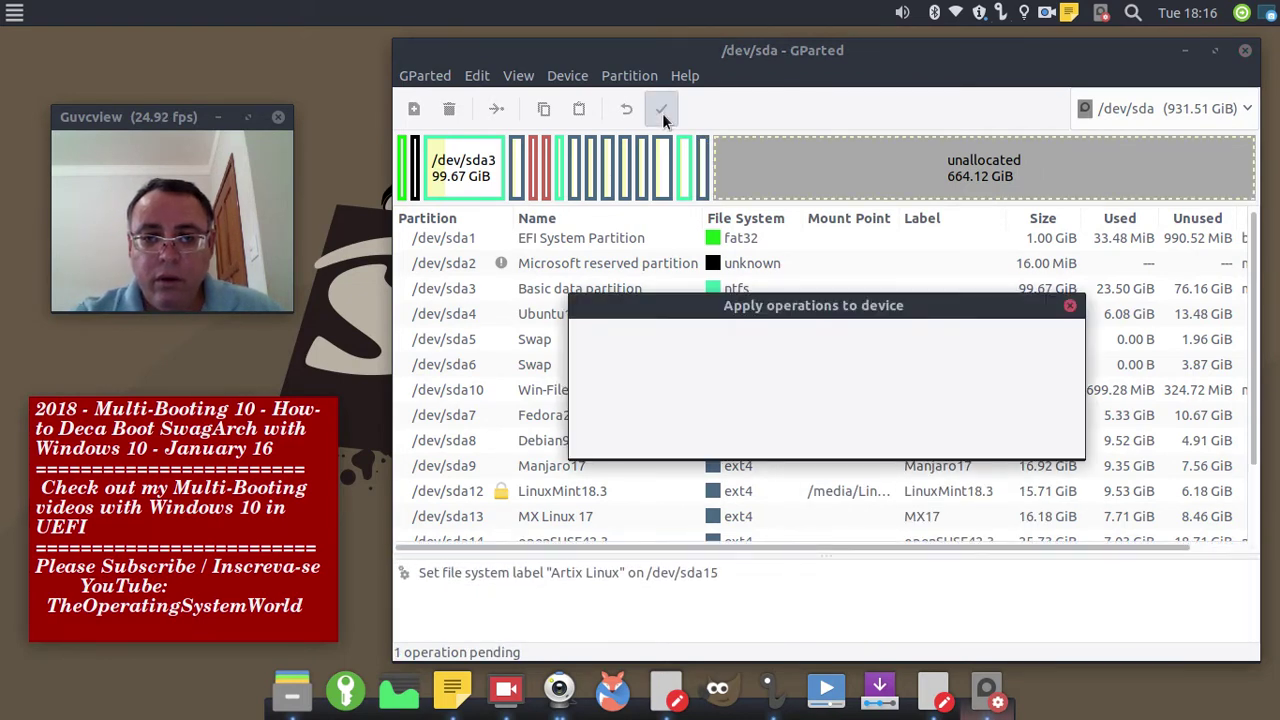
click(958, 432)
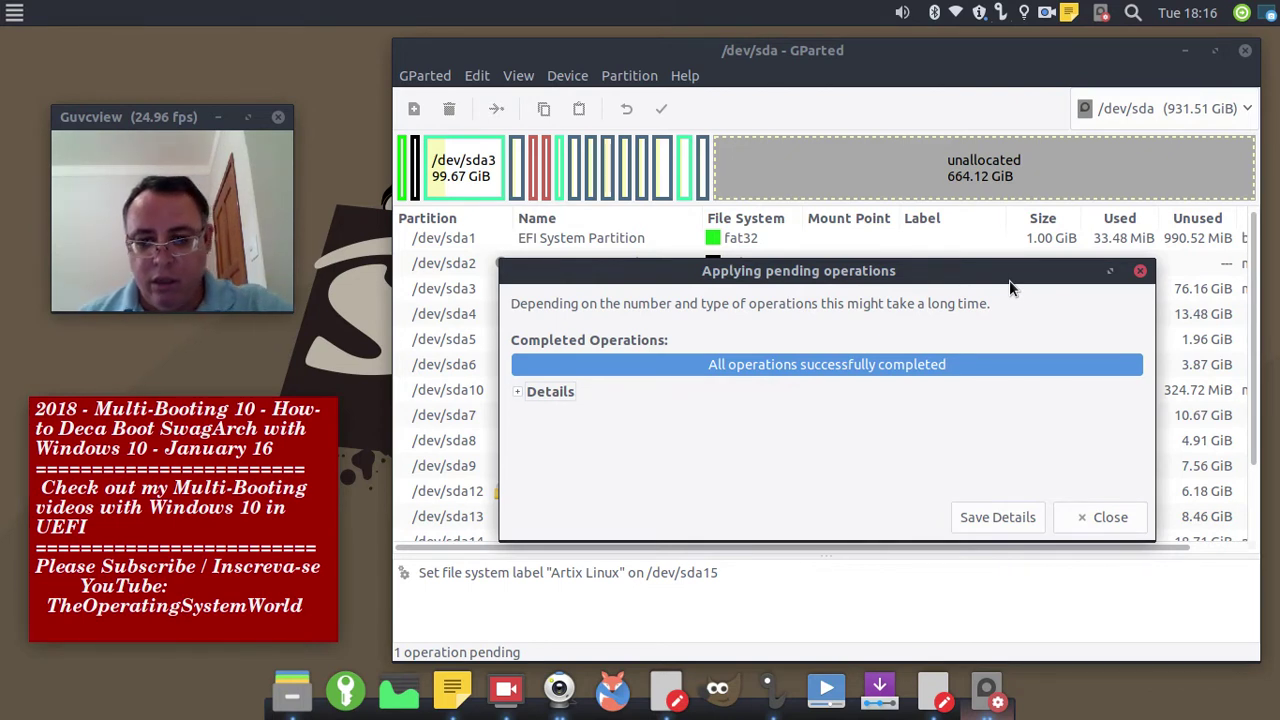
click(1106, 517)
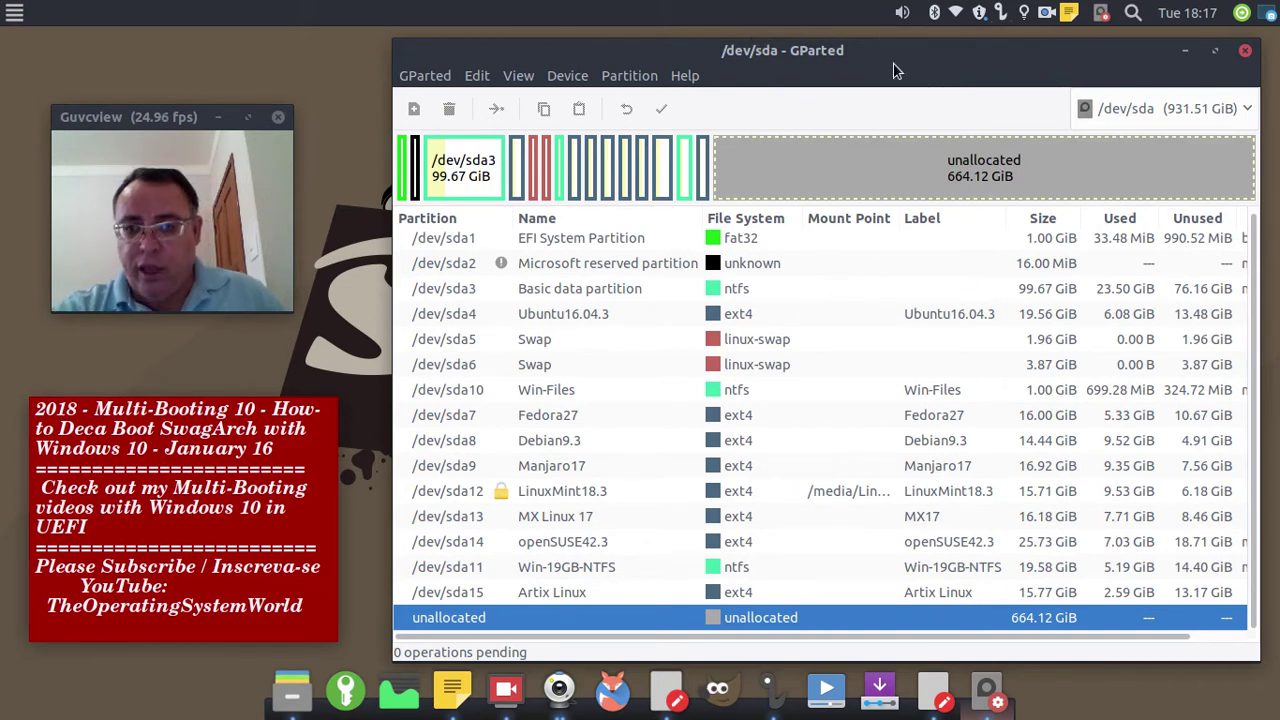
Step: Save a full-screen screenshot of the labelled partition layout as 5.png in the January 16 video folder
click(1269, 14)
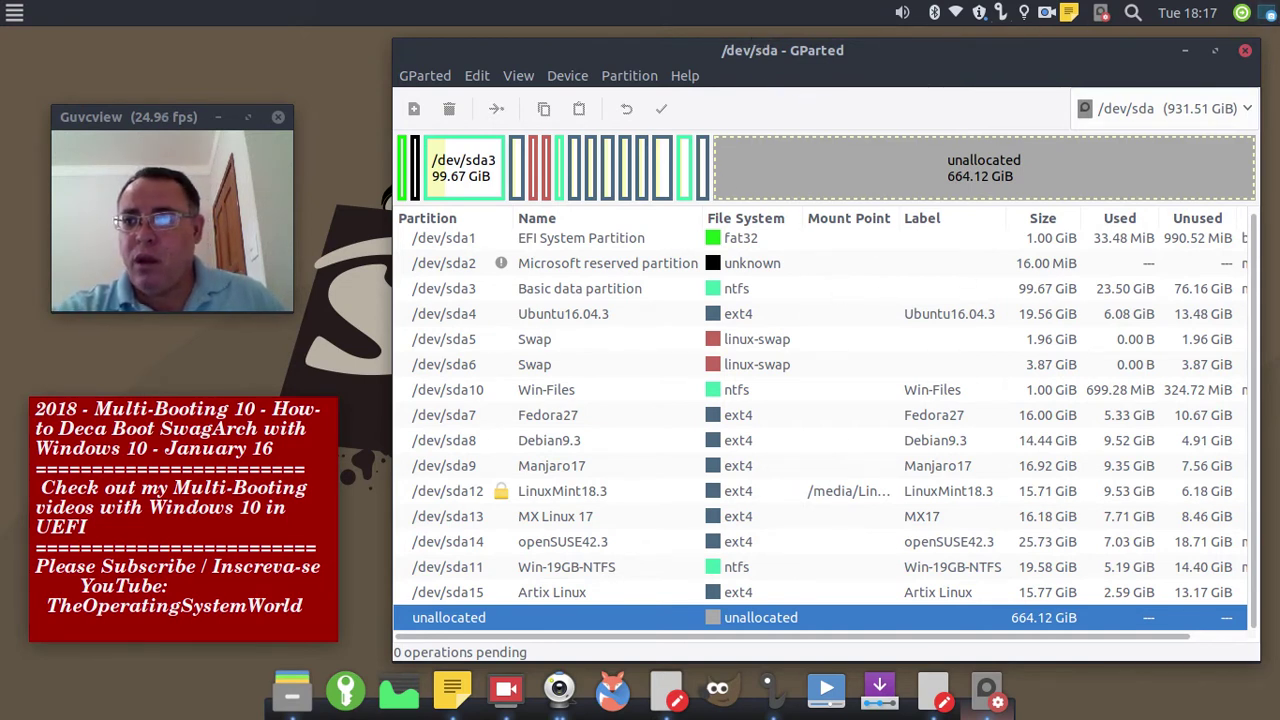
click(814, 518)
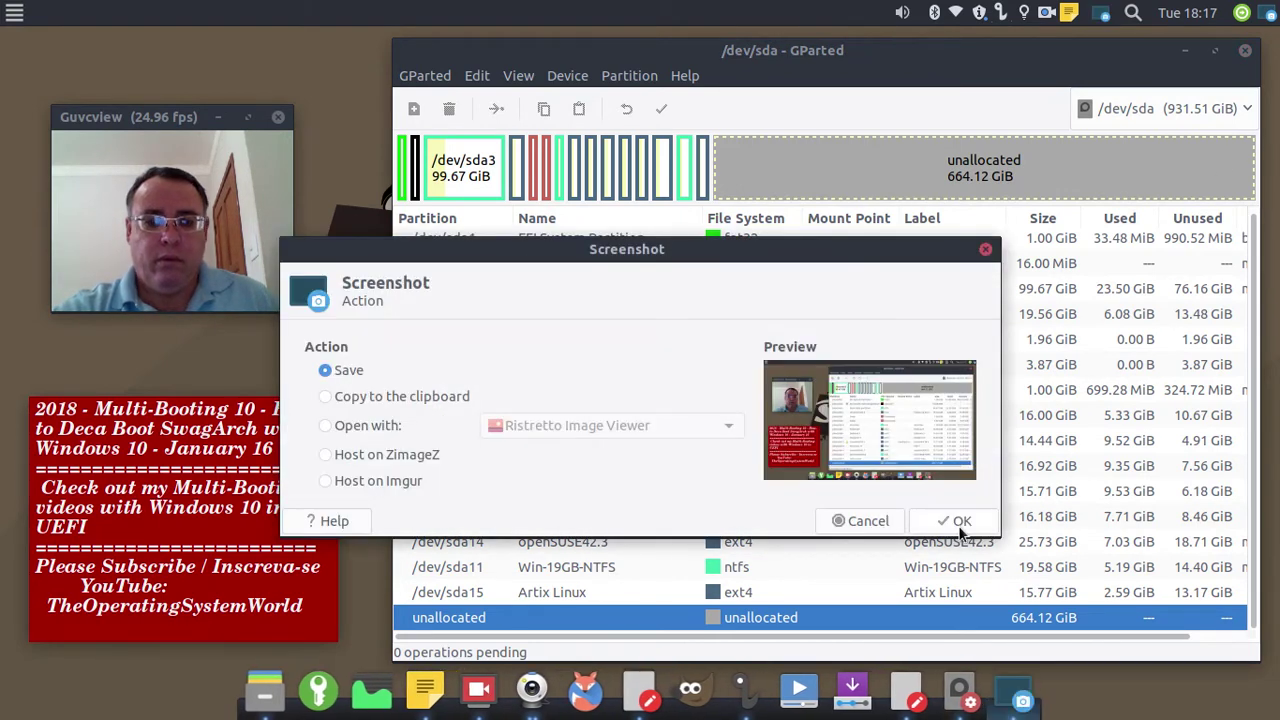
key(Return)
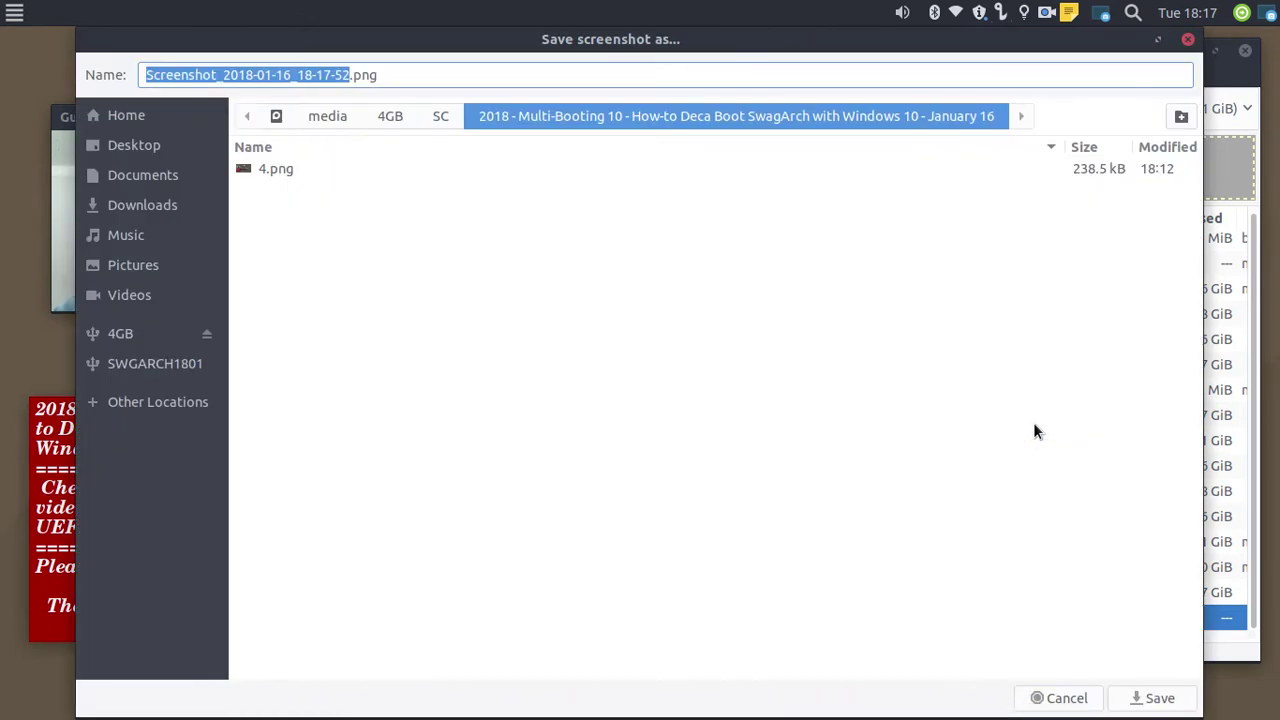
text(5)
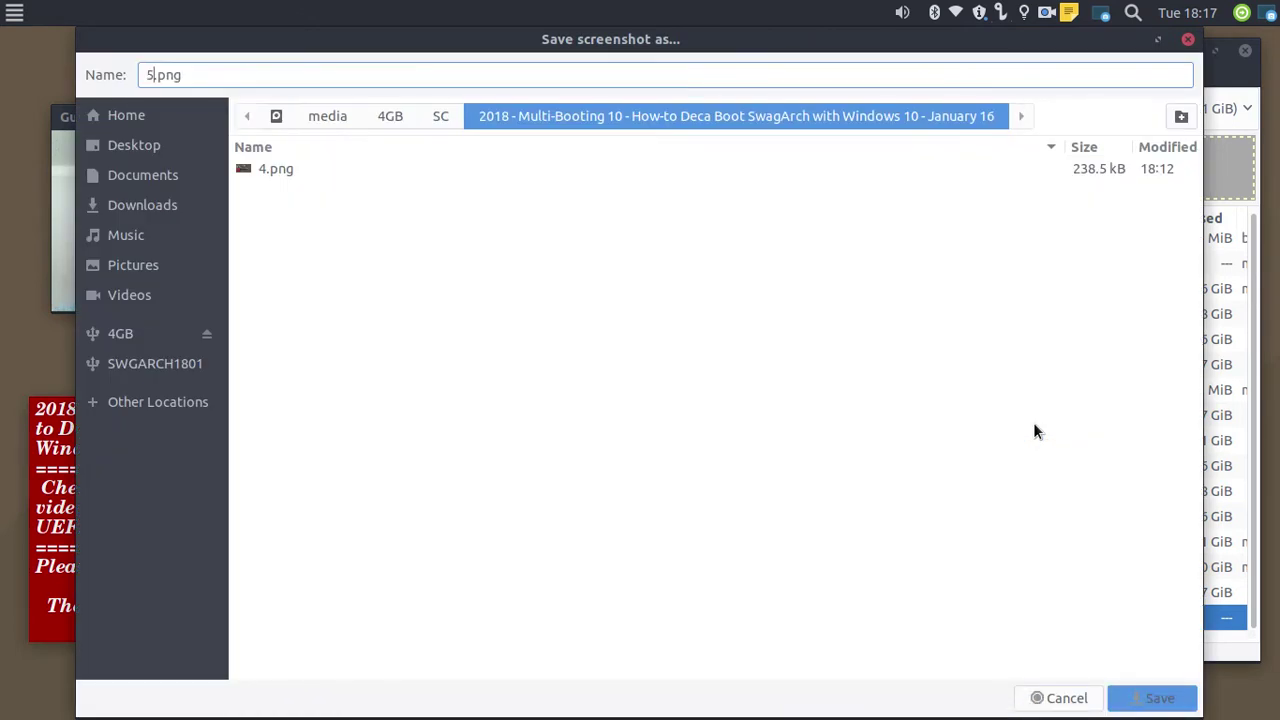
key(Return)
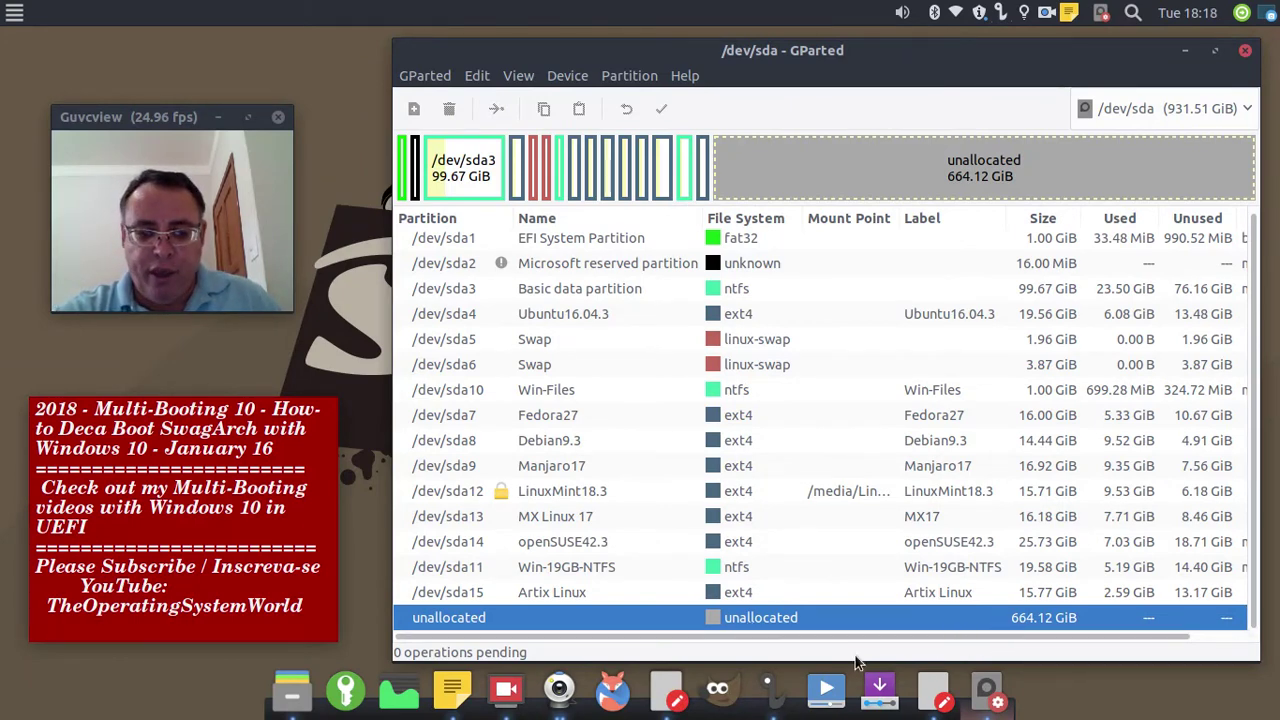
Step: Close the partition editor and launch the SwagArch GNU/Linux installer
click(1245, 50)
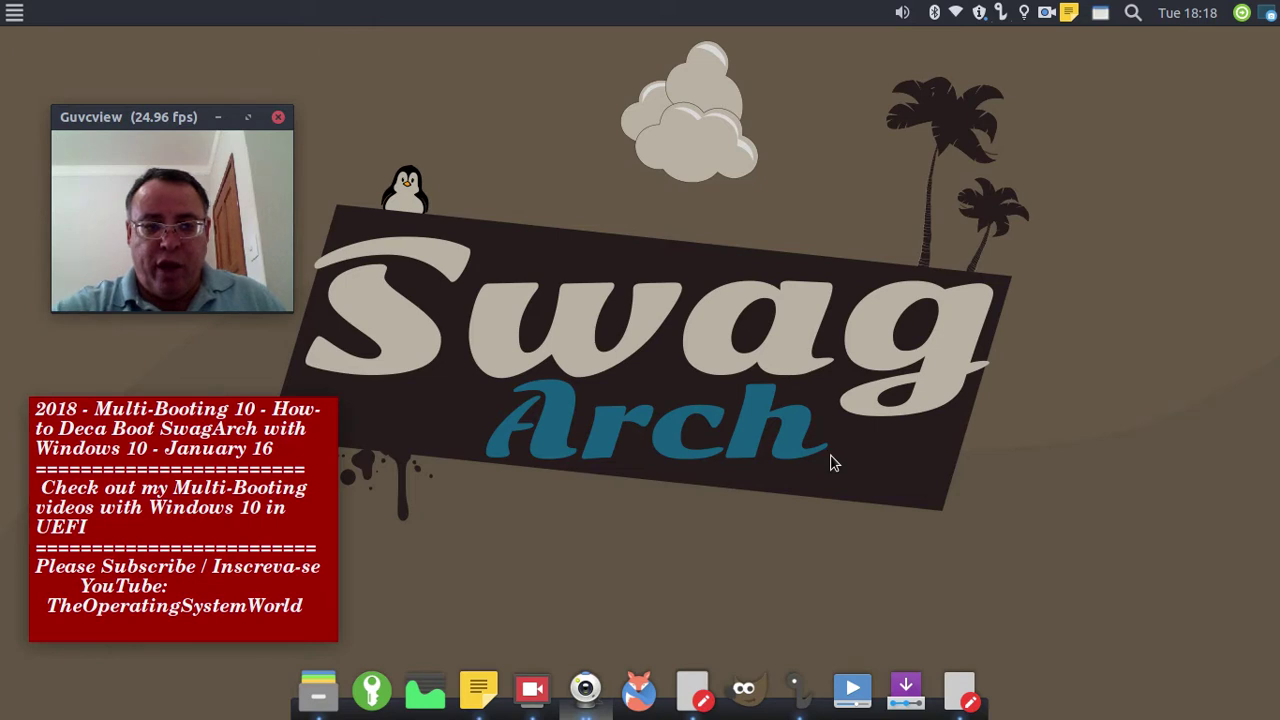
click(905, 695)
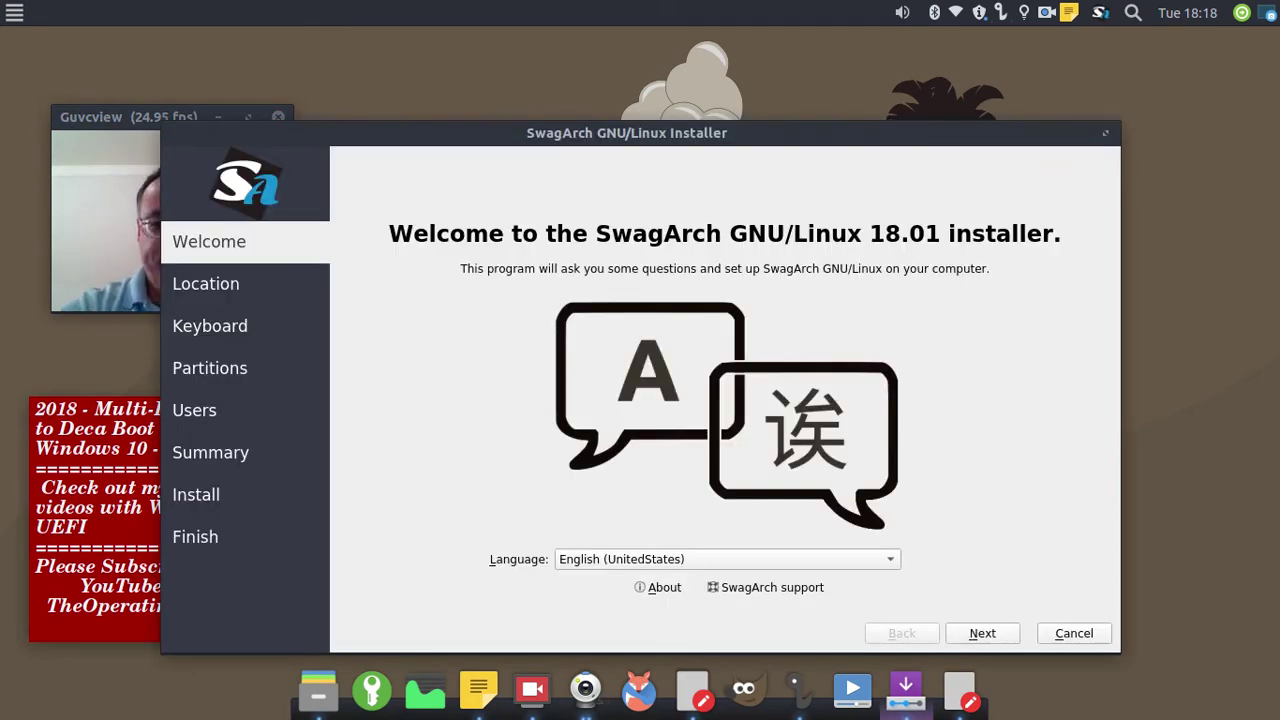
Step: Arrange the installer window beside the webcam window and the red note so all three are readable
drag(660, 139, 803, 112)
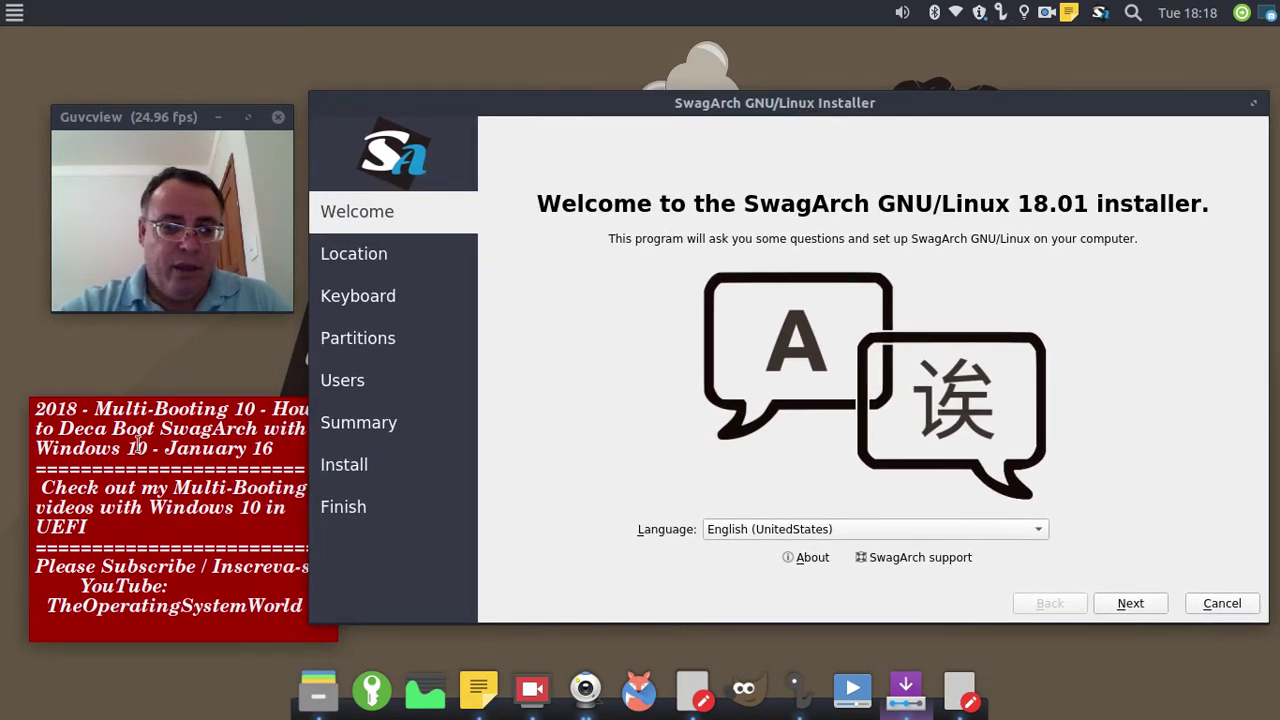
drag(132, 441, 118, 426)
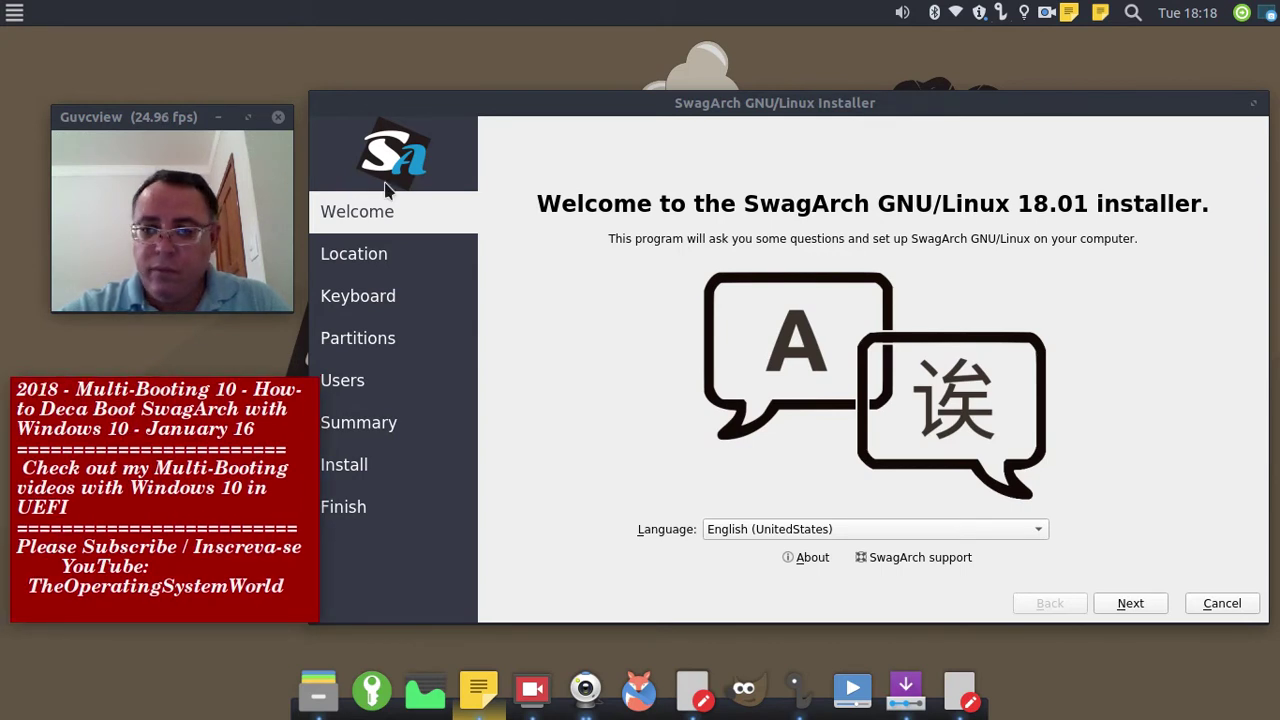
drag(188, 118, 155, 154)
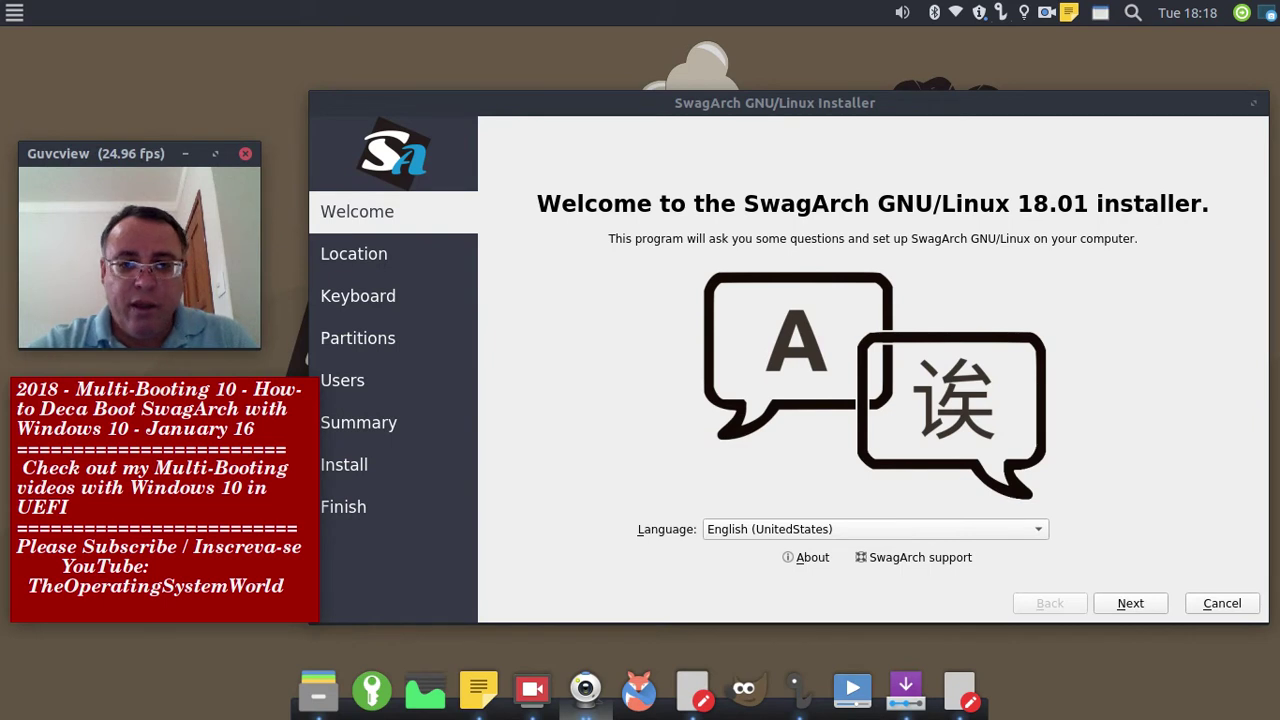
click(567, 107)
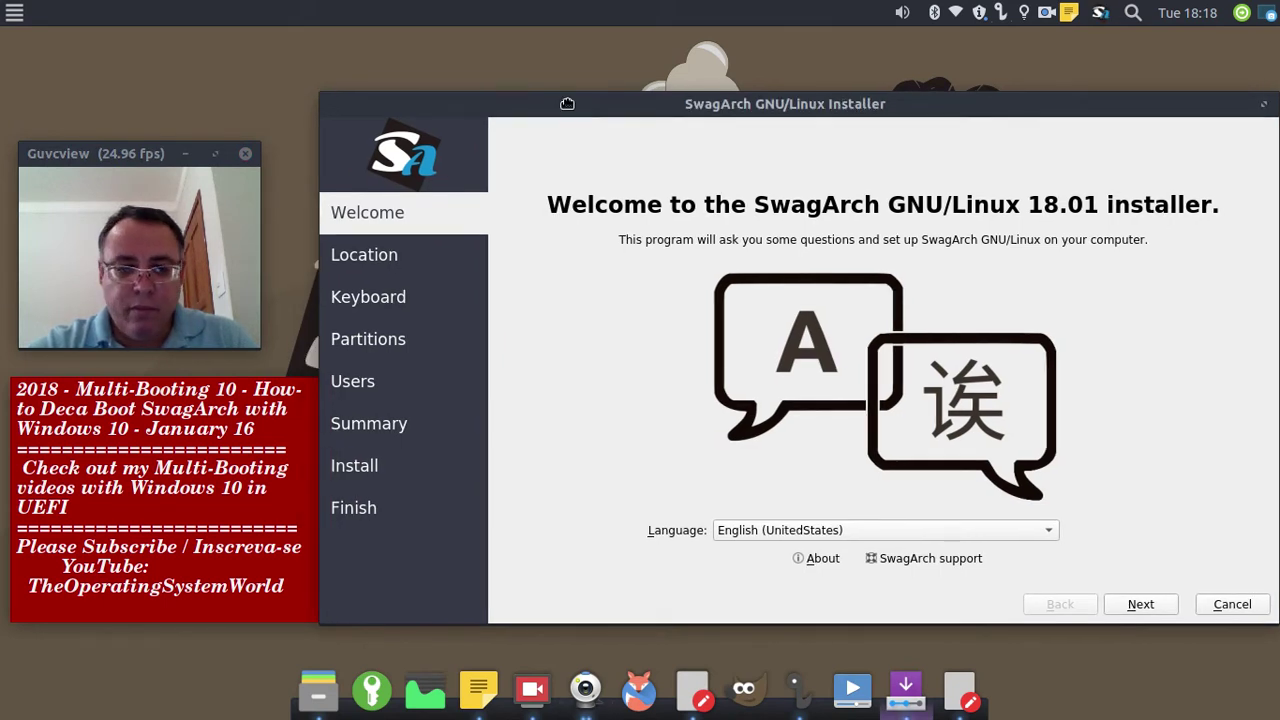
drag(567, 104, 566, 104)
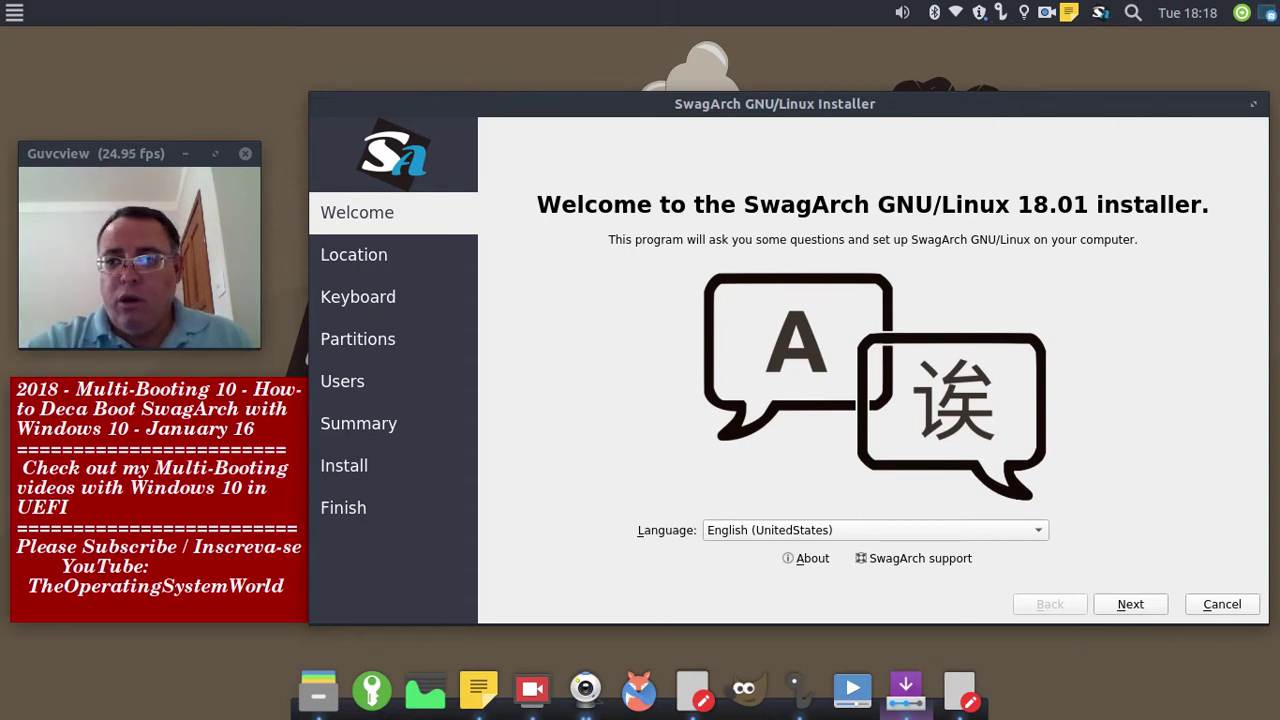
Step: Save a full-screen screenshot of the installer's Welcome page as 6.png in the same folder
key(Print)
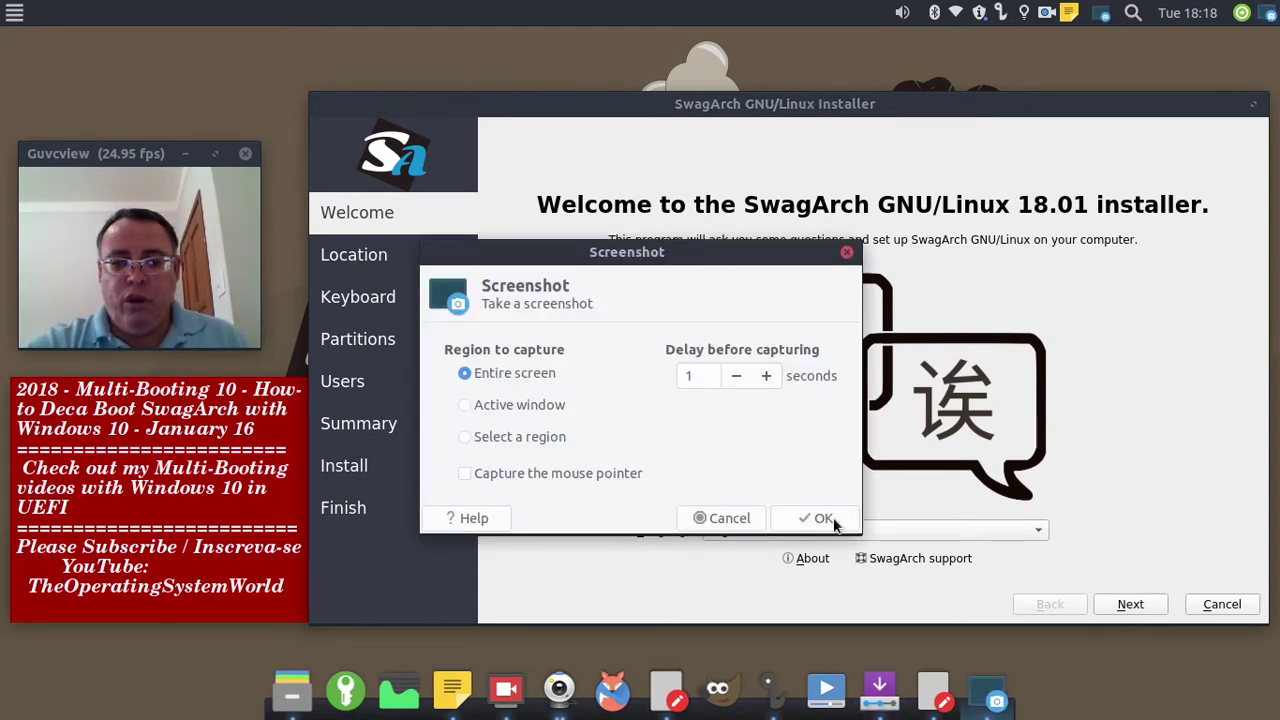
click(814, 437)
key(Print)
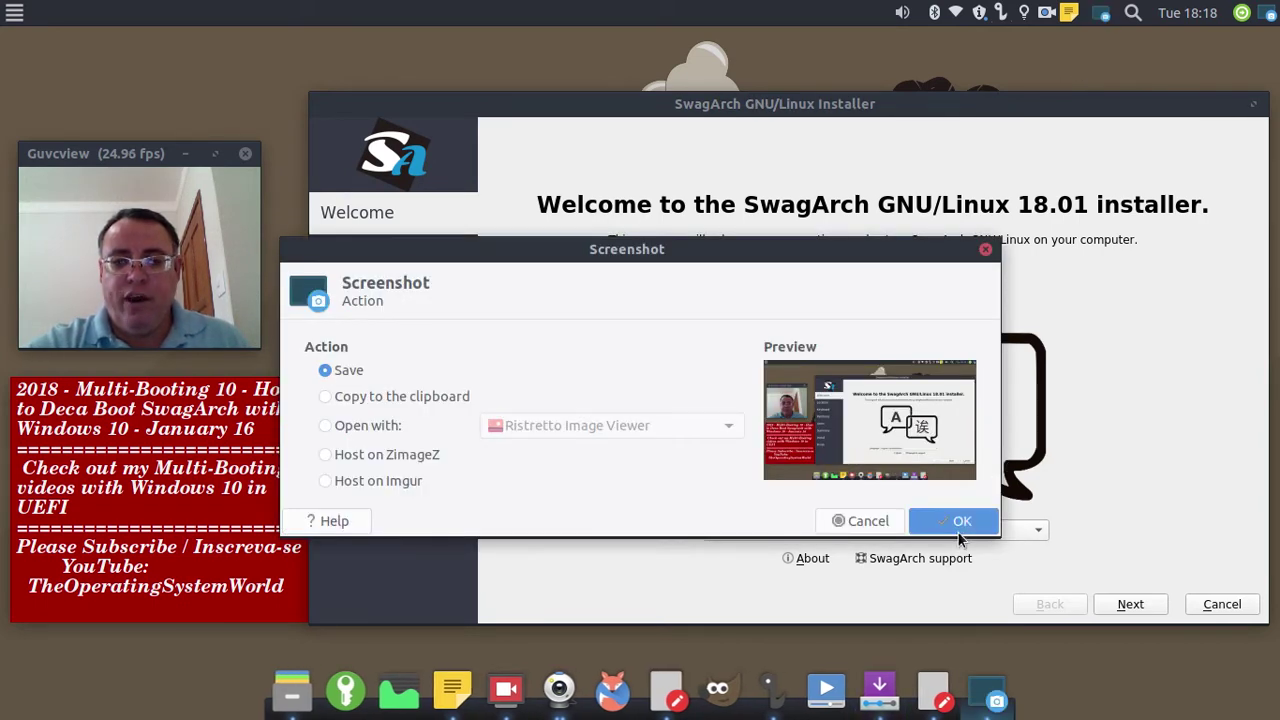
key(Return)
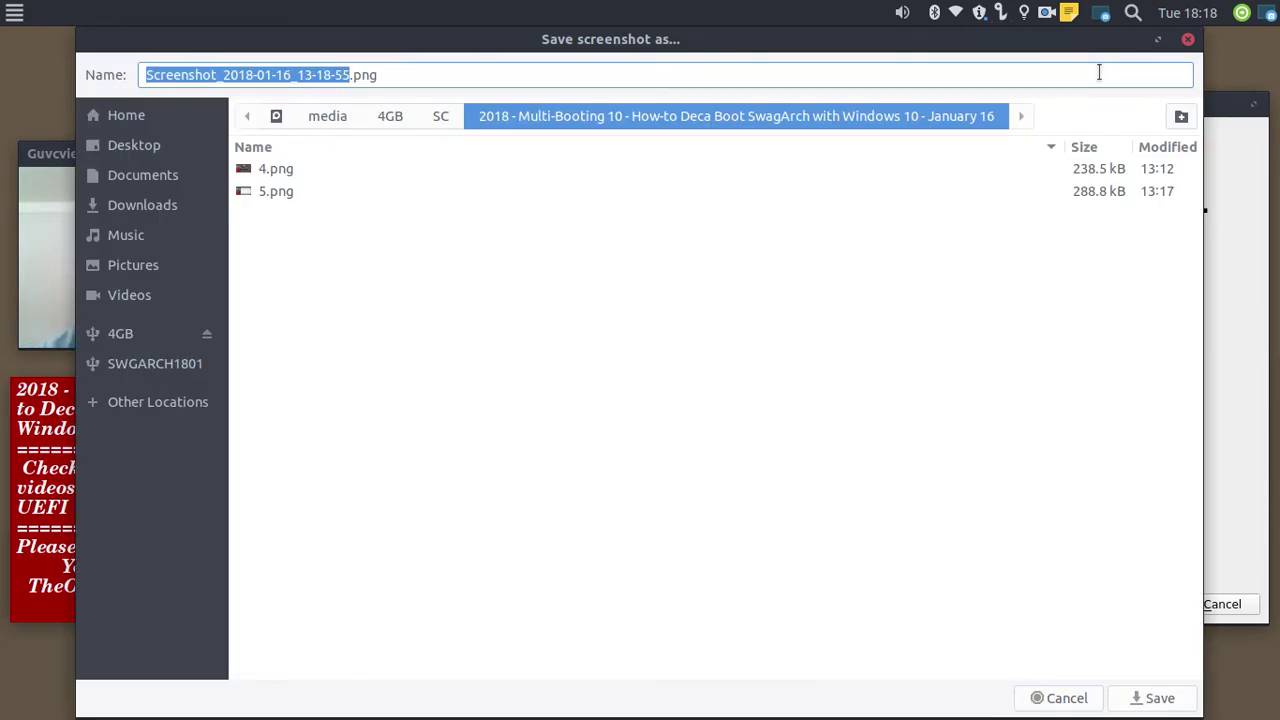
text(6)
key(Return)
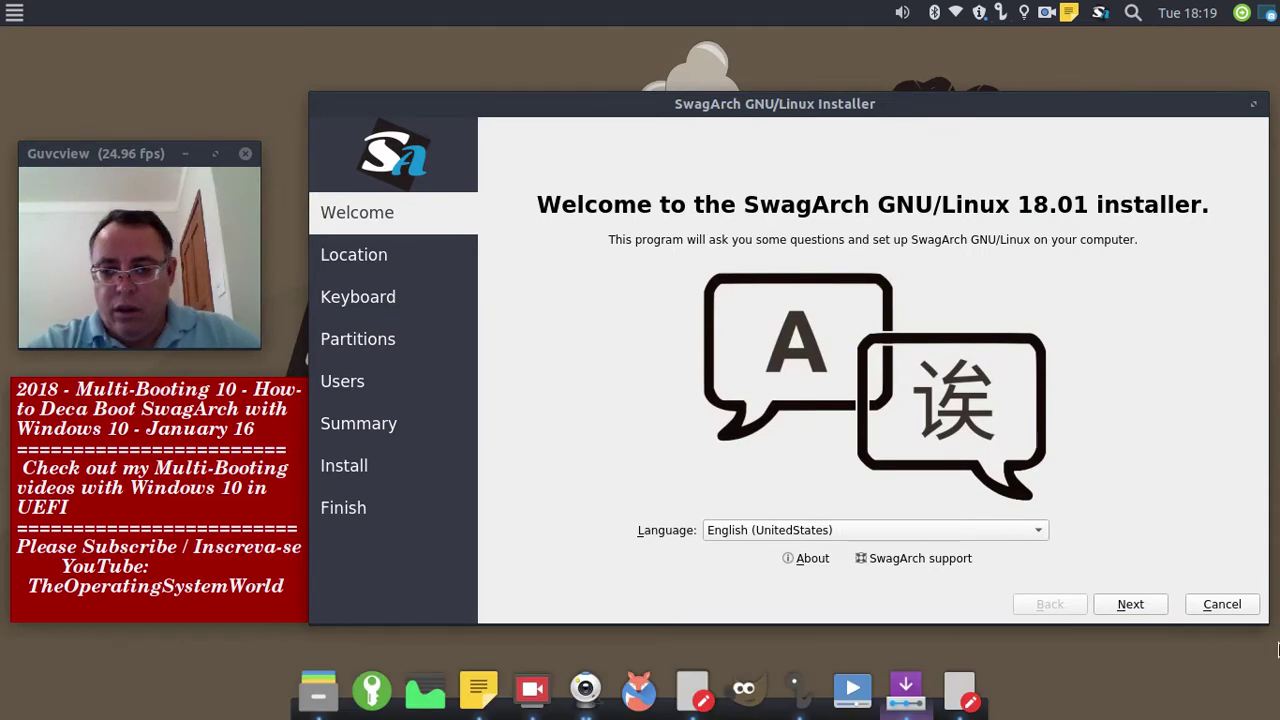
Step: Accept English (UnitedStates) as the installer language and save a full-screen screenshot of the Location page as 7.png
click(1133, 606)
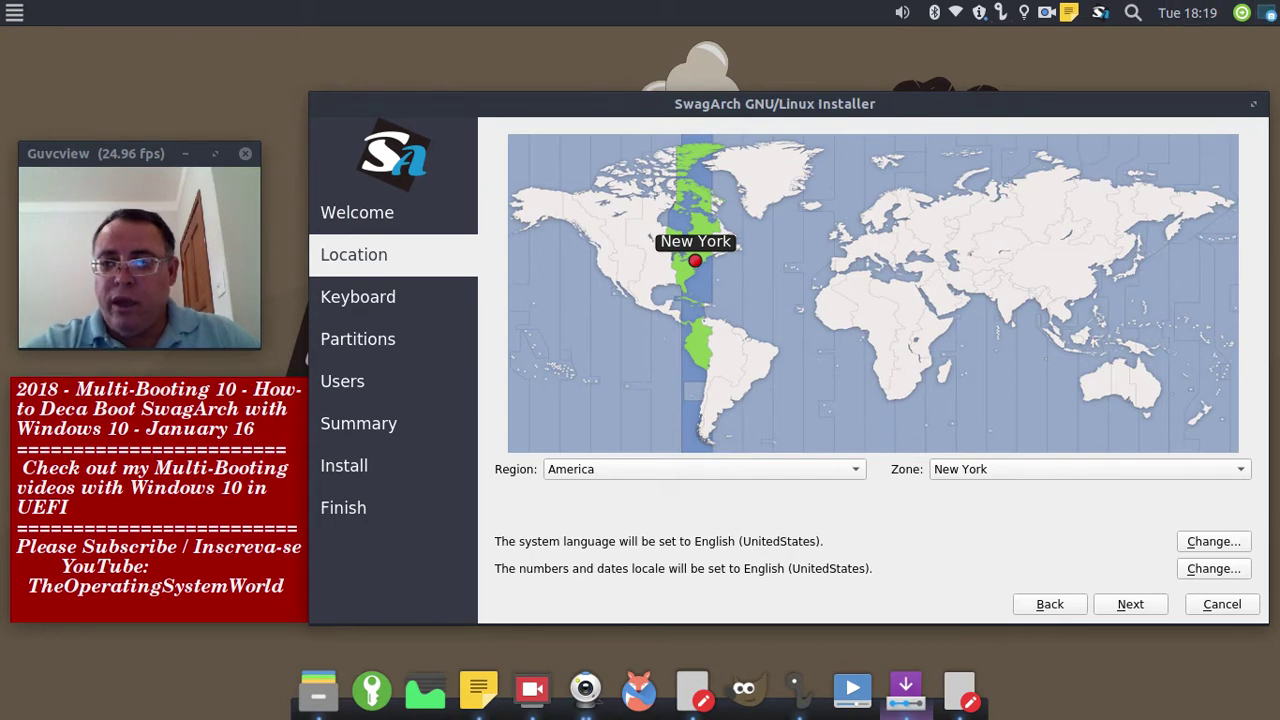
key(Print)
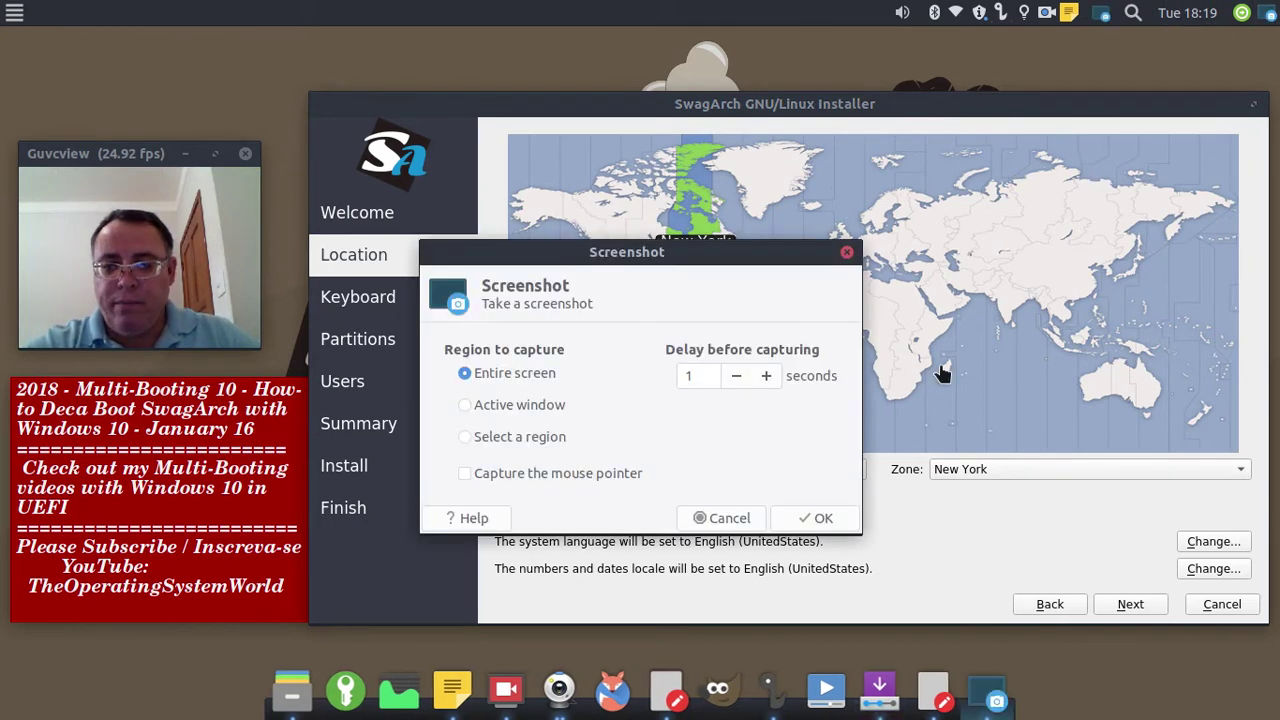
click(815, 510)
key(Print)
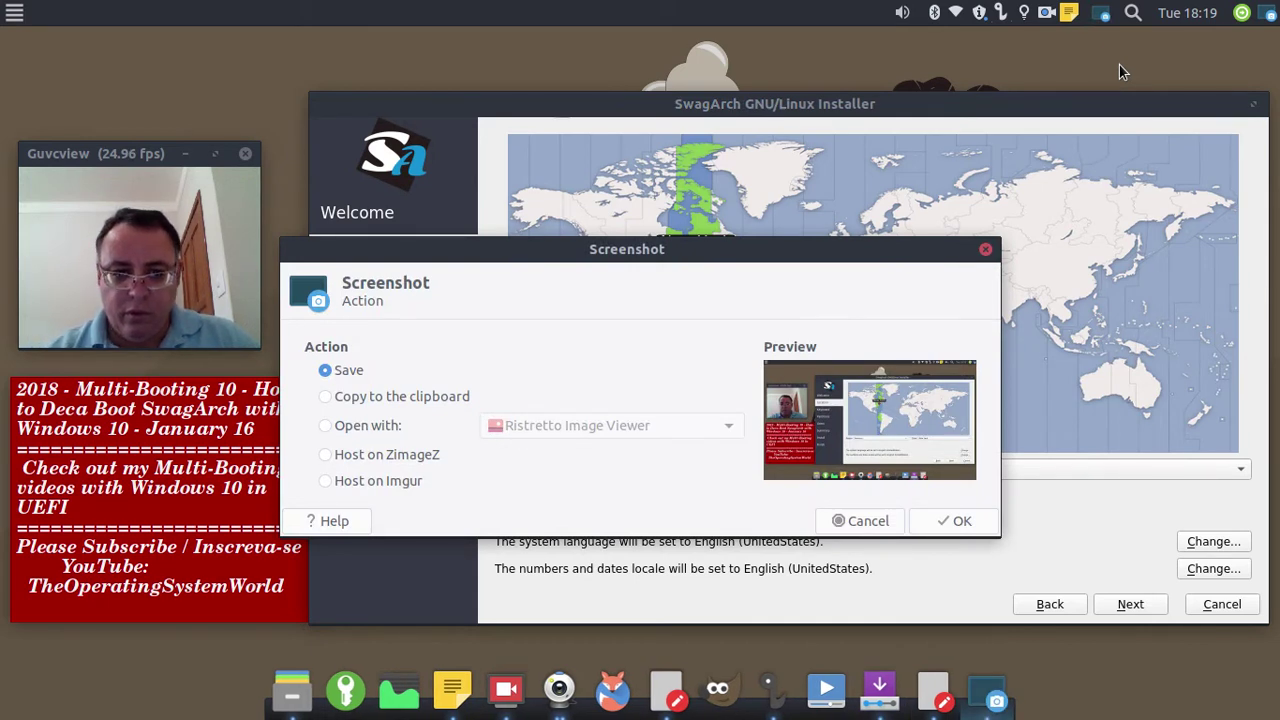
key(Return)
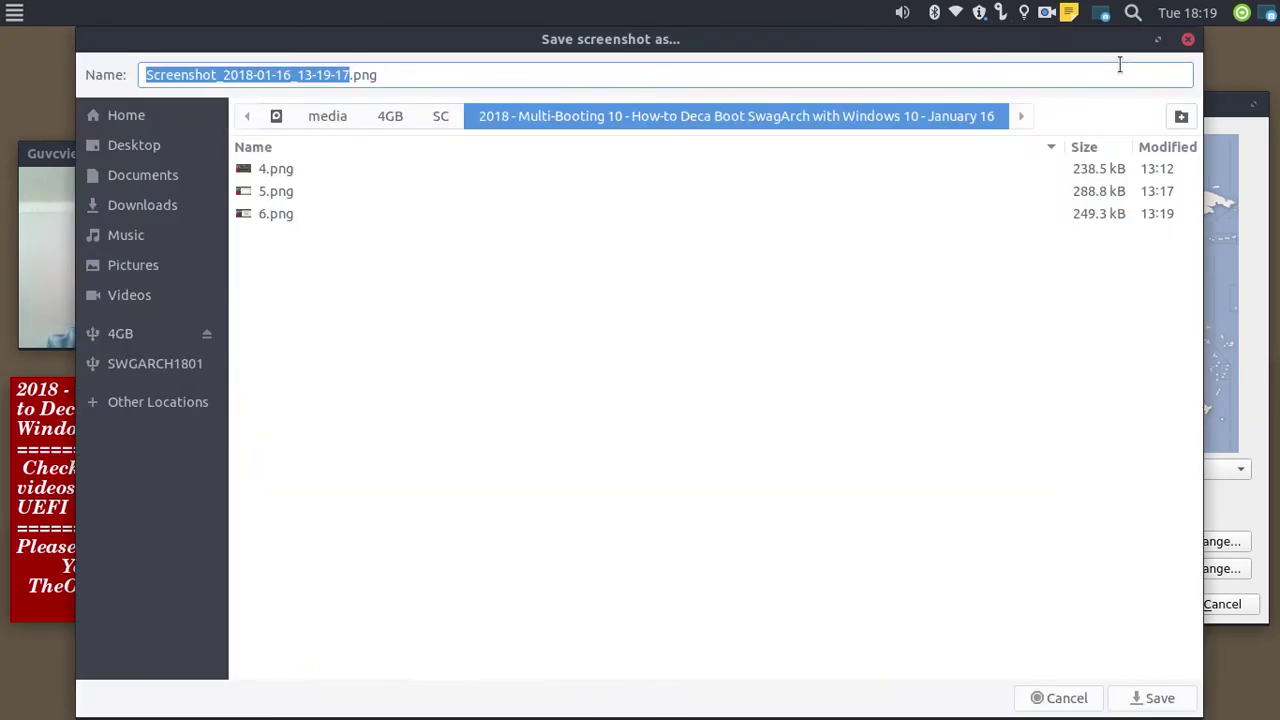
text(7)
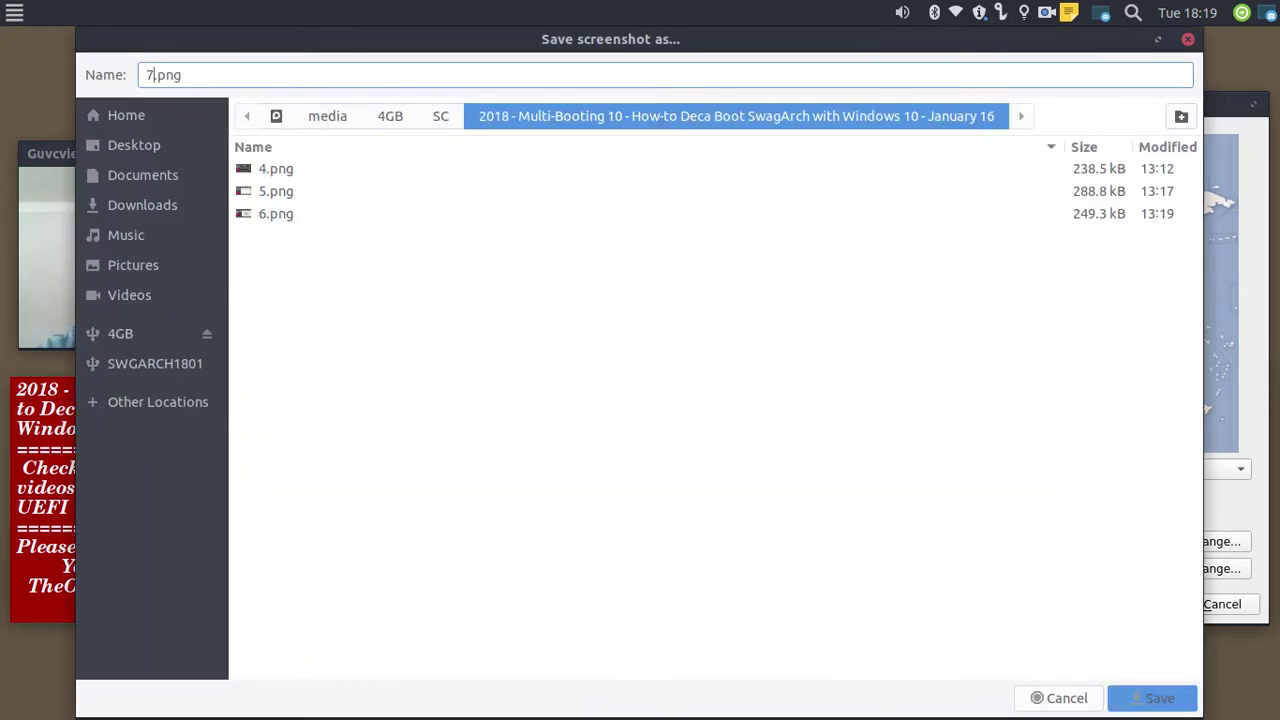
key(Return)
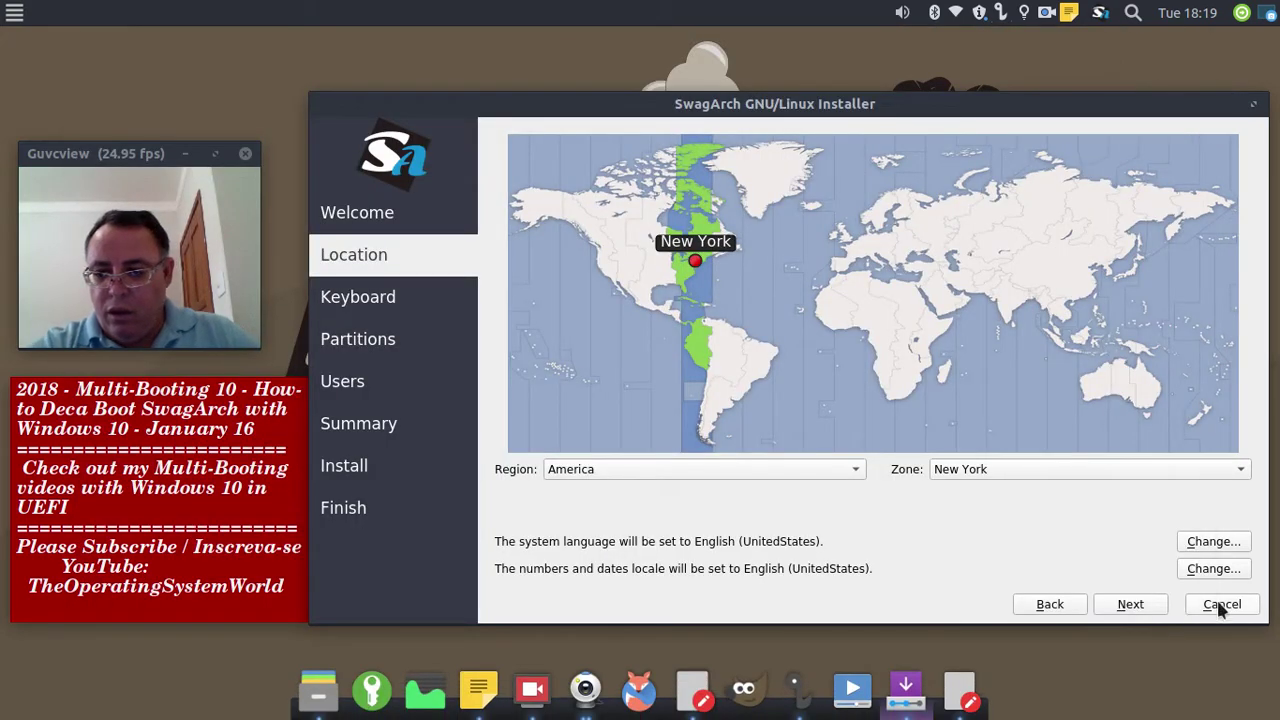
Step: Accept the America / New York location and save a full-screen screenshot of the Keyboard page as 8.png
click(1131, 604)
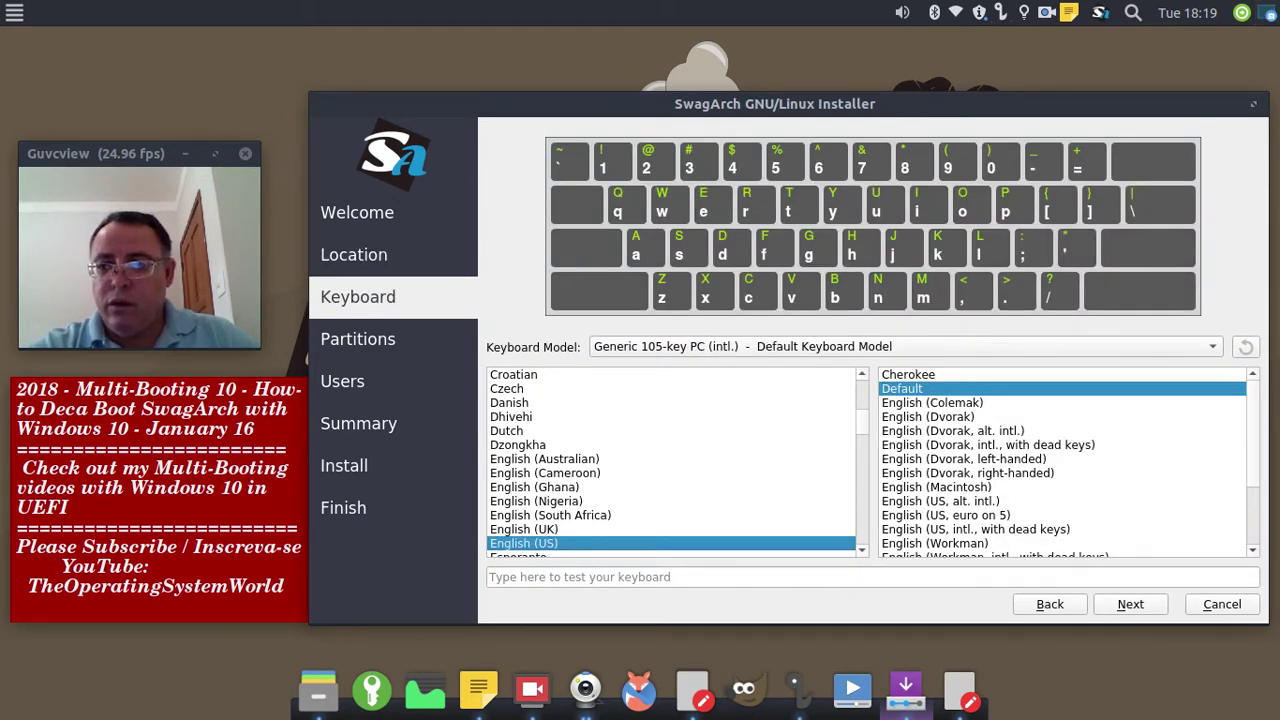
key(Print)
click(817, 519)
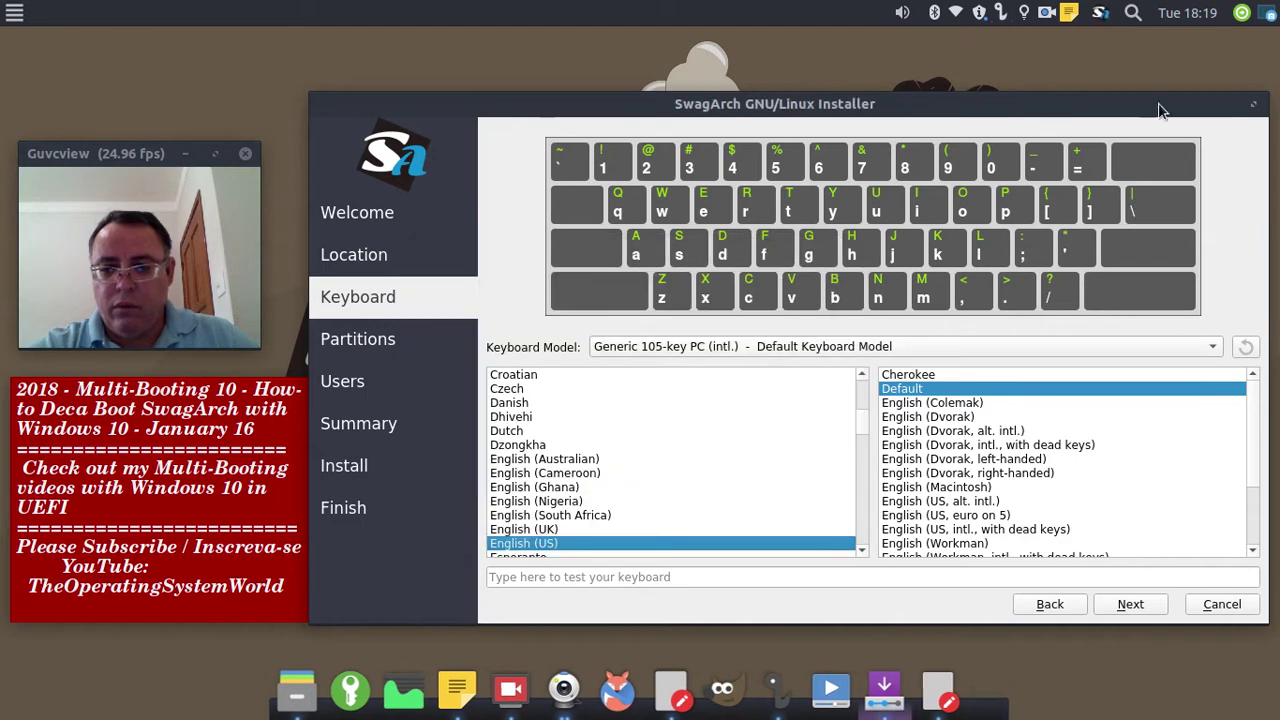
key(Print)
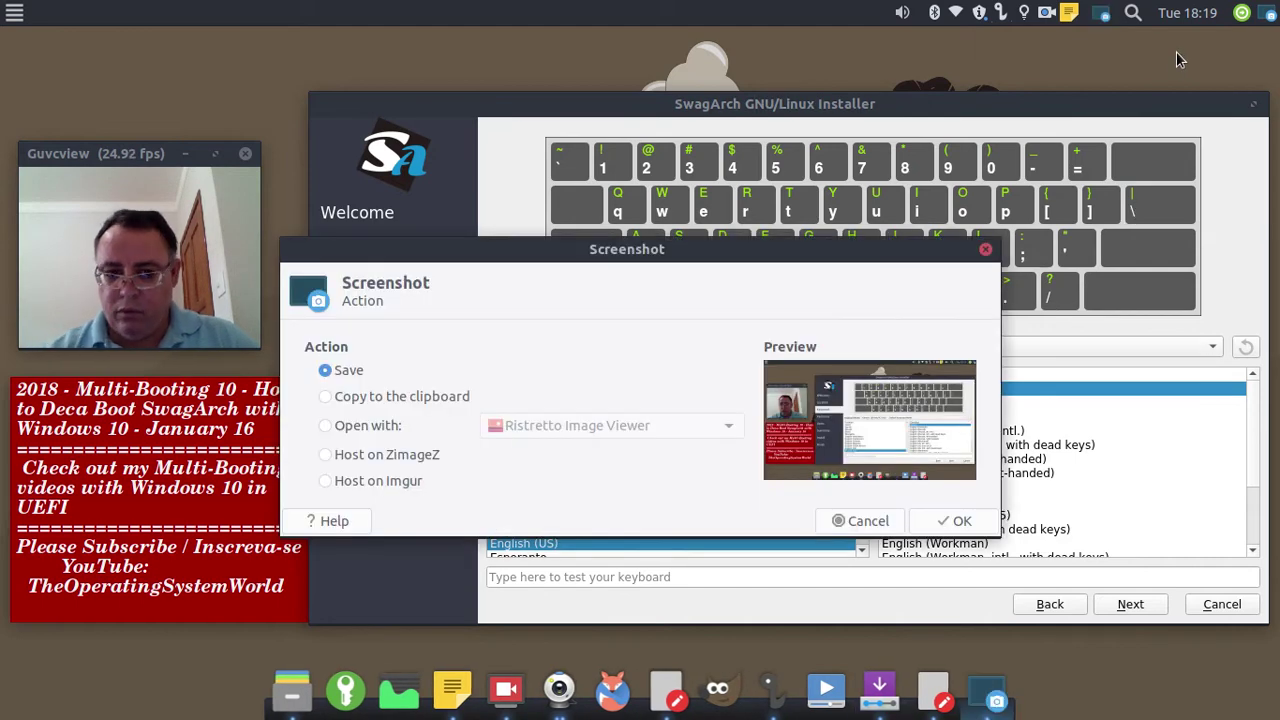
key(Return)
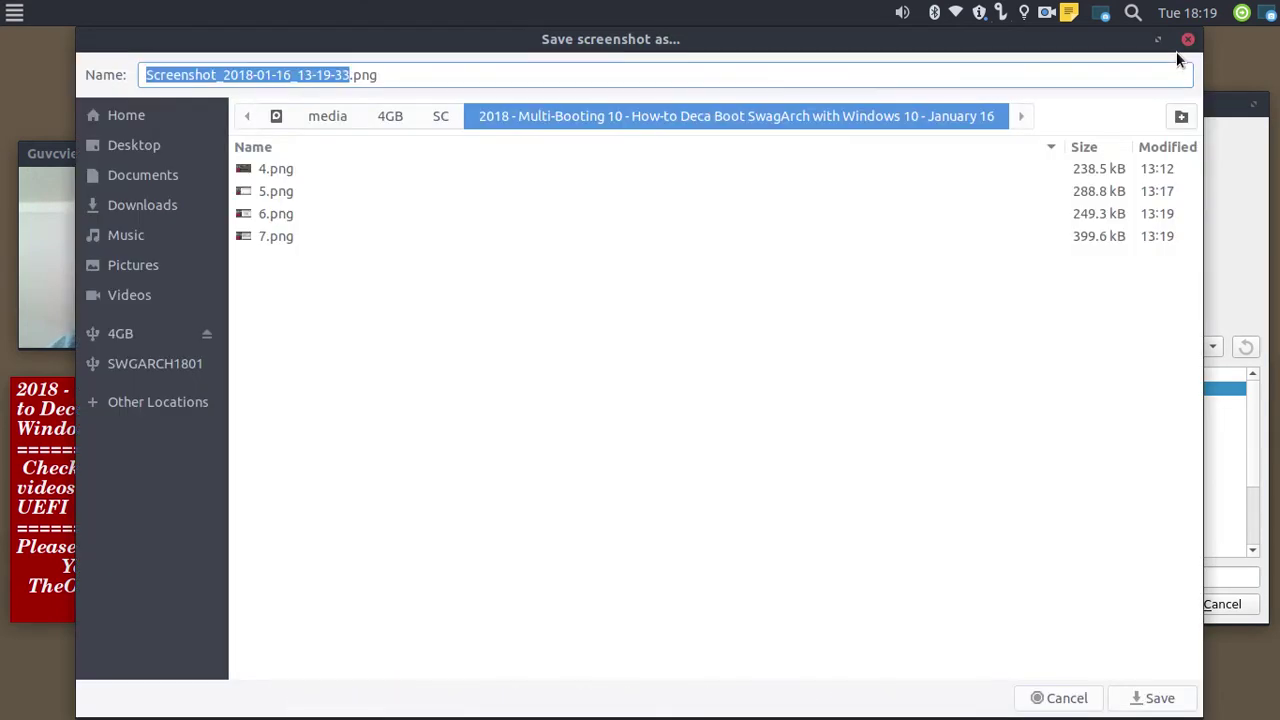
text(8)
key(Return)
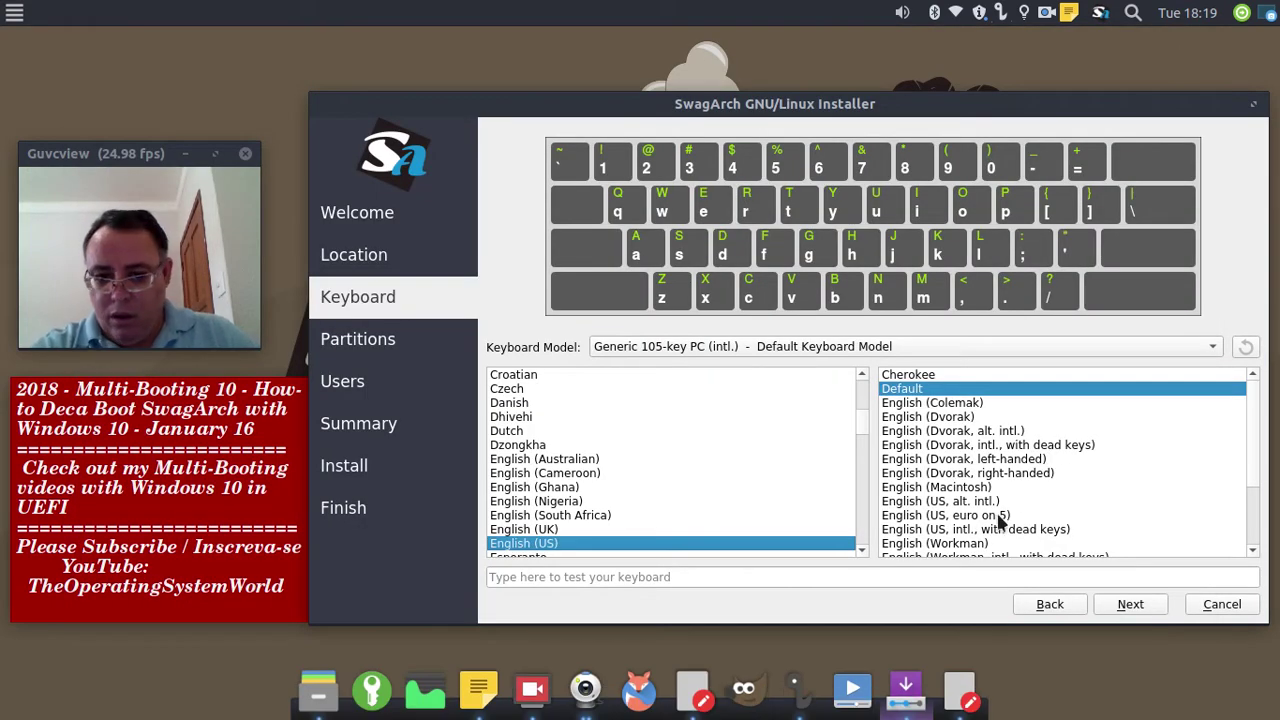
Step: Accept the default English (US) keyboard layout and choose manual partitioning for the /dev/sda disk
click(1152, 606)
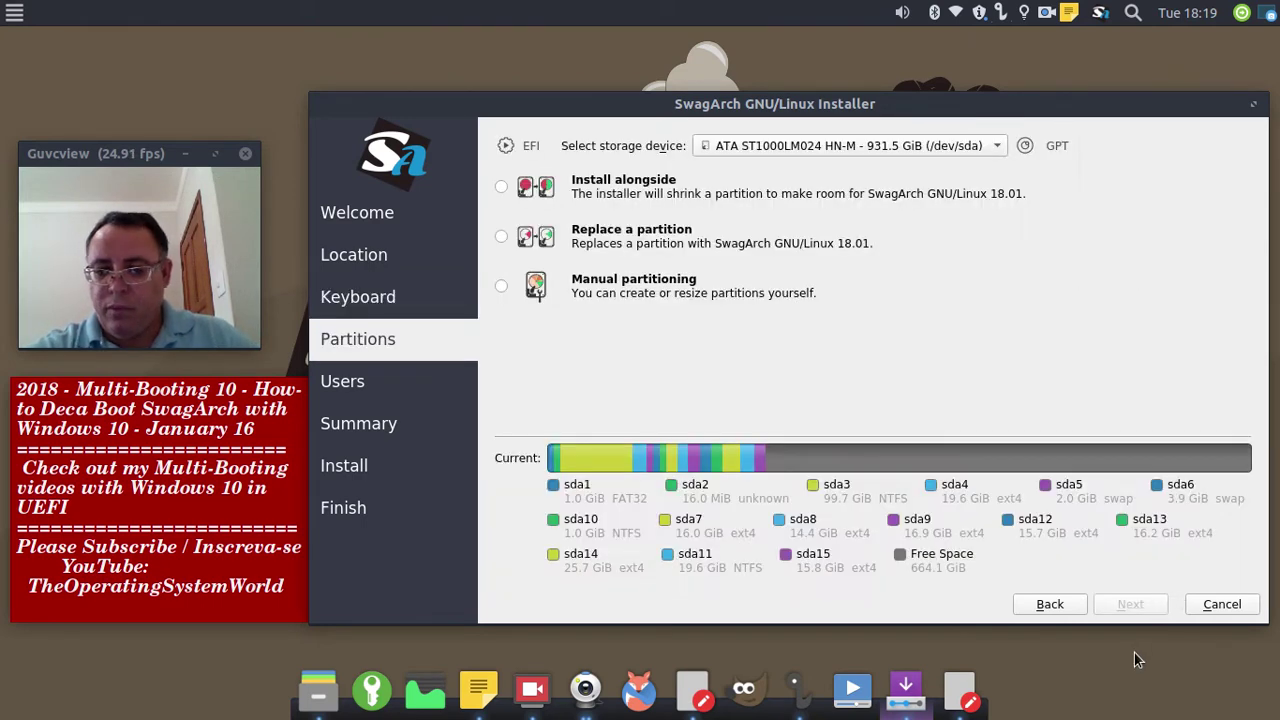
click(504, 283)
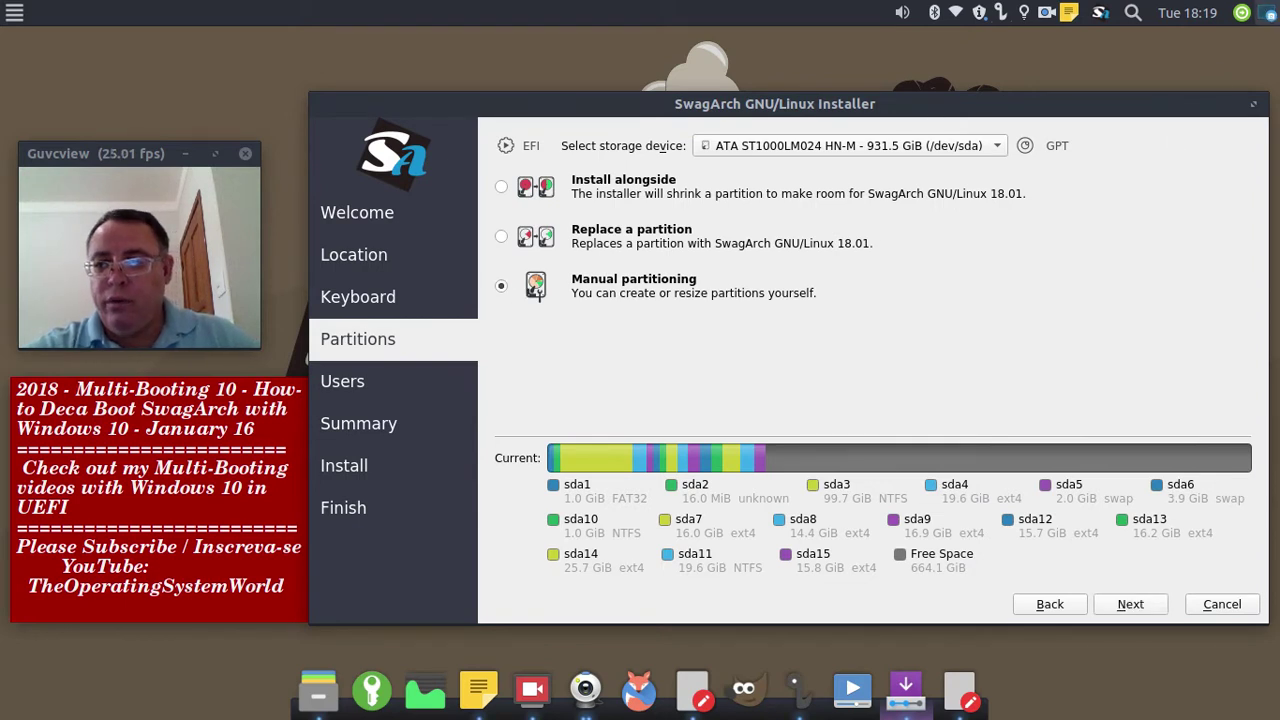
Step: Save a full-screen screenshot of the partitioning method choice as 9.png
key(Print)
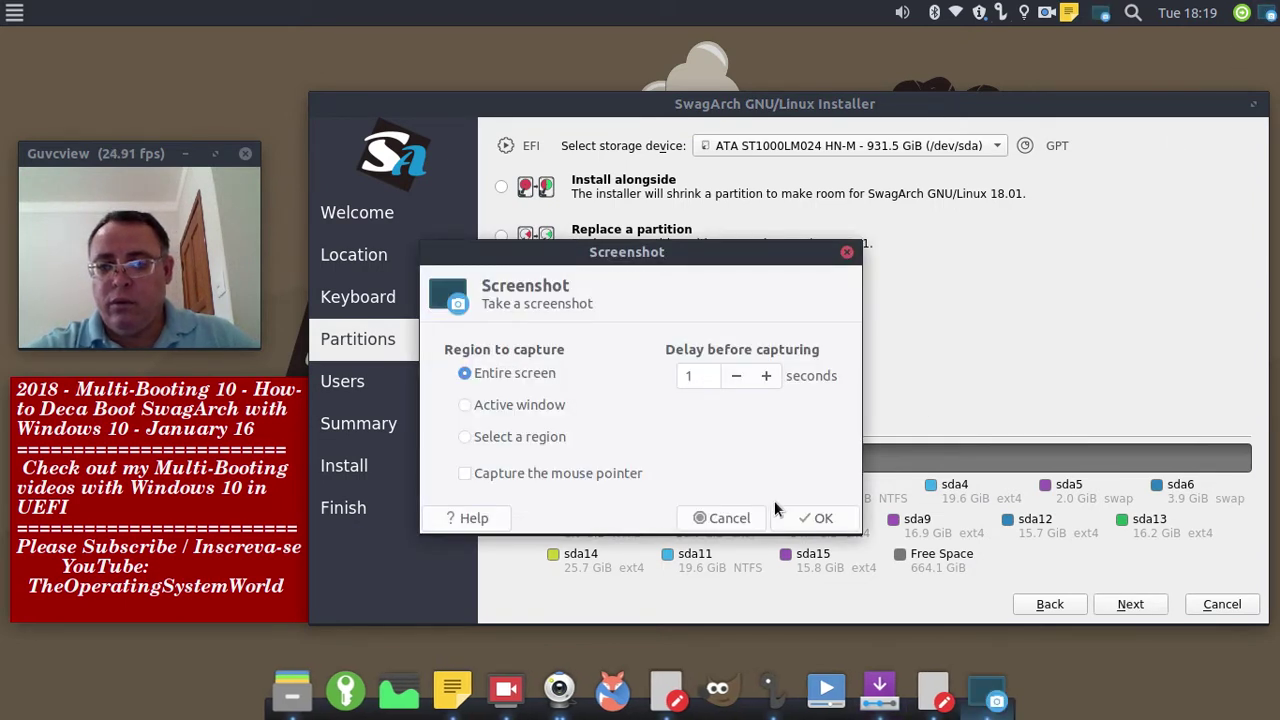
click(816, 517)
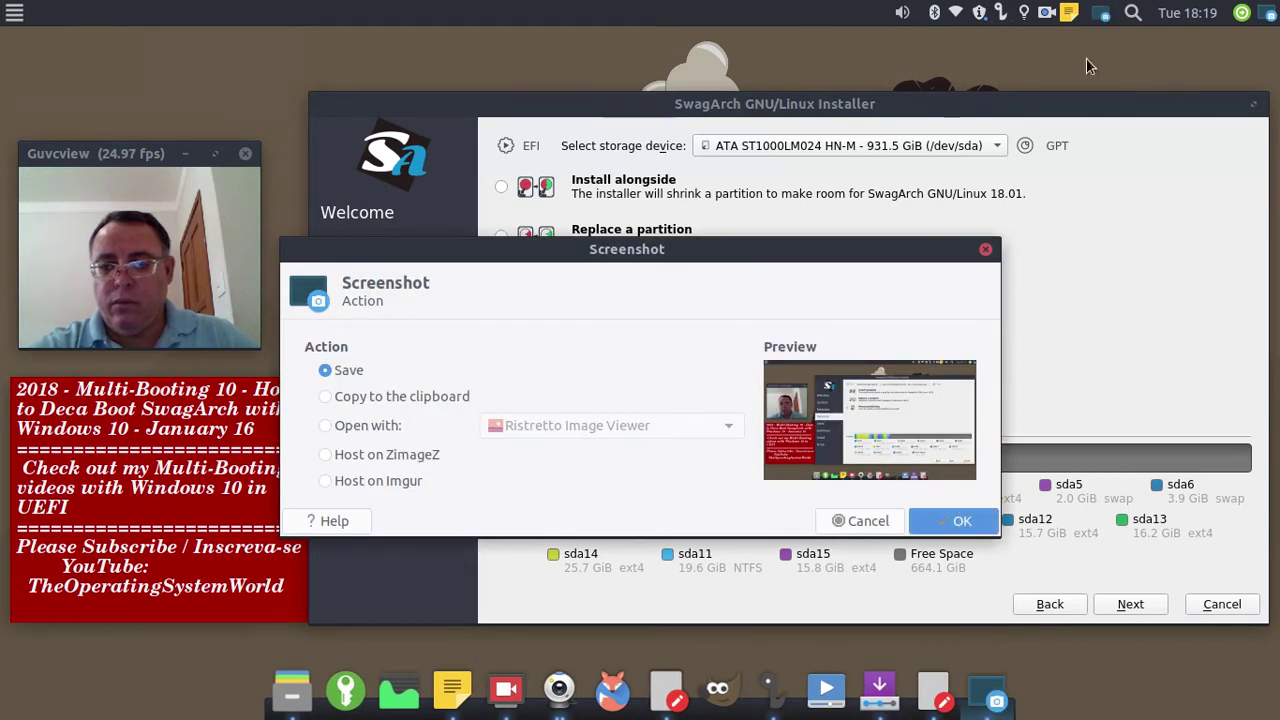
key(Return)
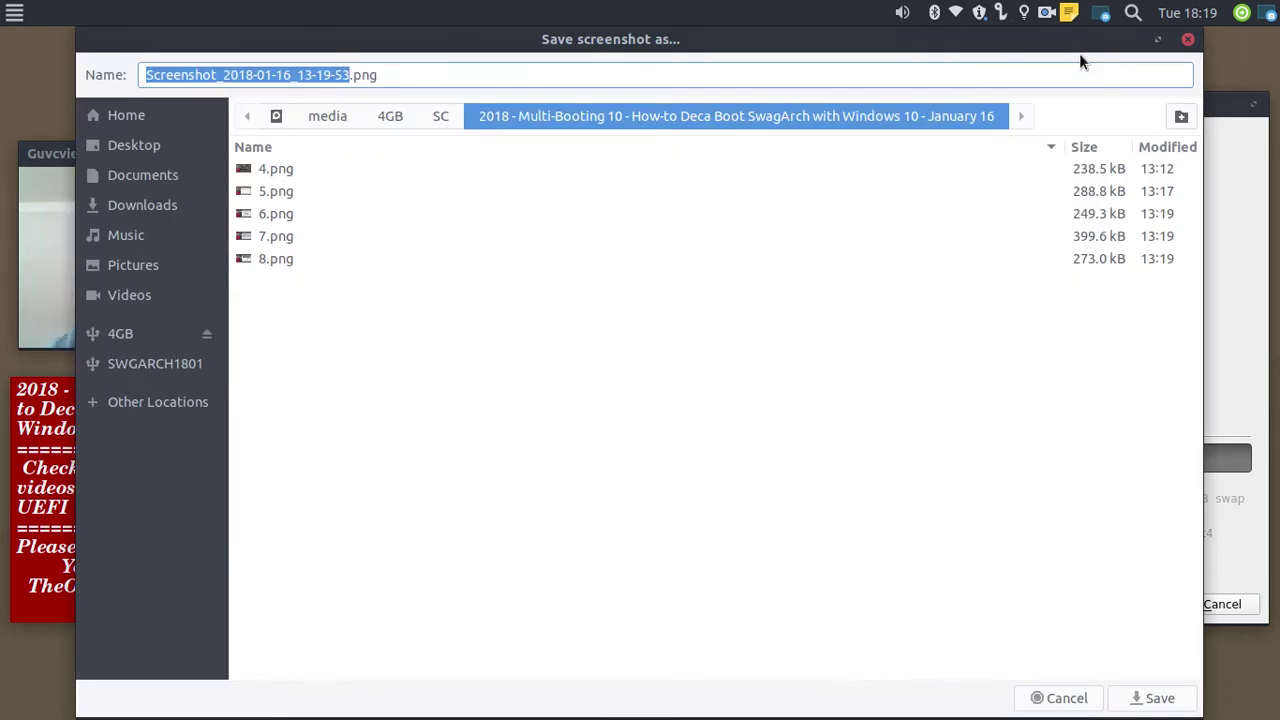
text(9)
key(Return)
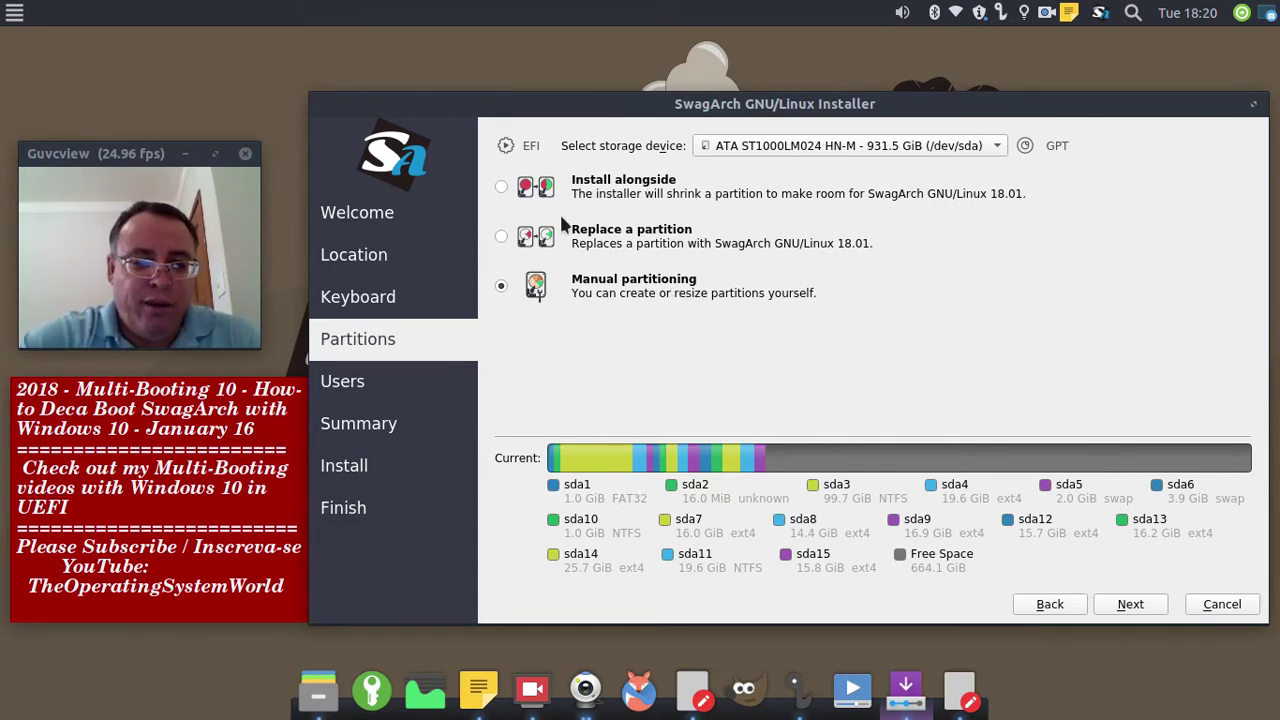
Step: Continue to manual partitioning with /dev/sda1 selected and save a full-screen screenshot of the partition list as 10.png
click(1130, 605)
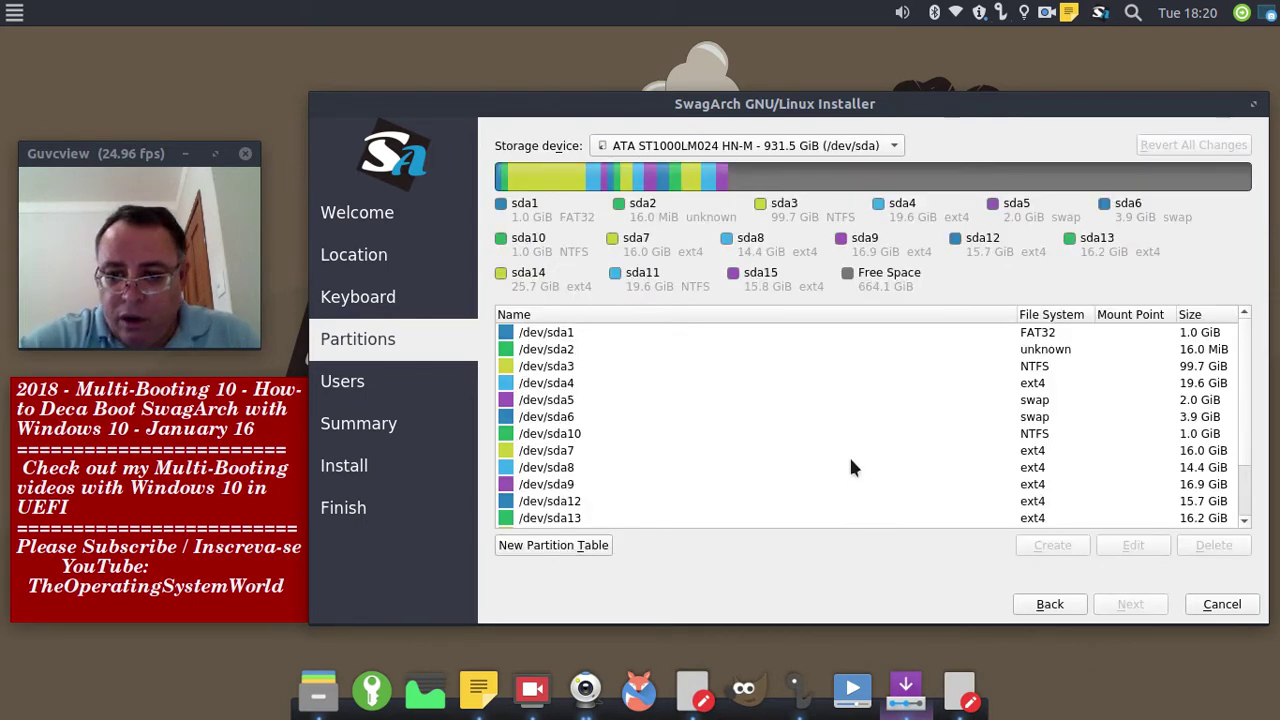
click(566, 336)
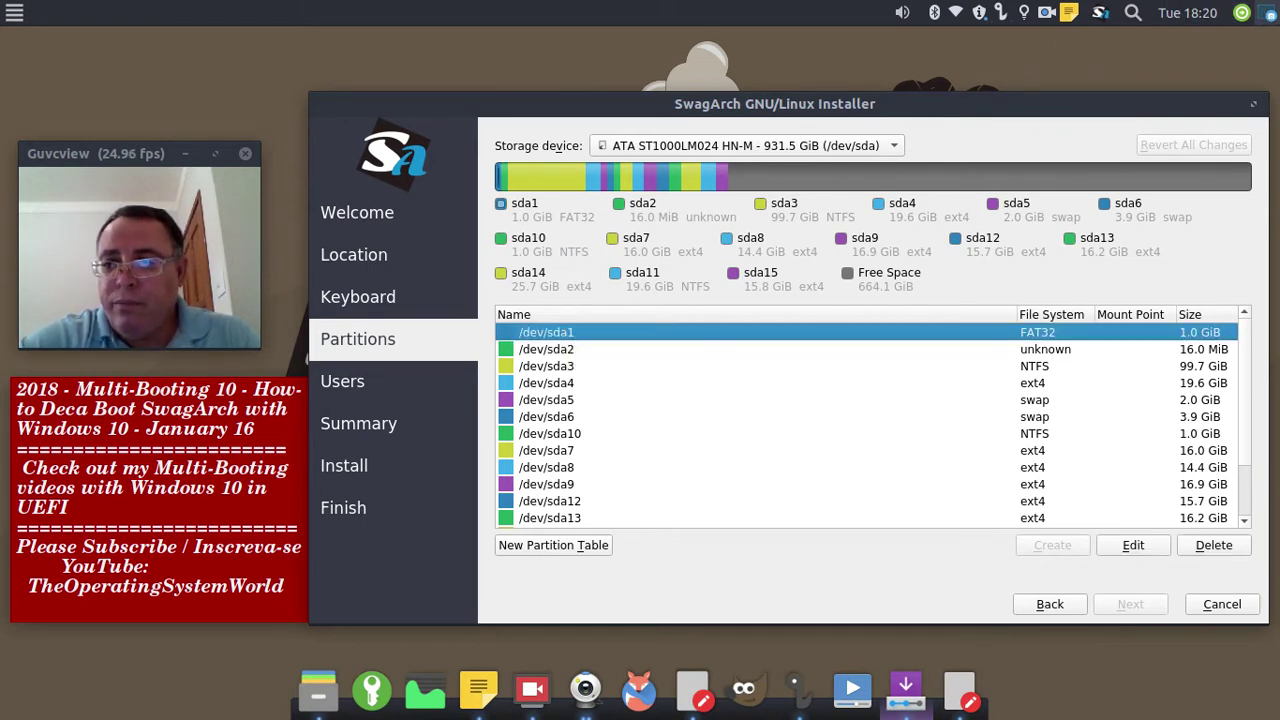
key(Print)
click(815, 517)
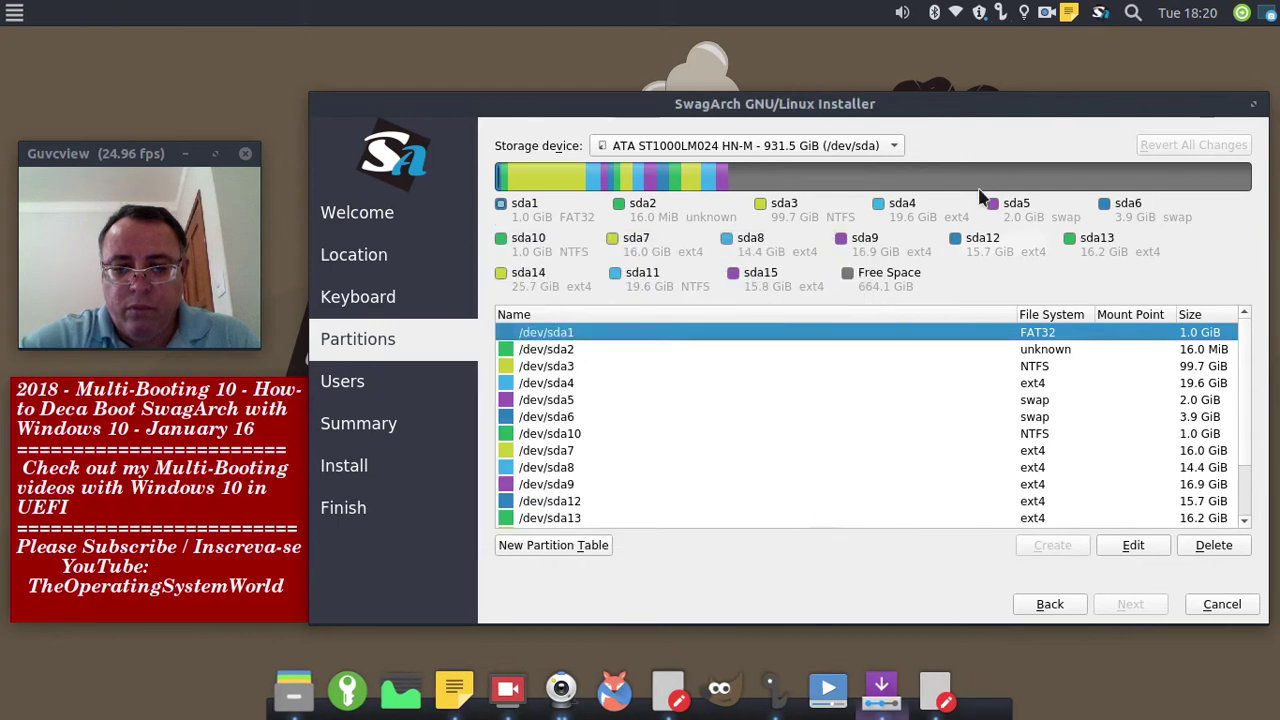
key(Print)
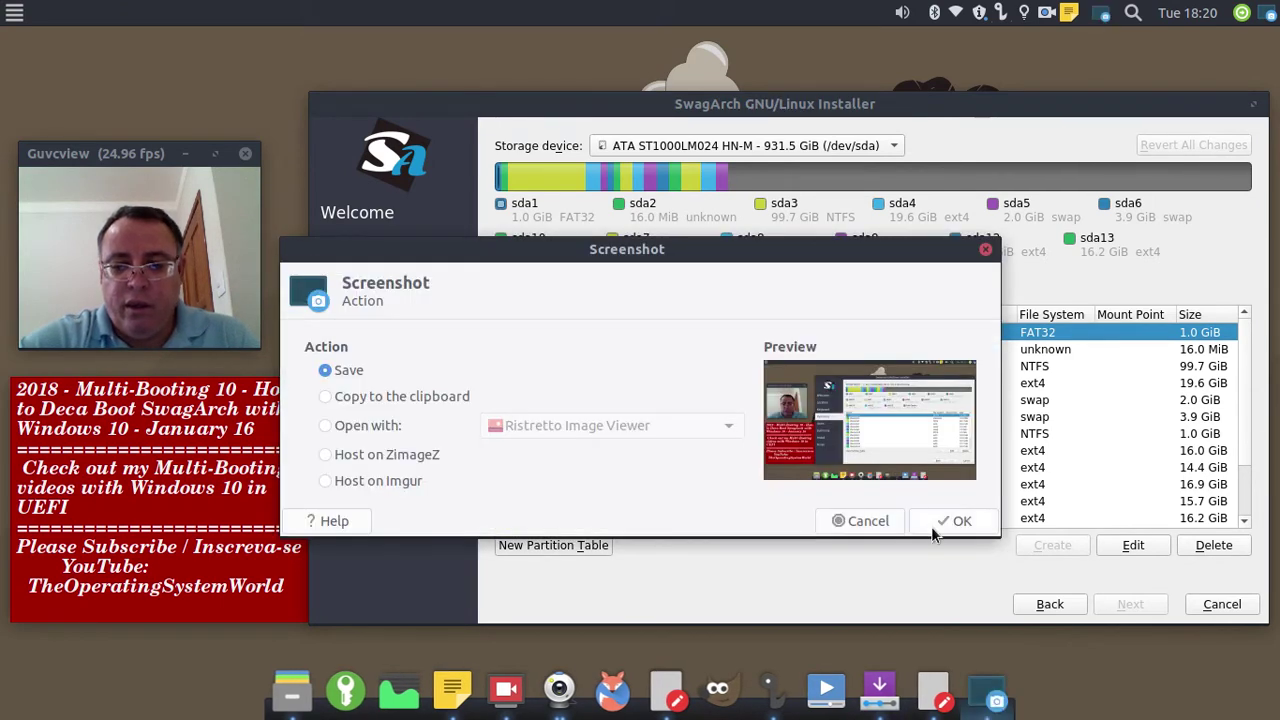
click(936, 520)
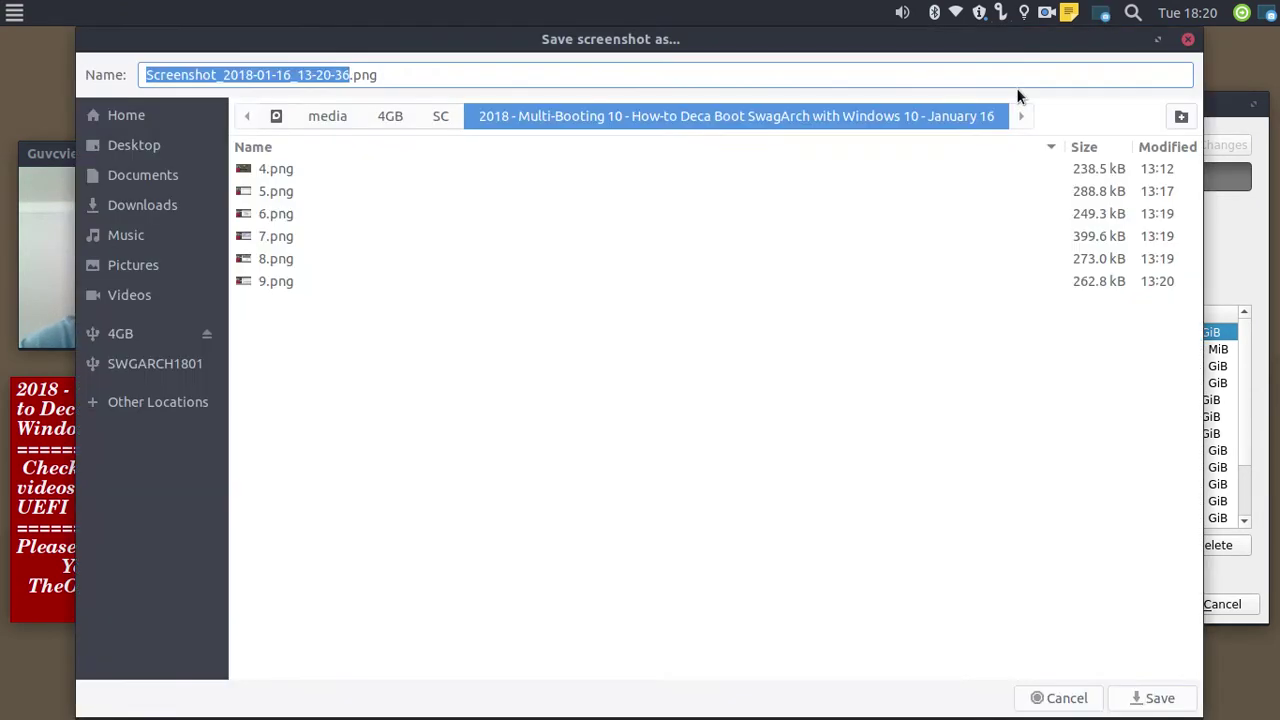
text(10)
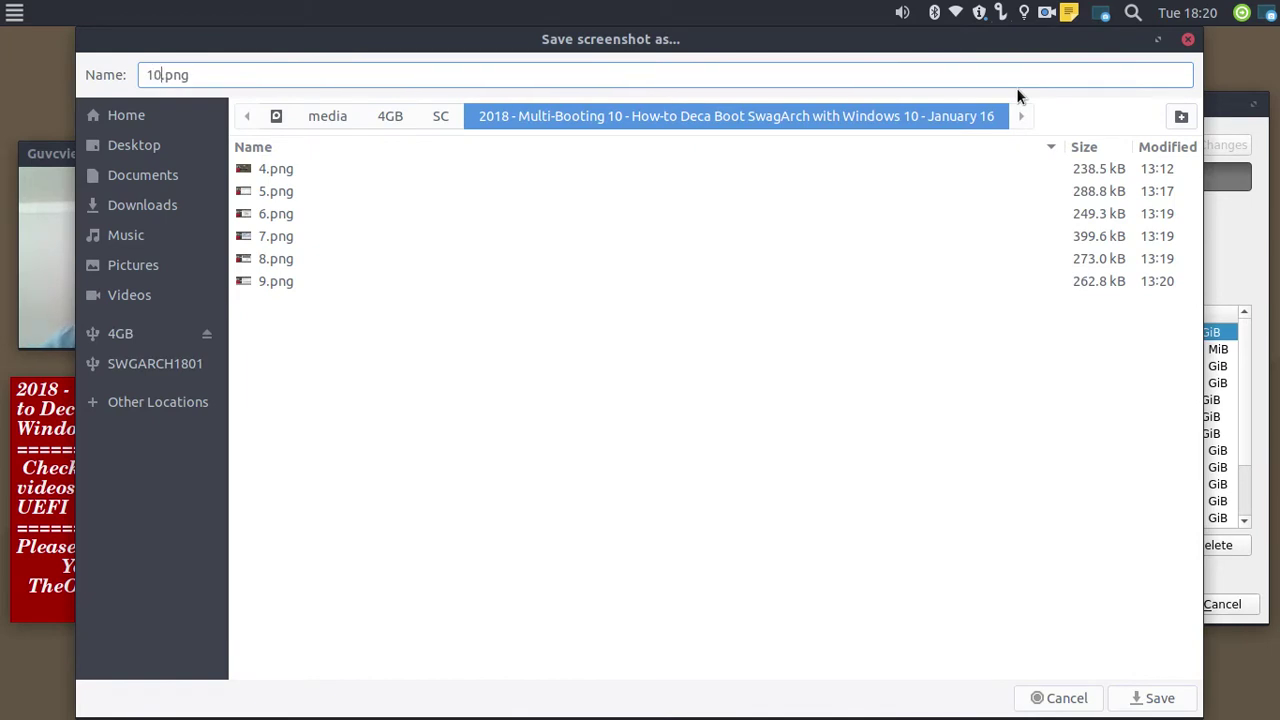
key(Return)
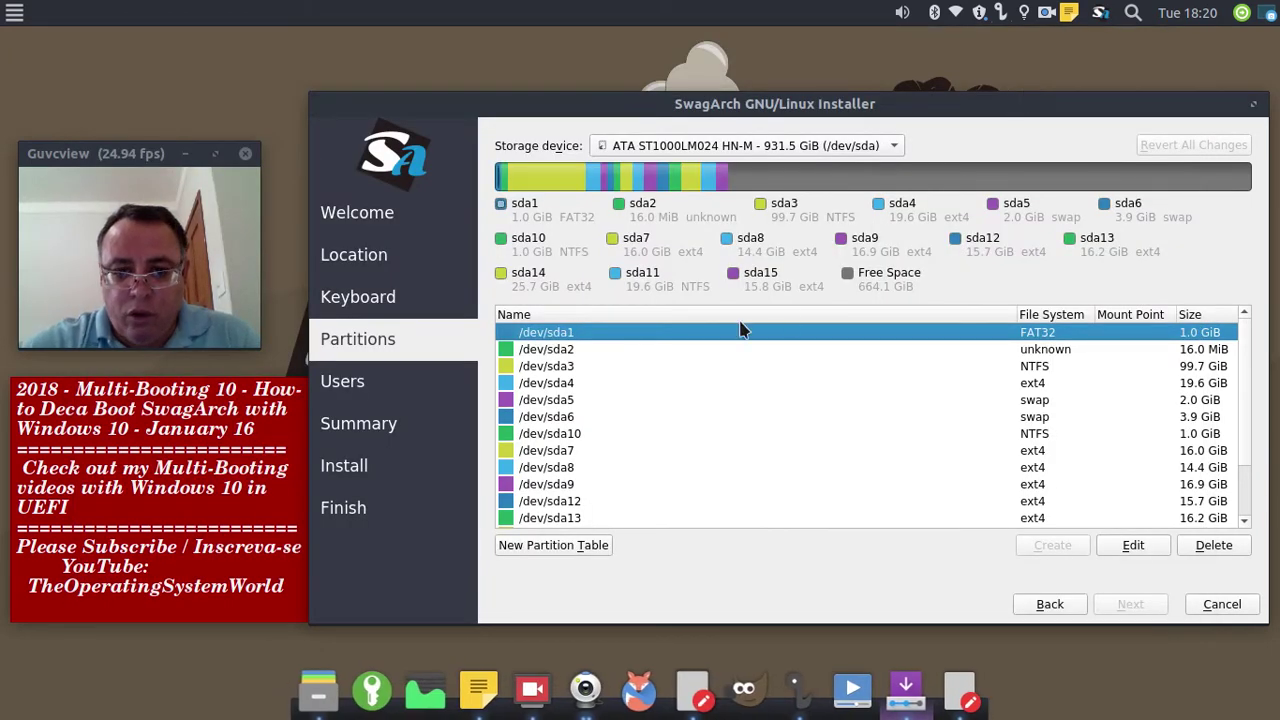
Step: Edit the FAT32 partition /dev/sda1, keeping its content and setting its mount point to /boot/efi
double_click(703, 337)
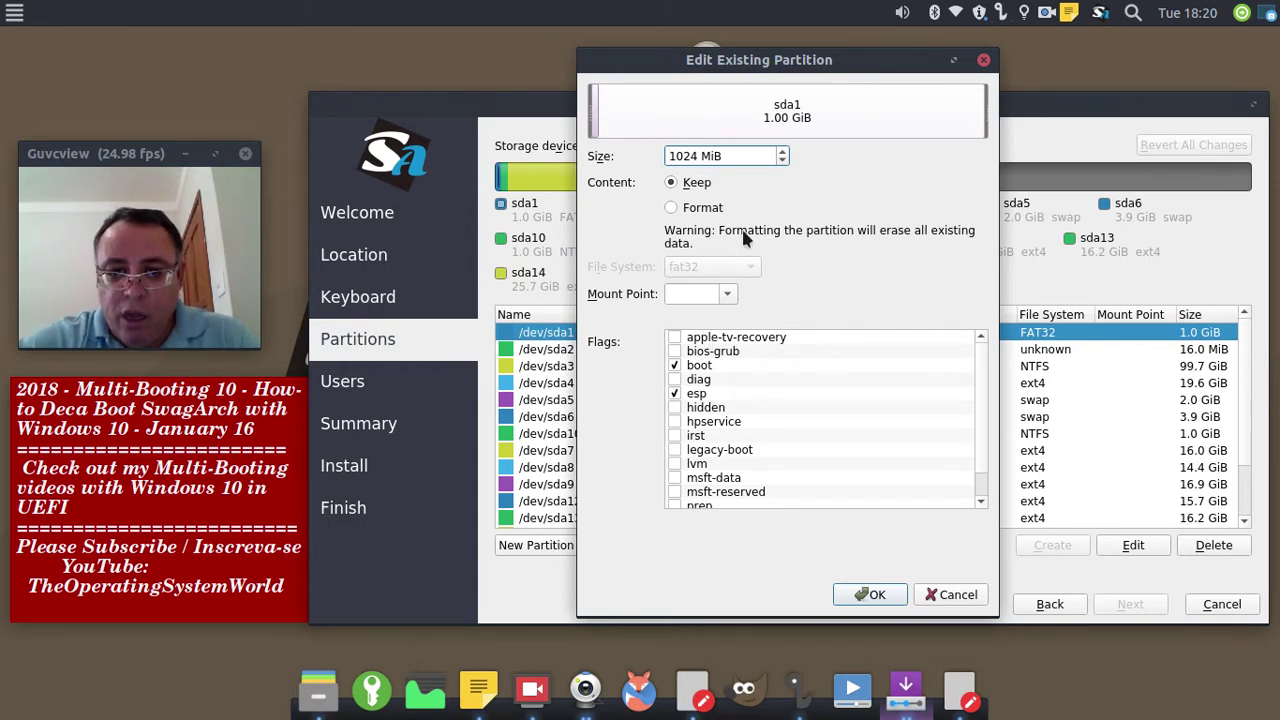
click(725, 295)
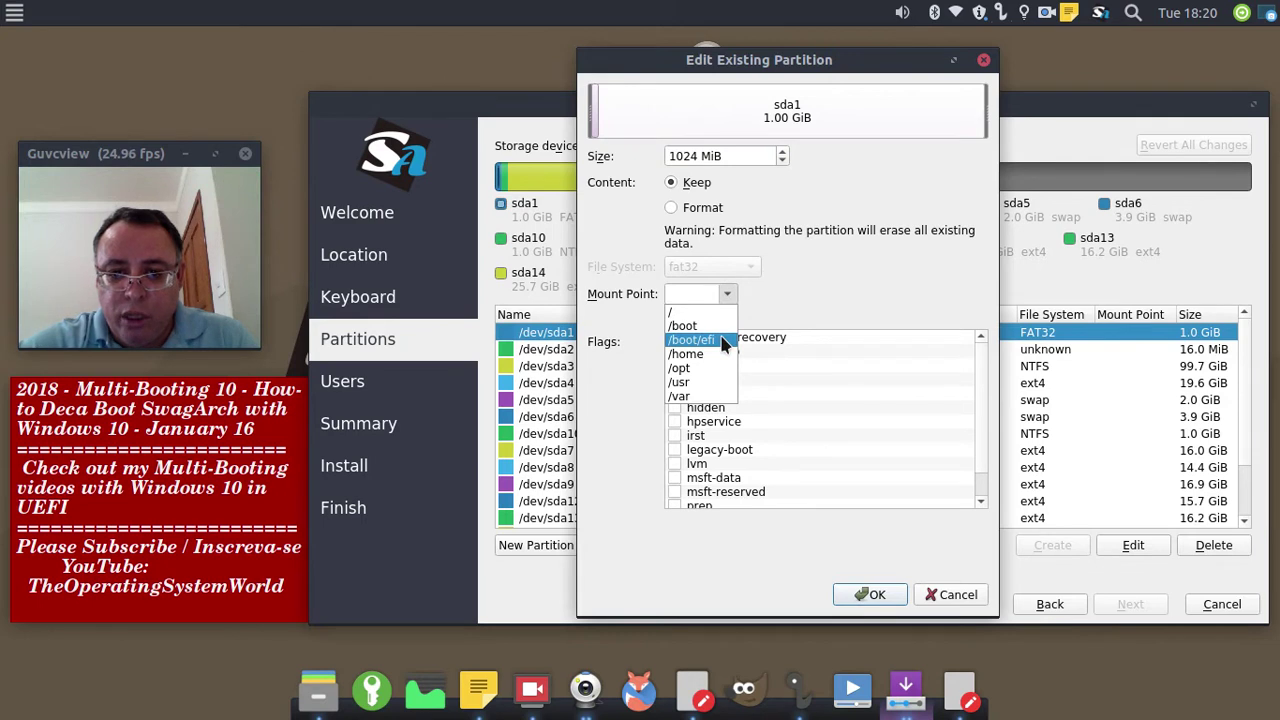
click(722, 340)
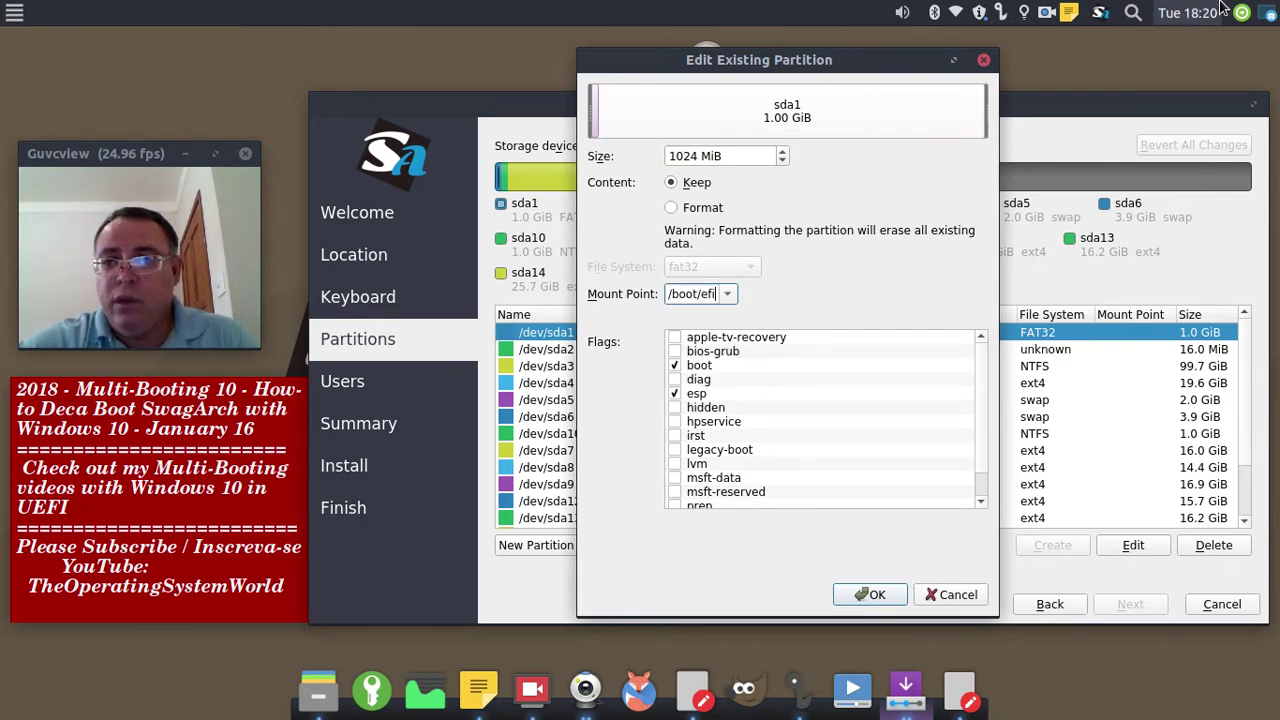
Step: Save a full-screen screenshot of the sda1 partition settings as 11.png and confirm the partition edit
click(1266, 13)
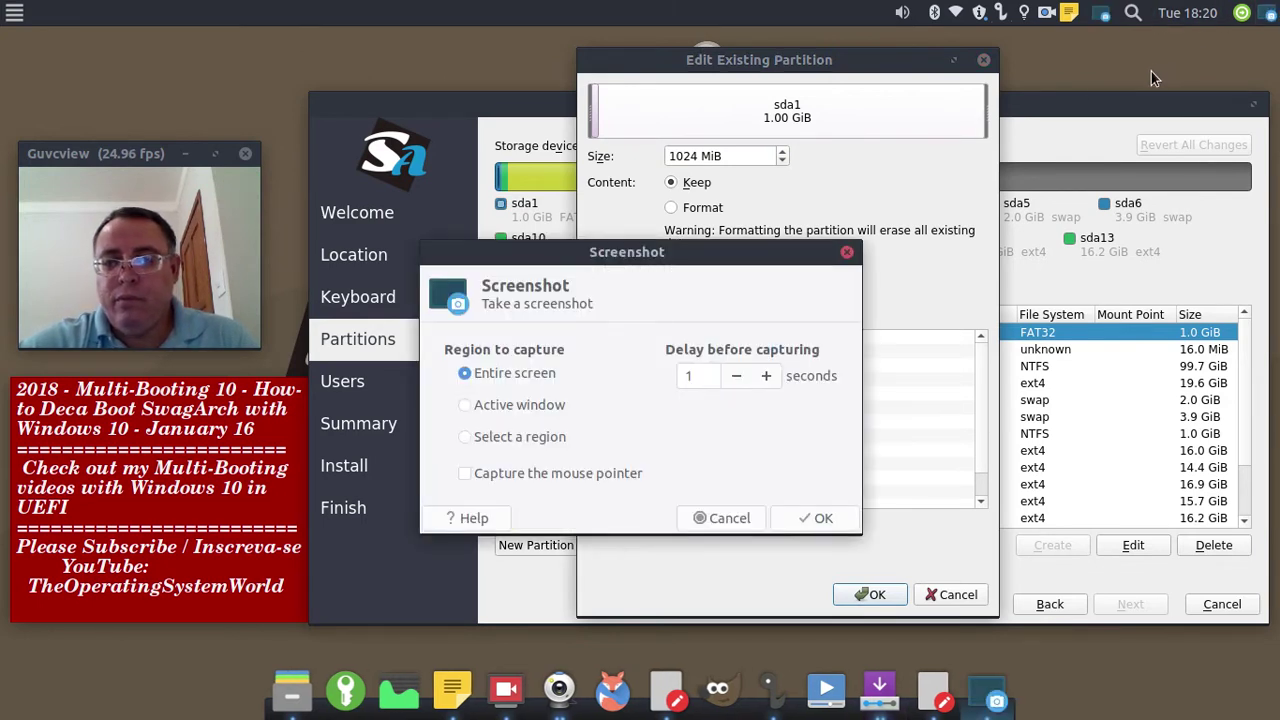
click(810, 515)
key(Print)
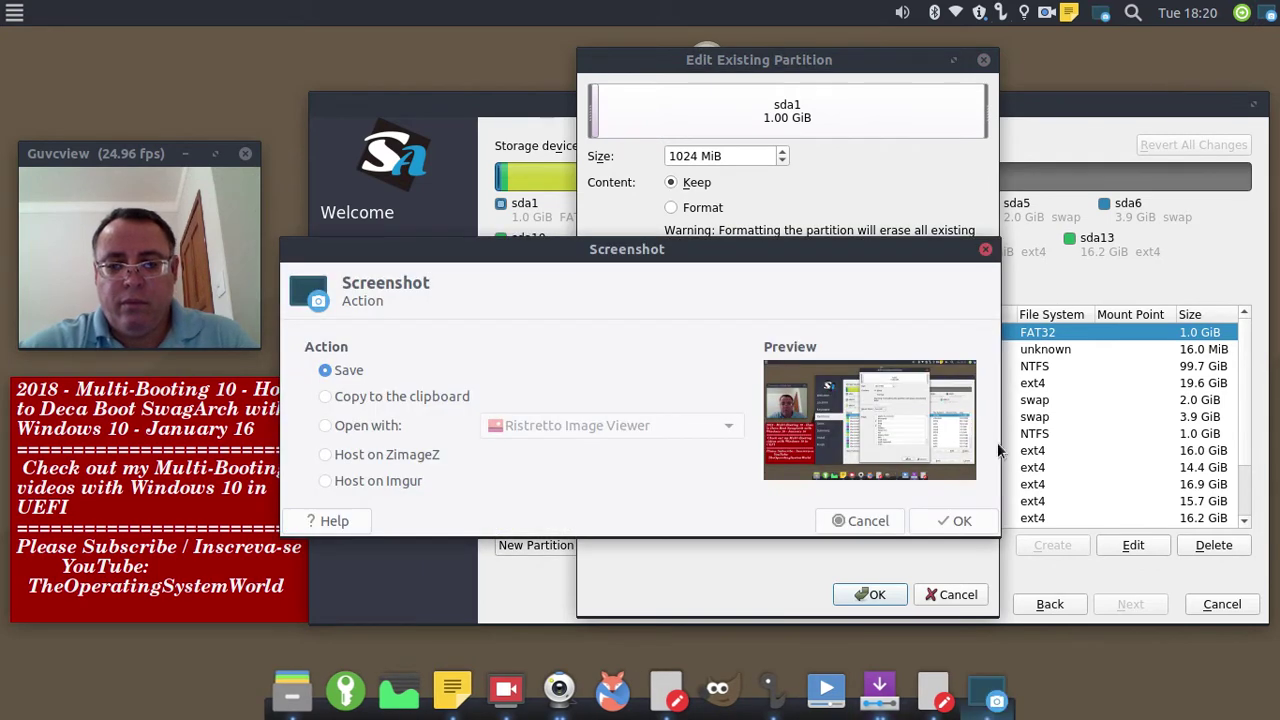
click(945, 522)
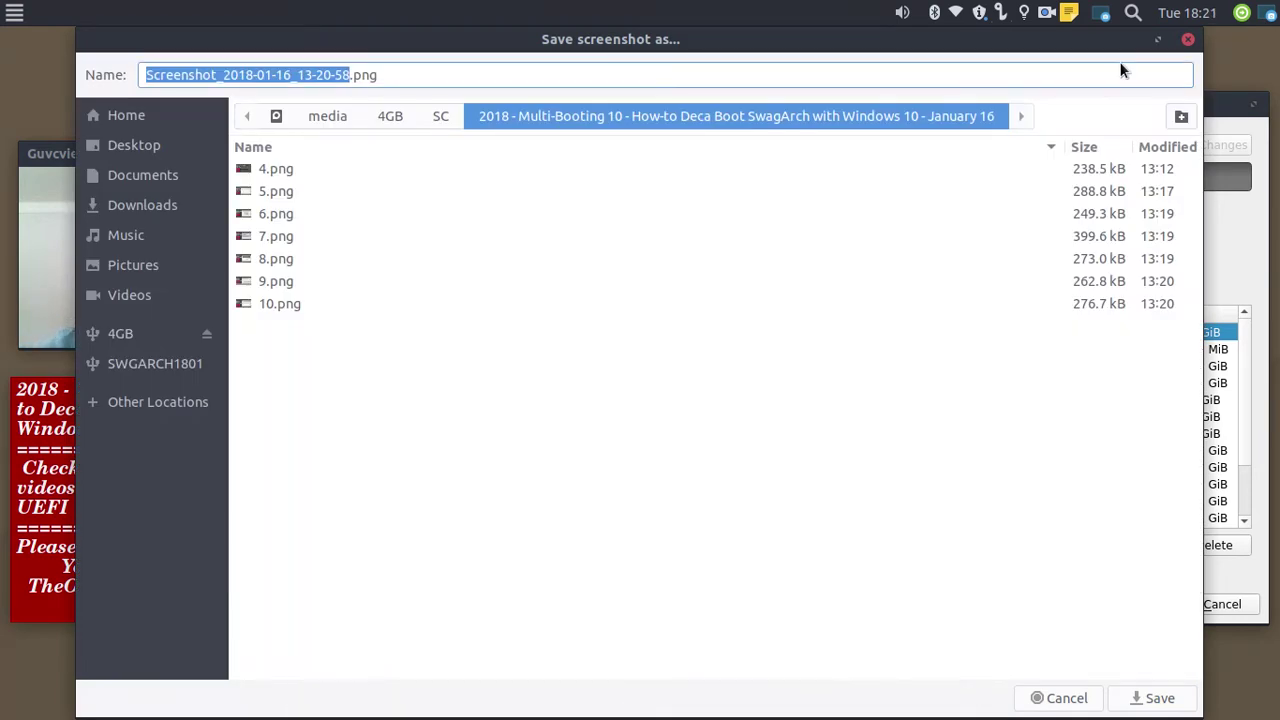
text(11)
key(Return)
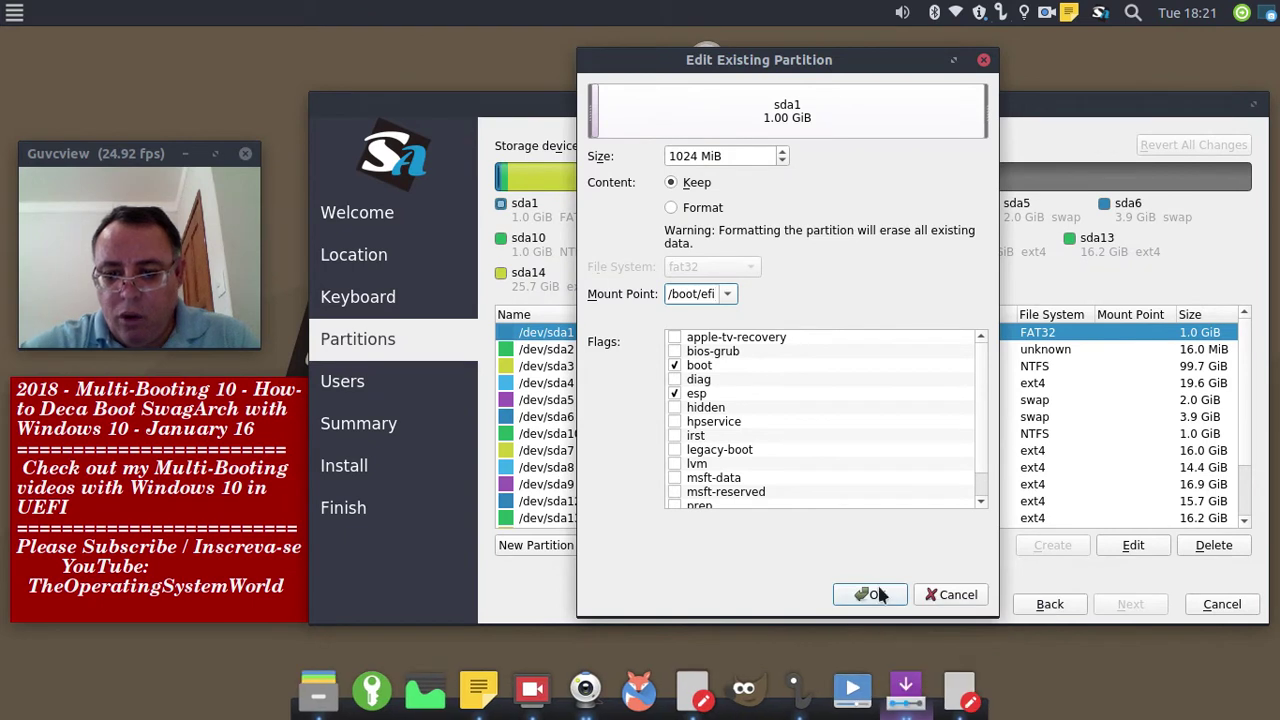
click(870, 594)
Step: Open the swap partition /dev/sda6 for editing and accept its settings with the content kept
scroll(955, 432, down, 1)
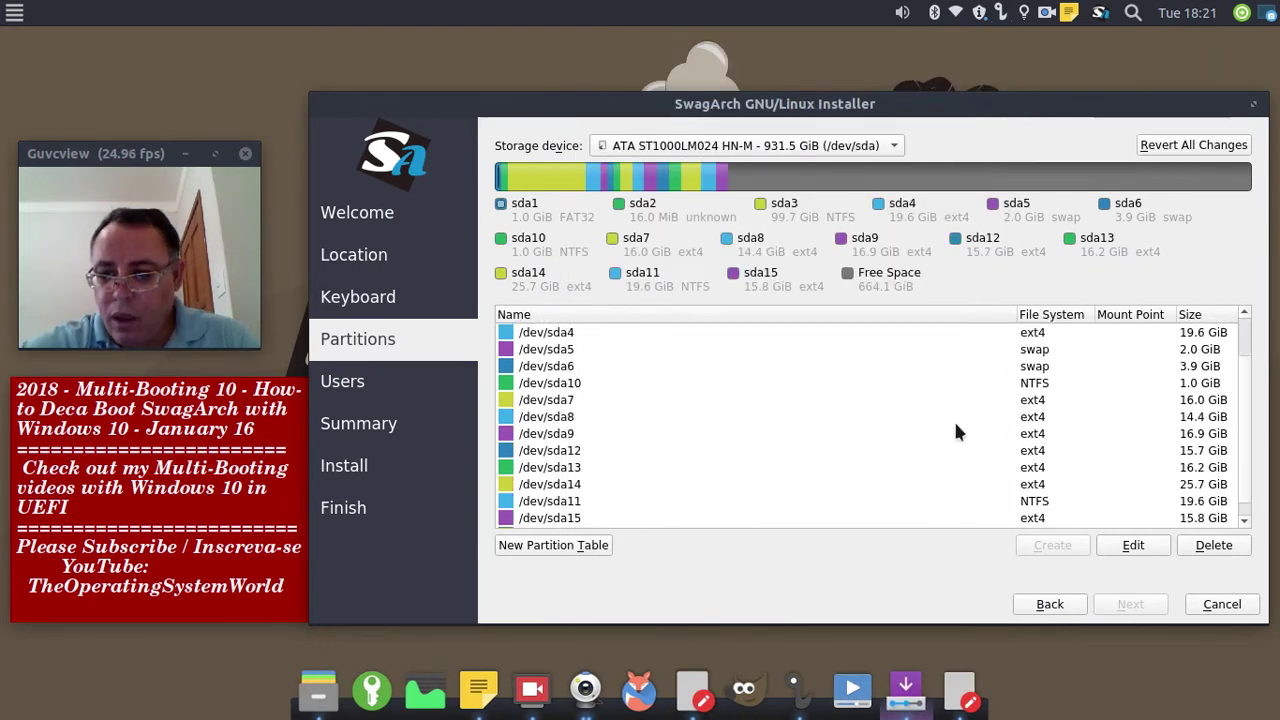
scroll(955, 432, down, 1)
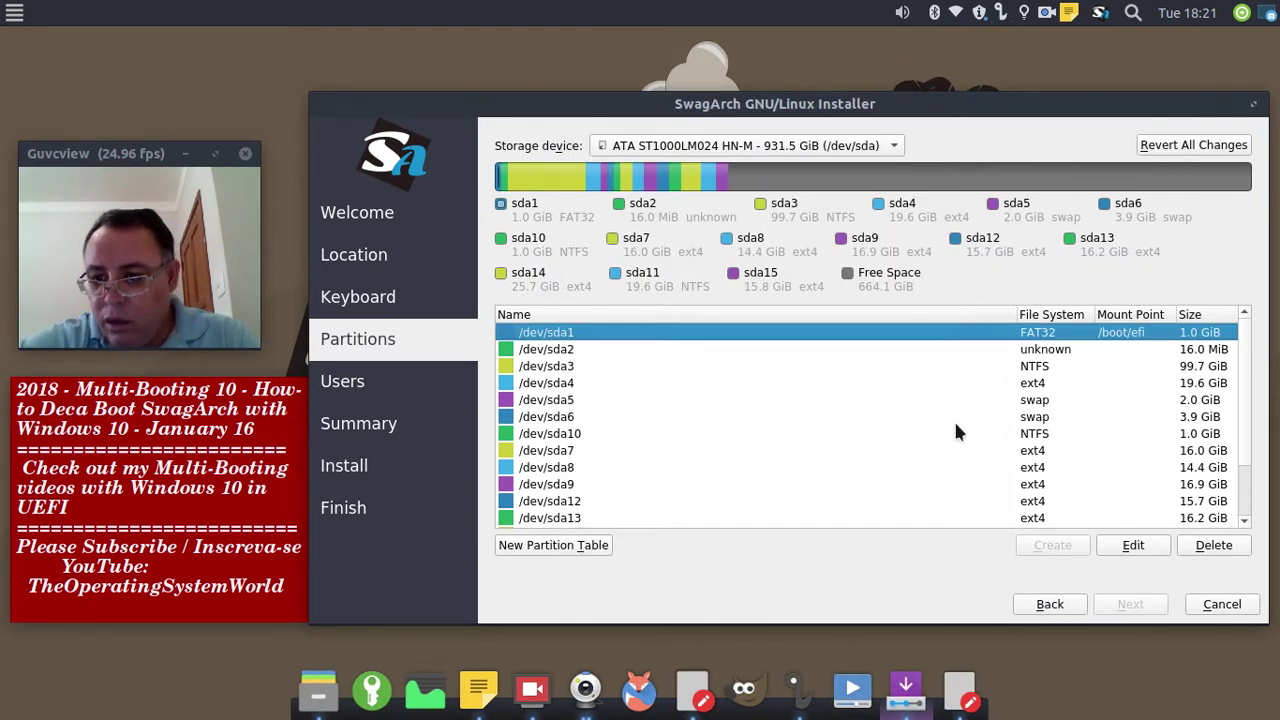
double_click(1030, 418)
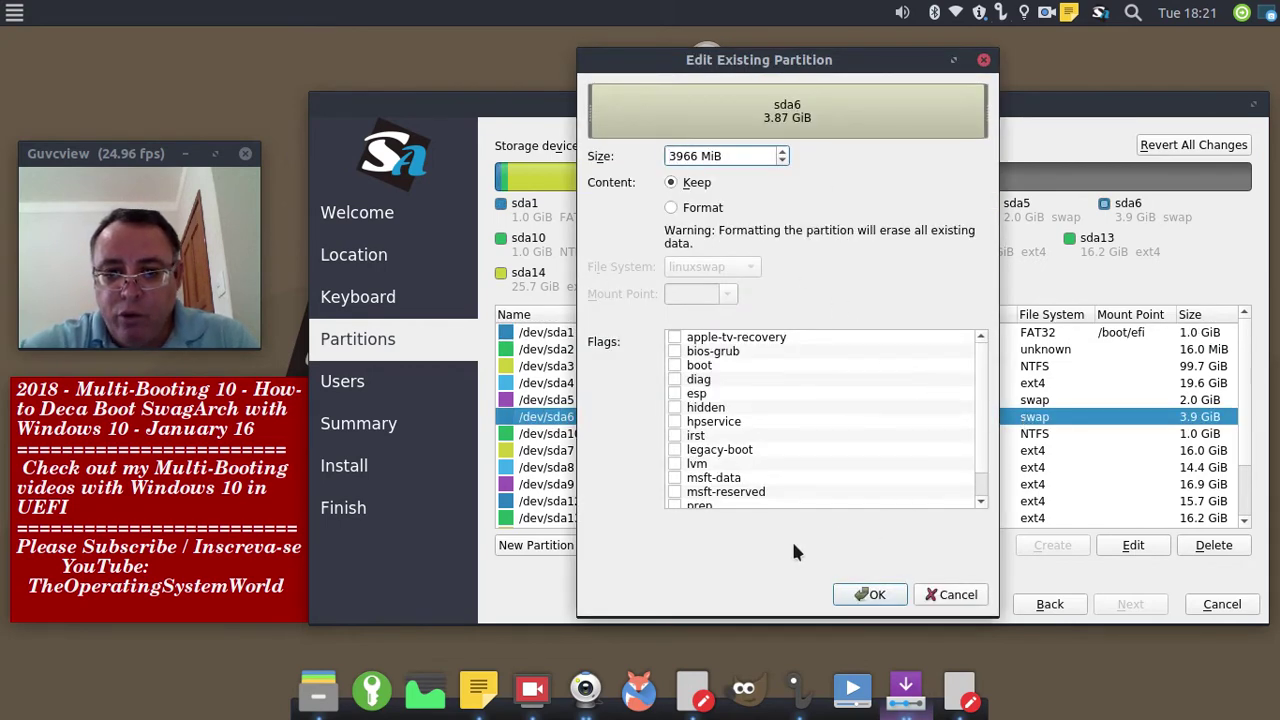
click(868, 595)
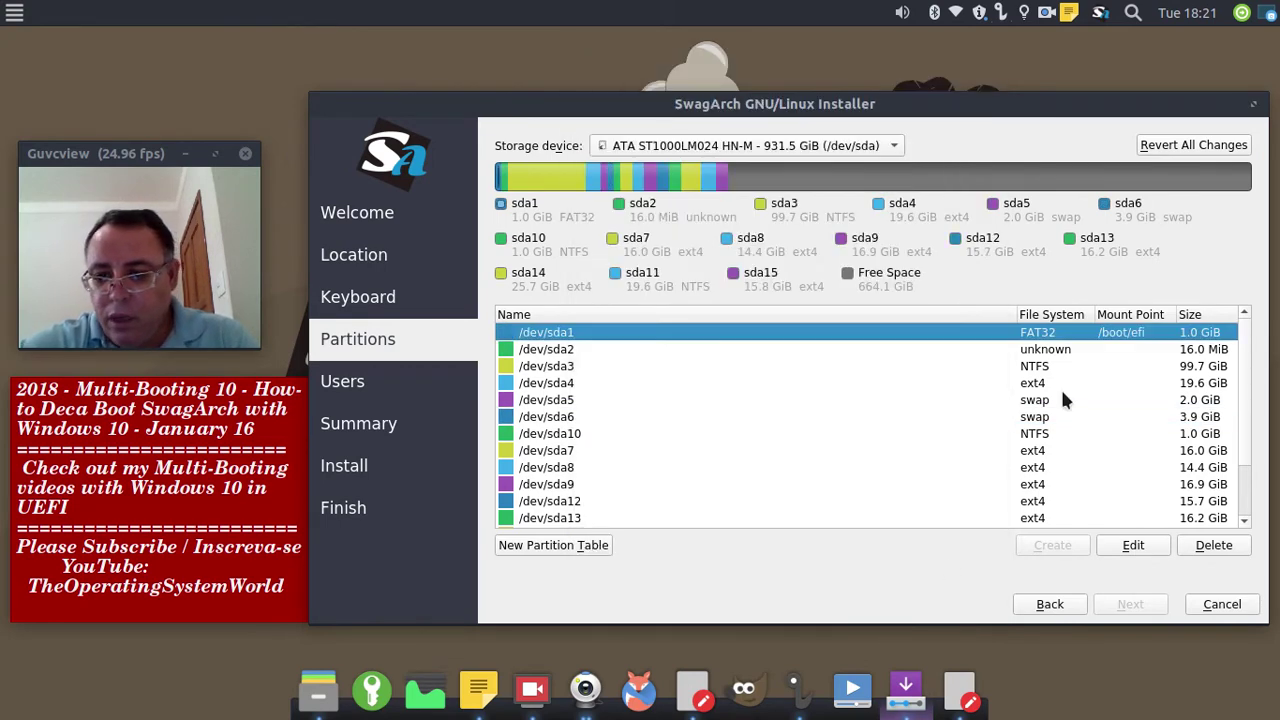
Step: Select the free space on the disk and save a full-screen screenshot of the partition list as 12.png
scroll(1063, 396, down, 2)
click(589, 519)
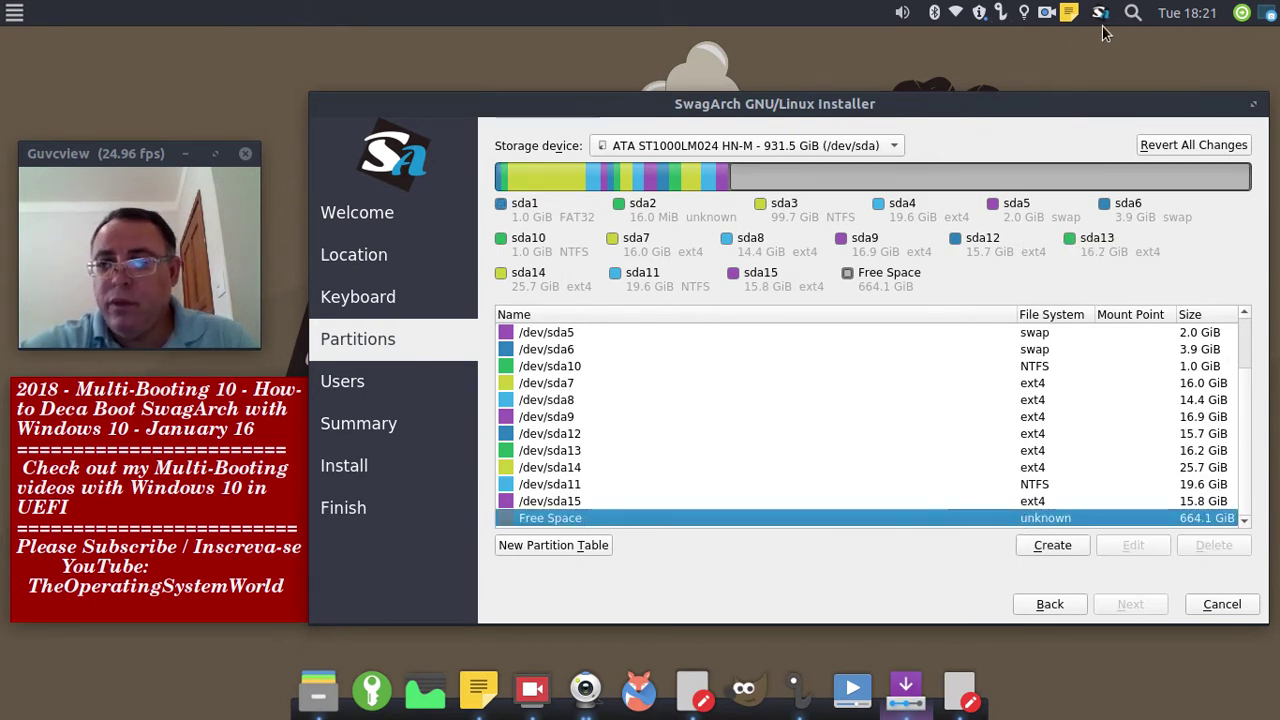
click(1266, 13)
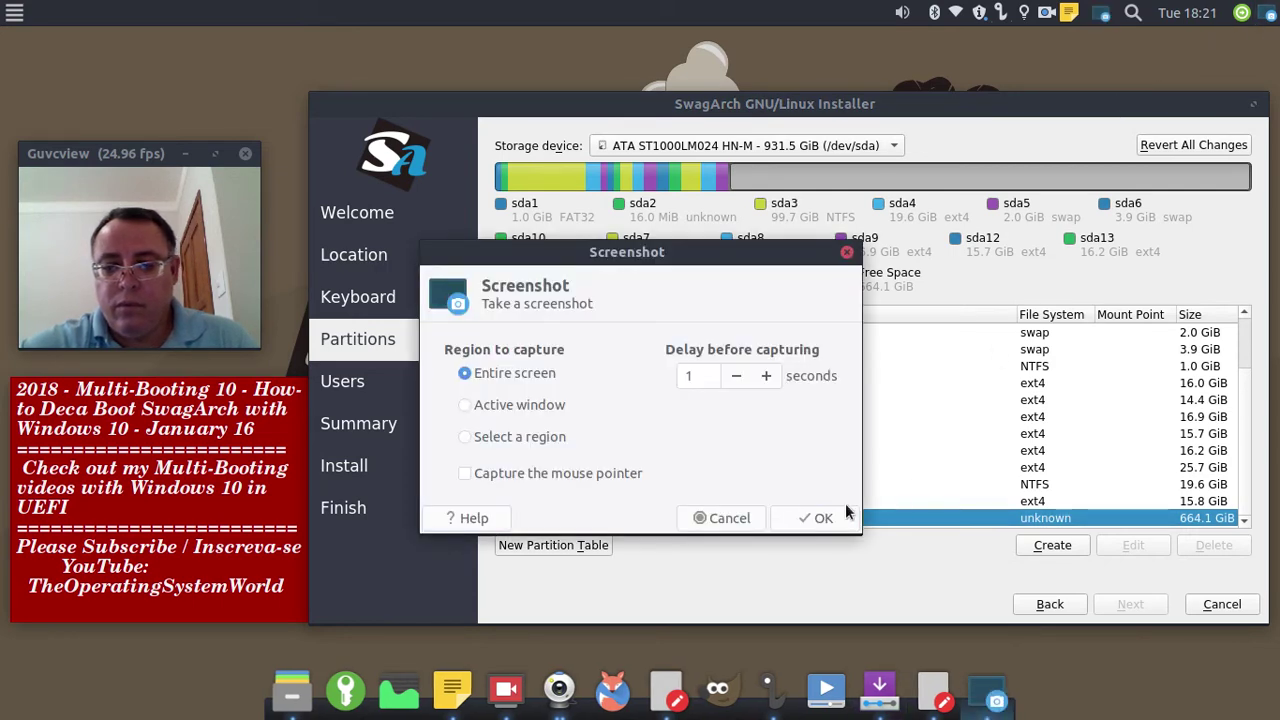
click(823, 522)
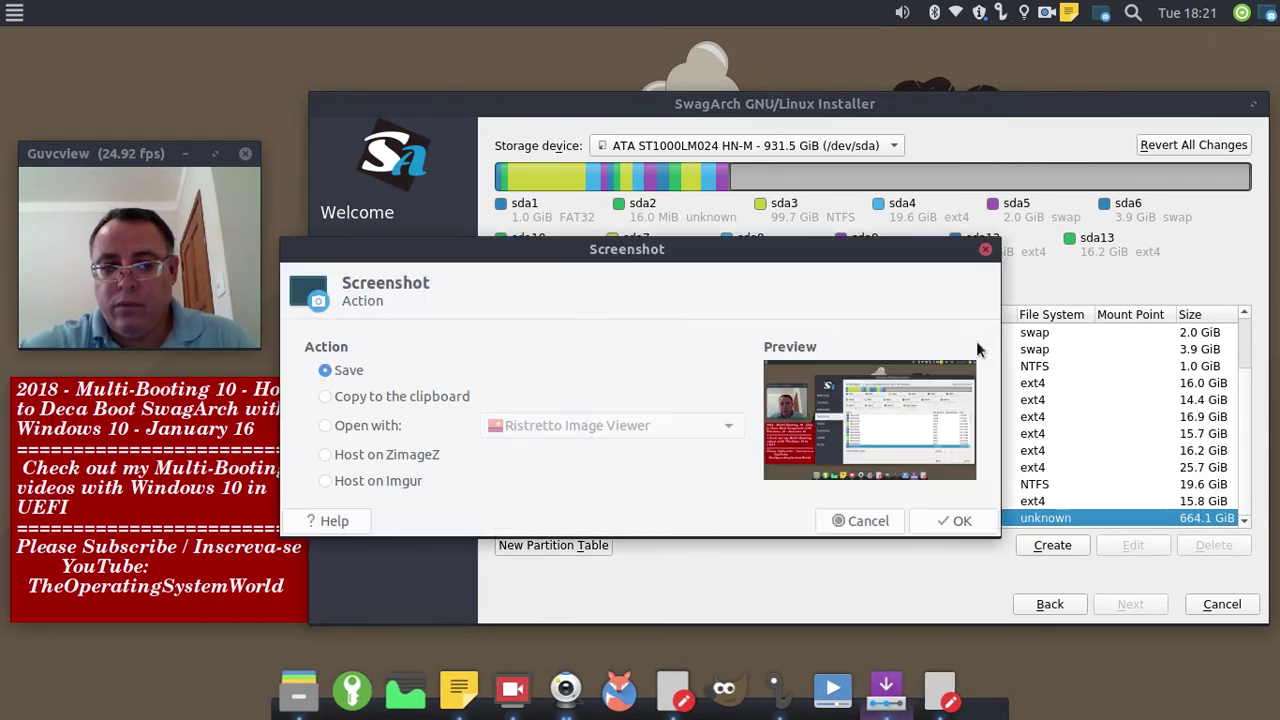
click(962, 521)
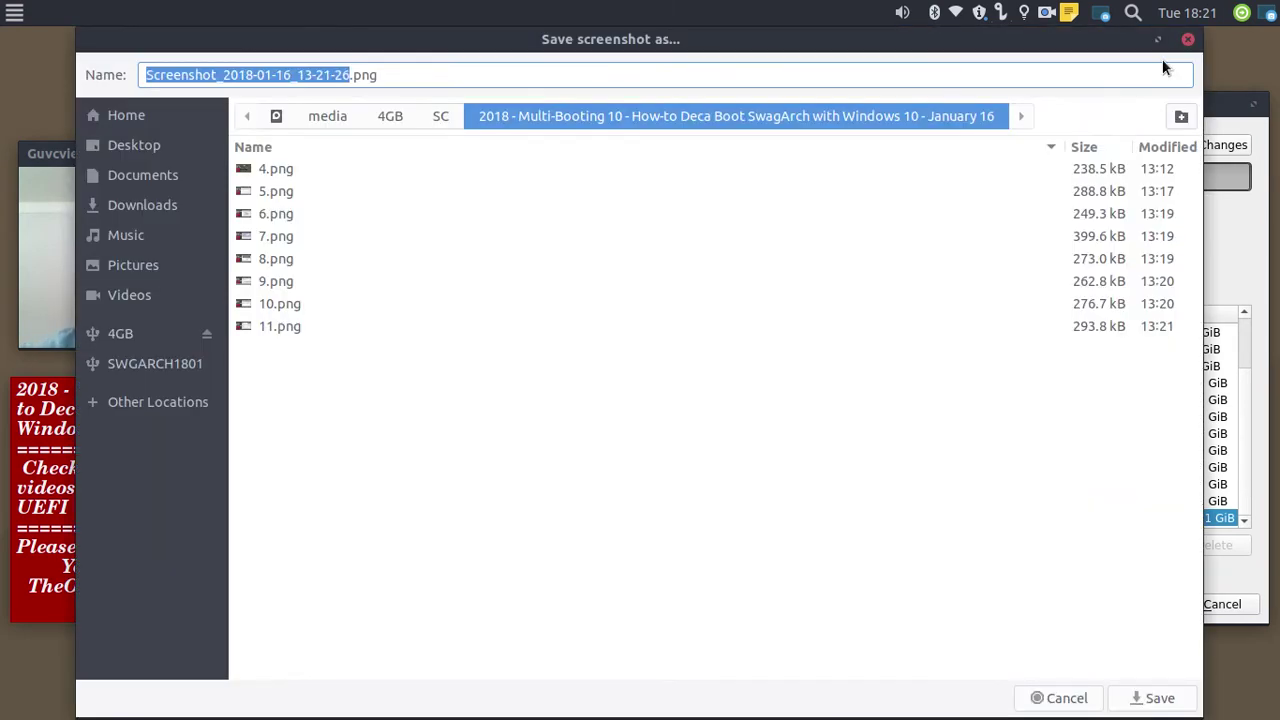
text(12)
key(Return)
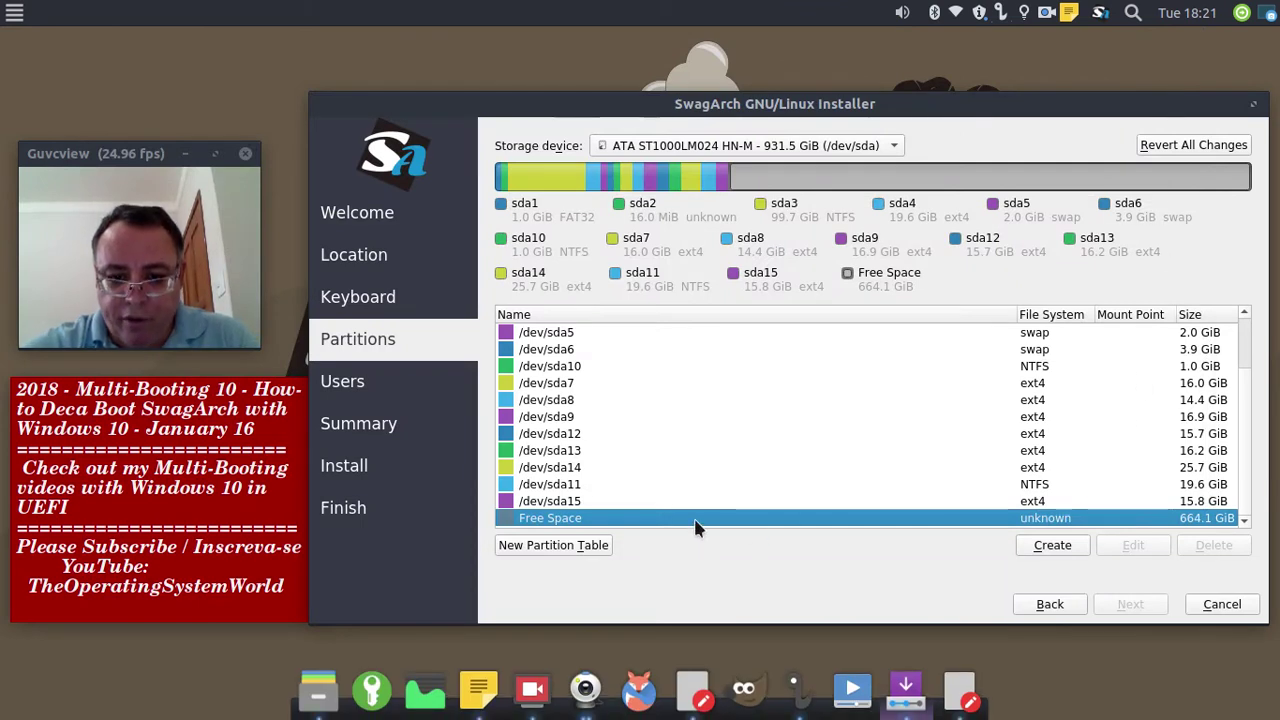
Step: Set up a new partition in the free space with a size of 16058 MiB, keeping ext4 and mount point /
double_click(694, 517)
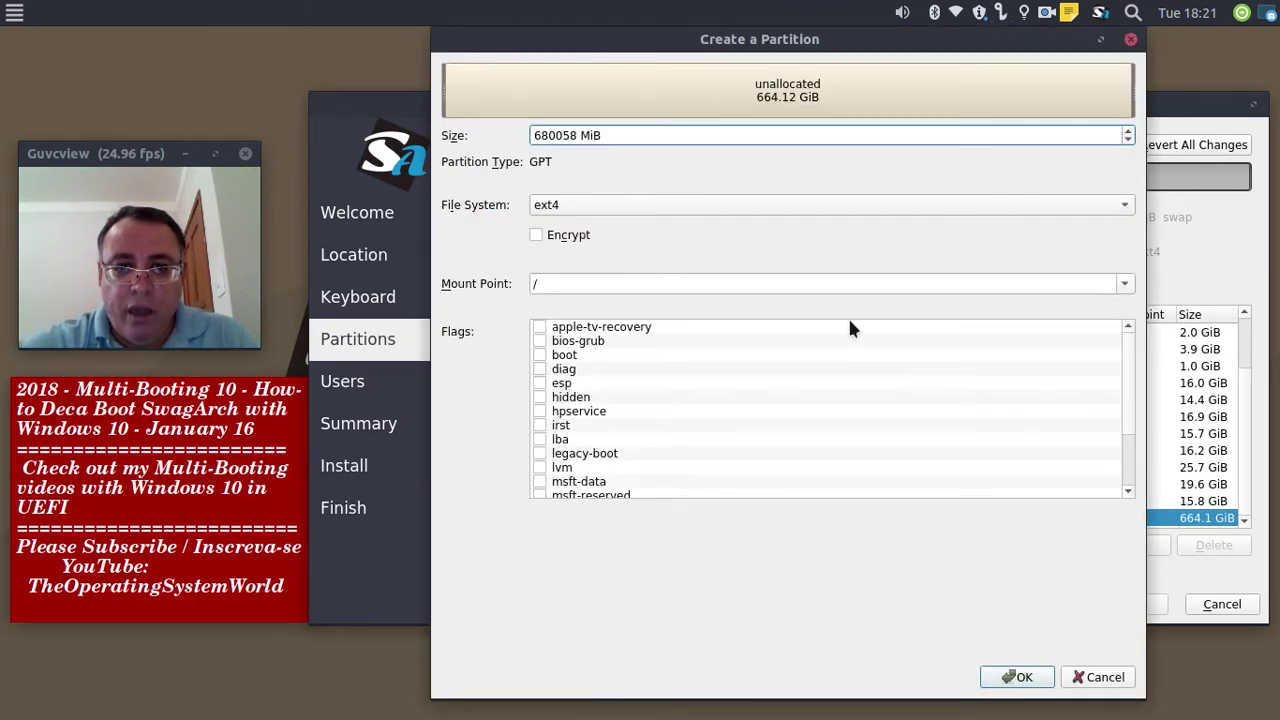
click(552, 136)
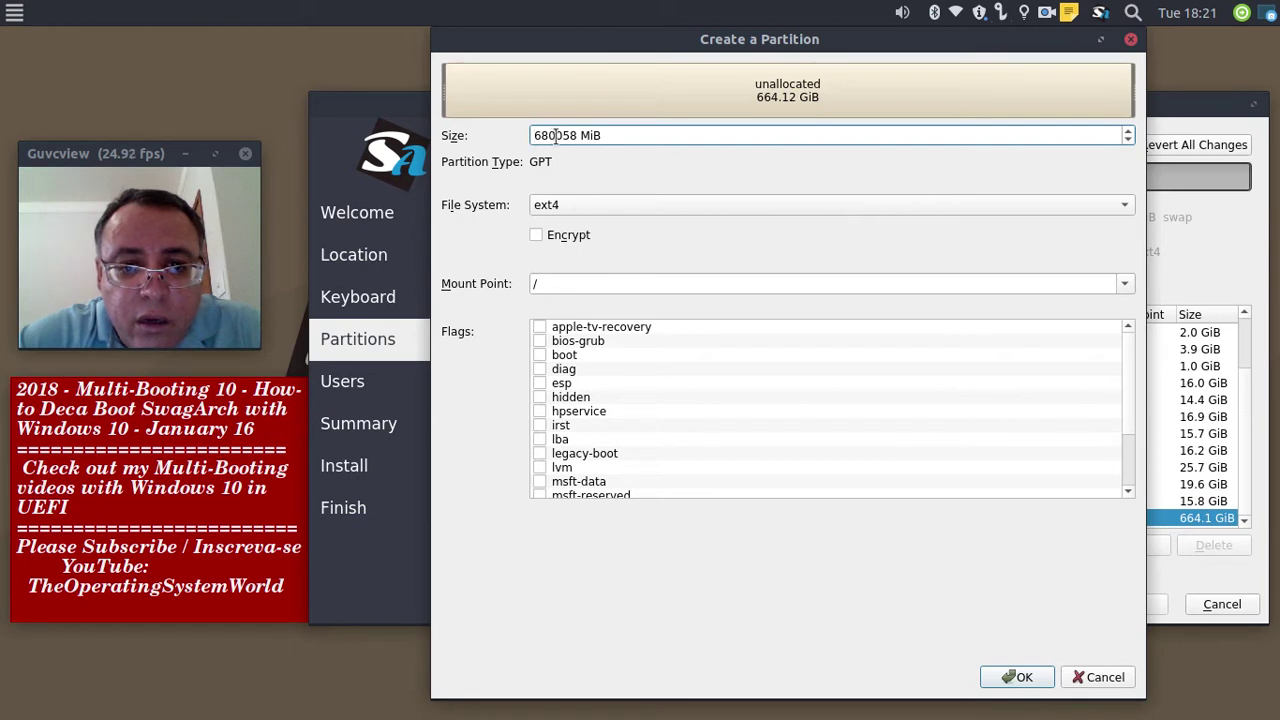
drag(556, 138, 531, 138)
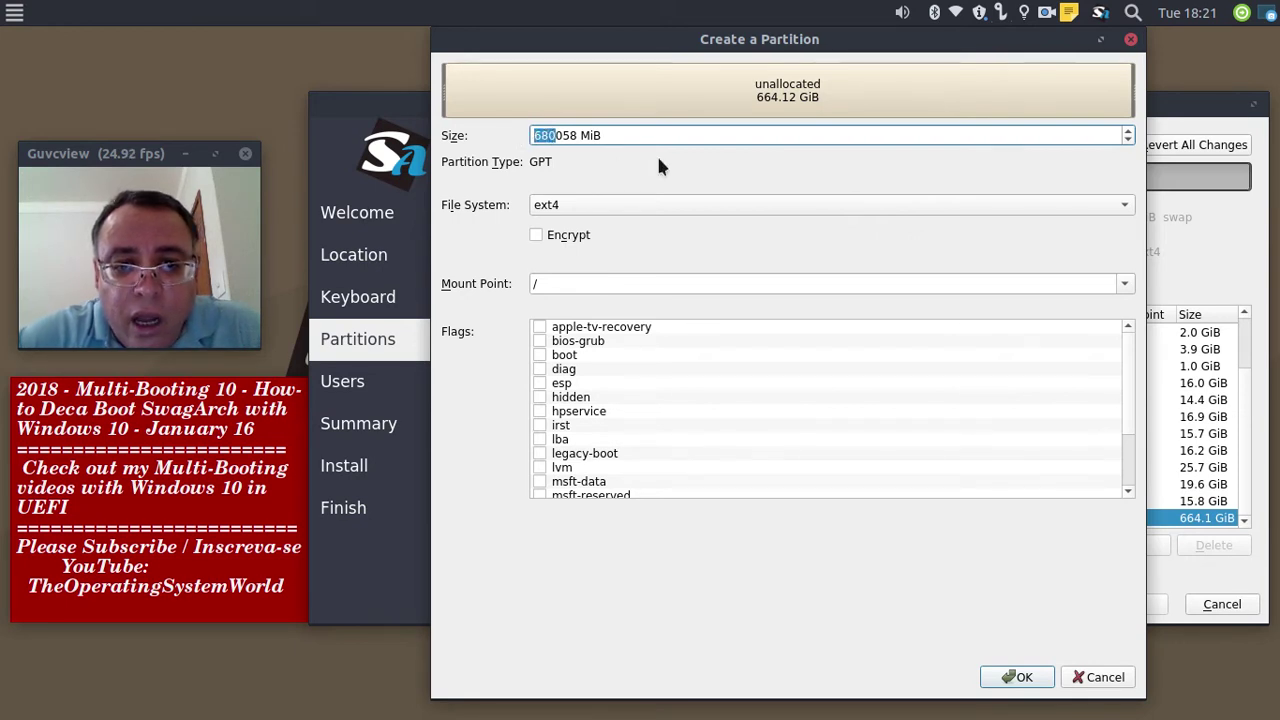
text(16)
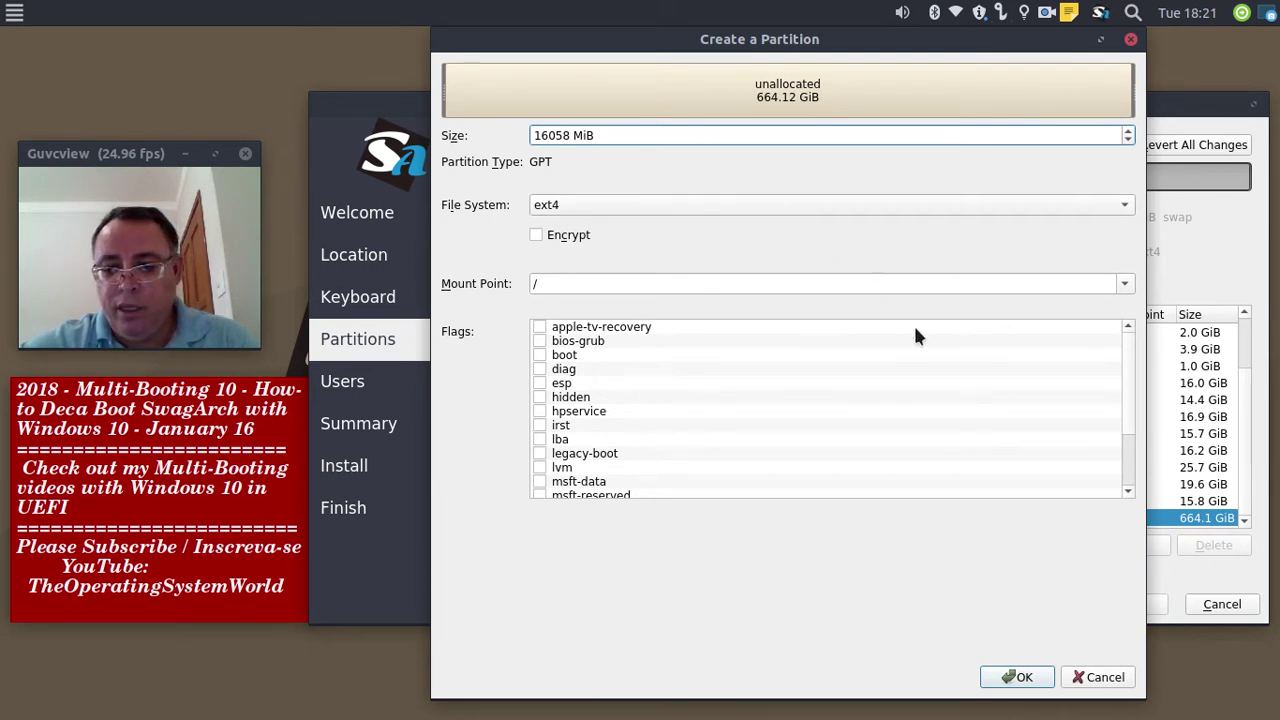
Step: Save a full-screen screenshot of the new partition's settings as 13.png and confirm creating the root partition
click(1268, 13)
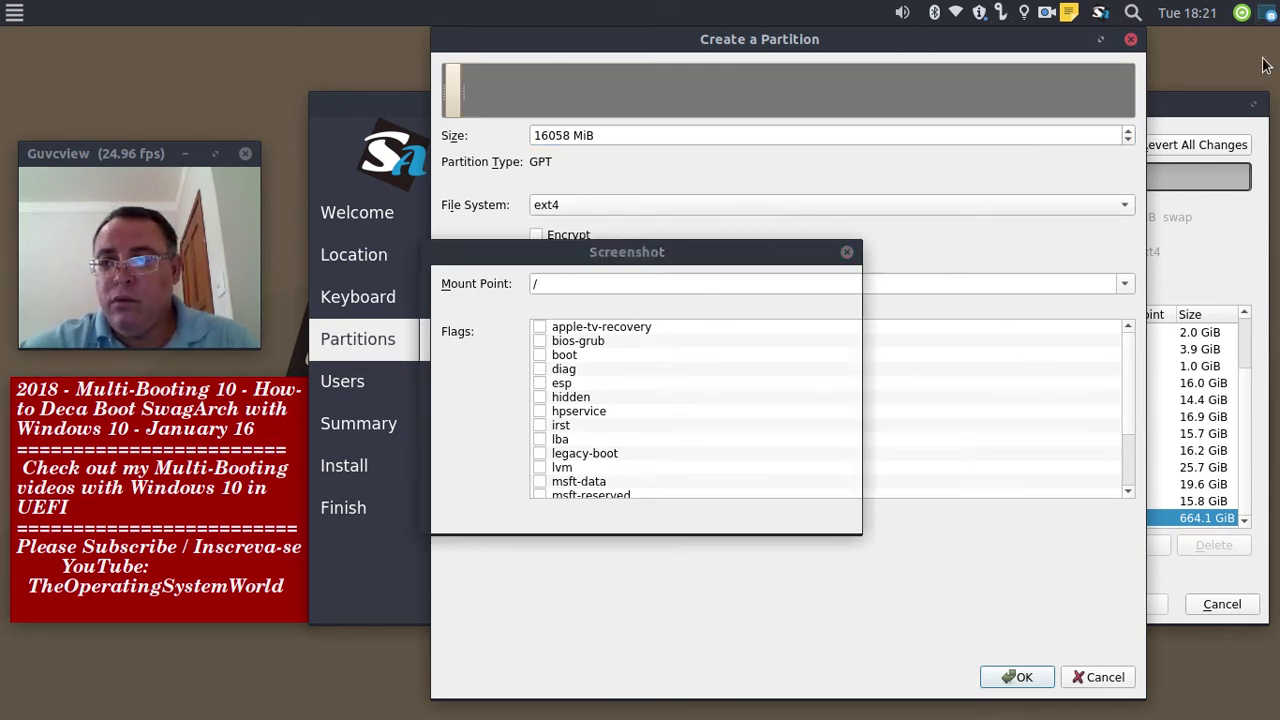
click(815, 518)
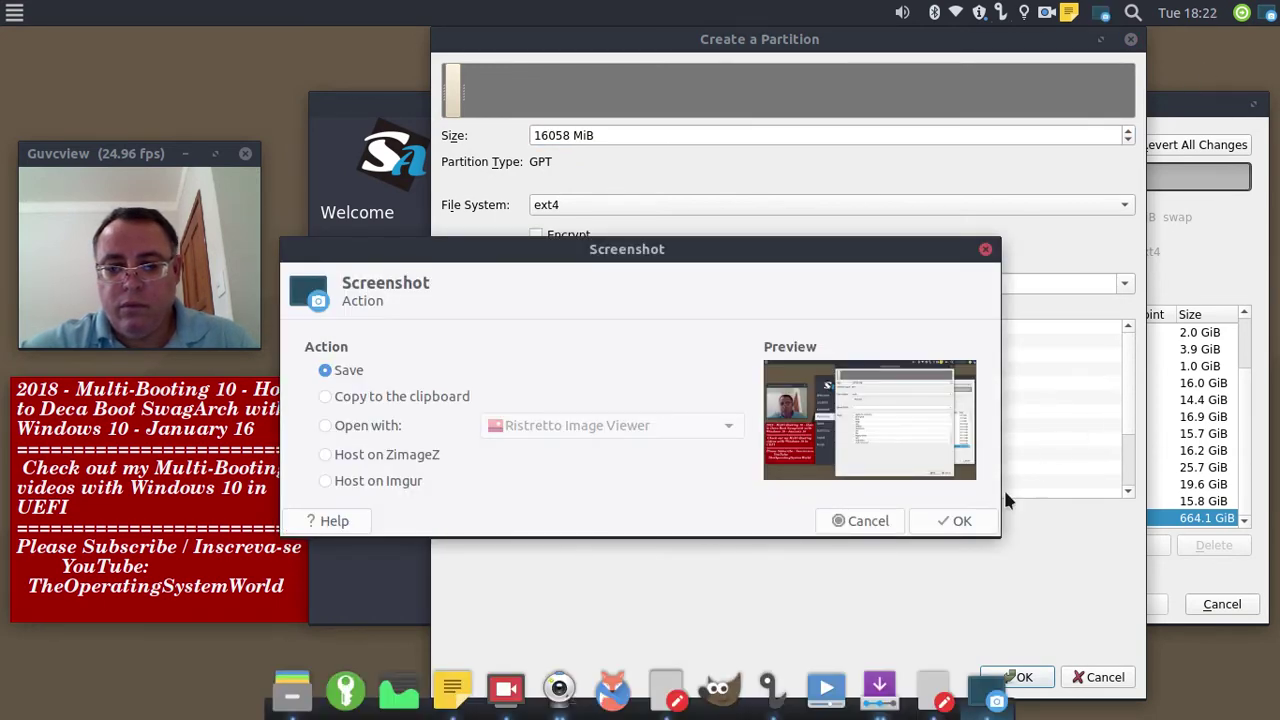
key(Return)
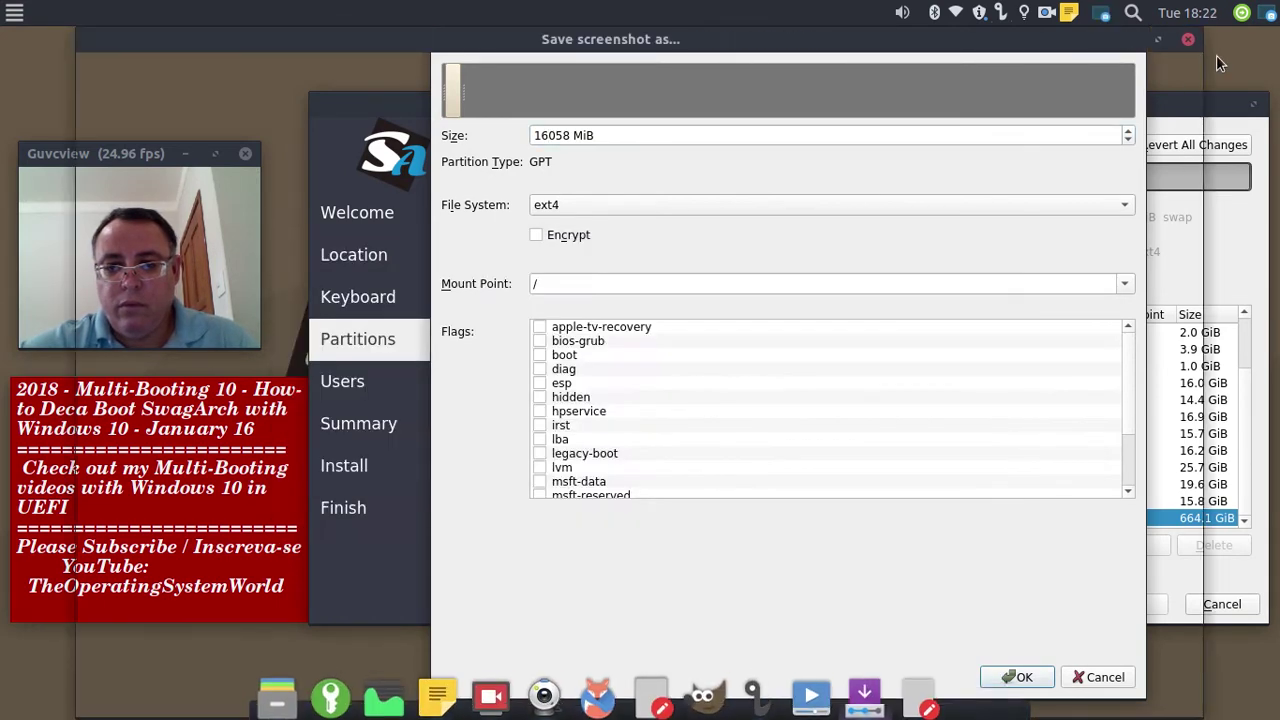
text(13)
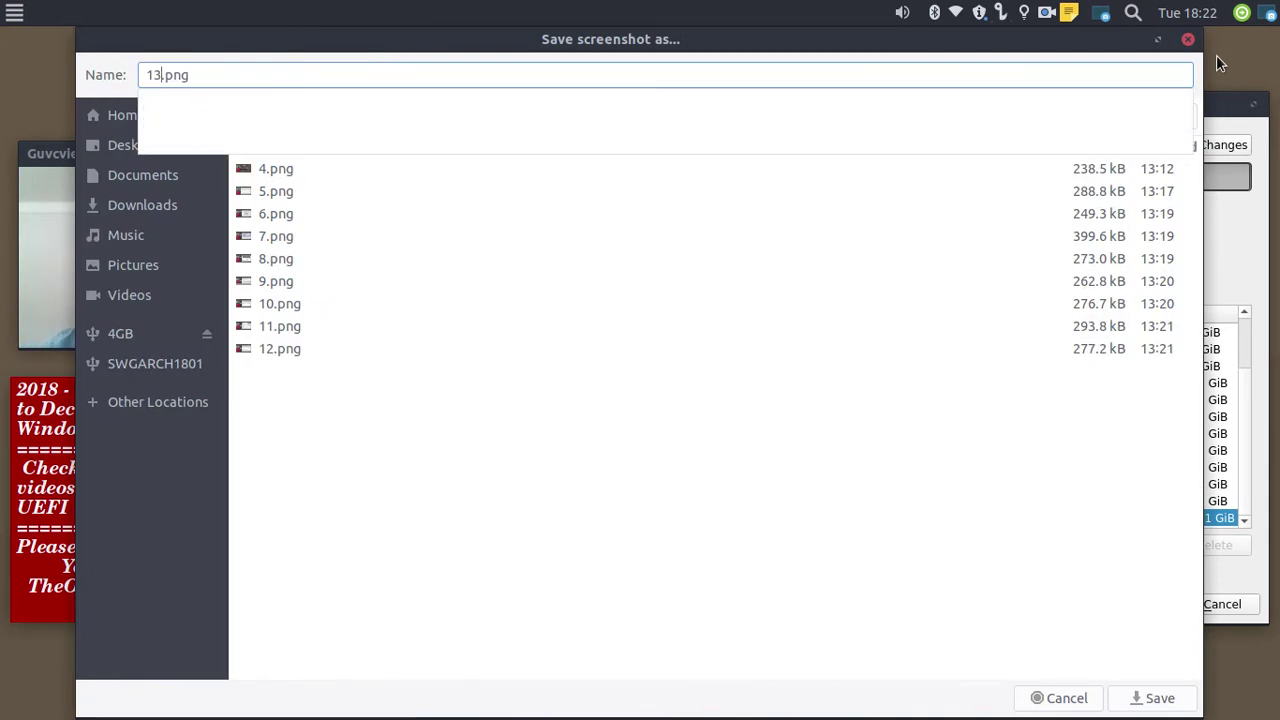
key(Return)
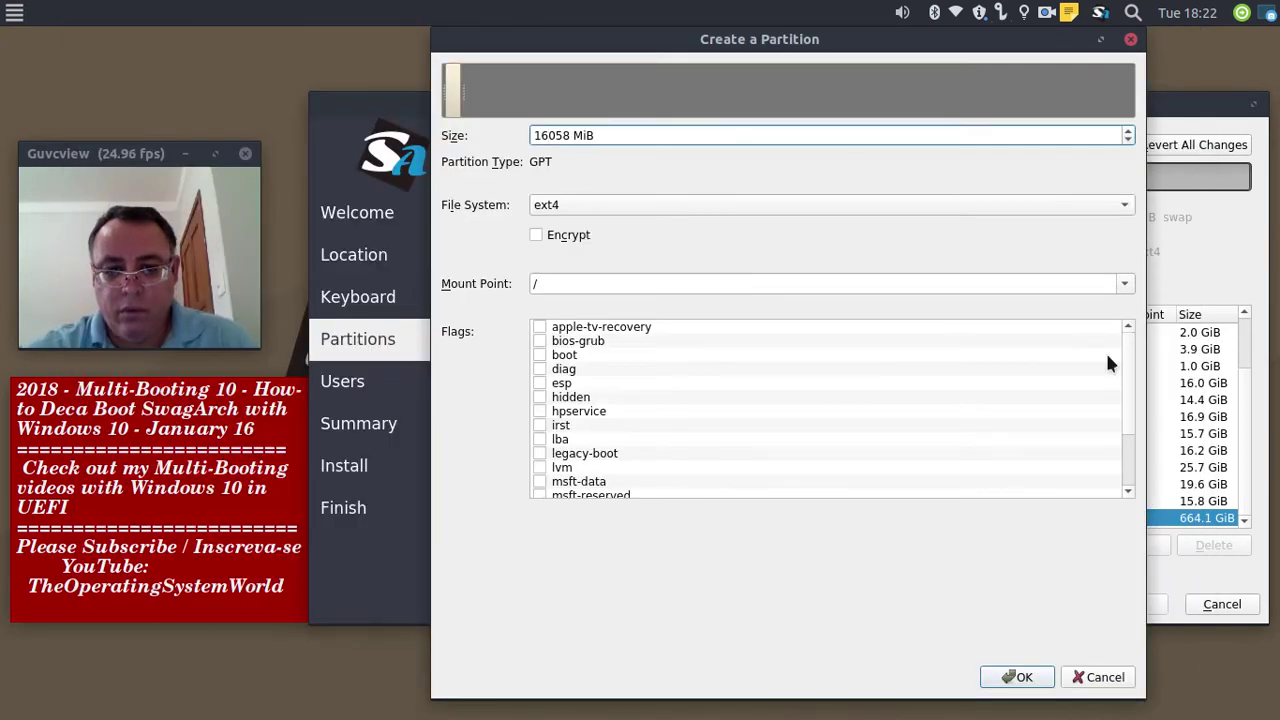
click(1018, 678)
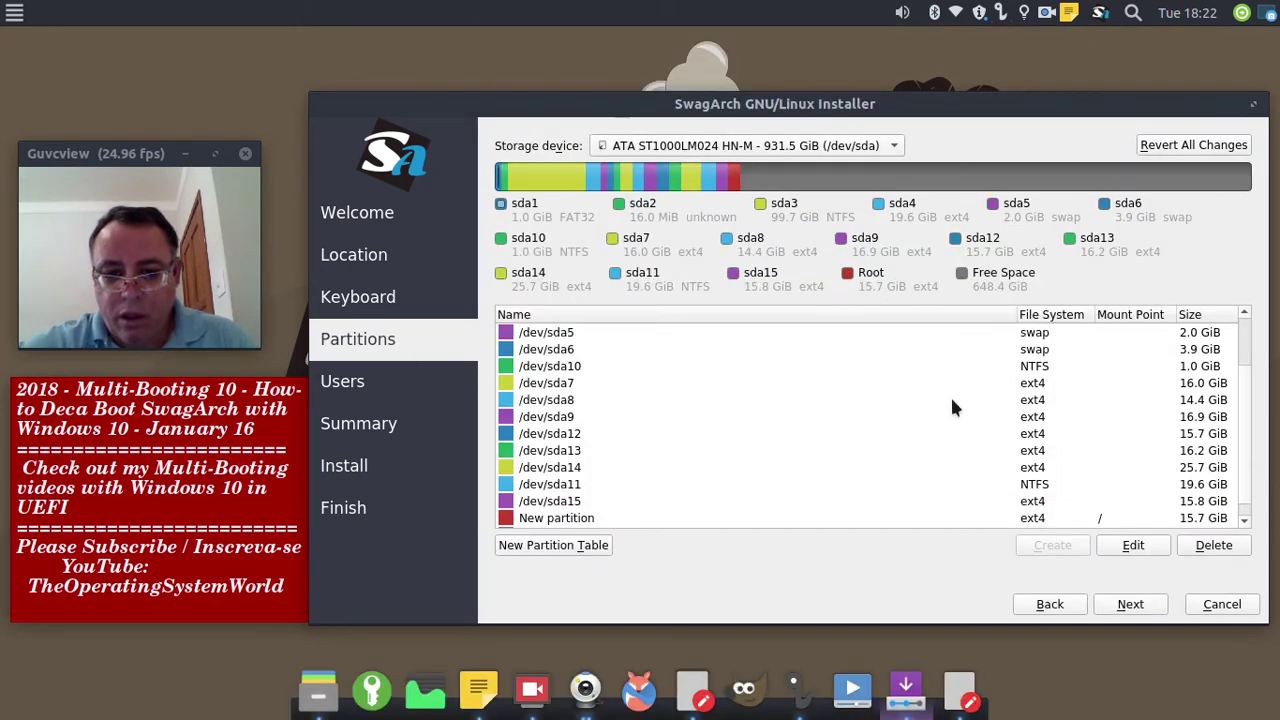
Step: Move the installer window up and enlarge its height so the whole partition list fits
scroll(952, 405, down, 1)
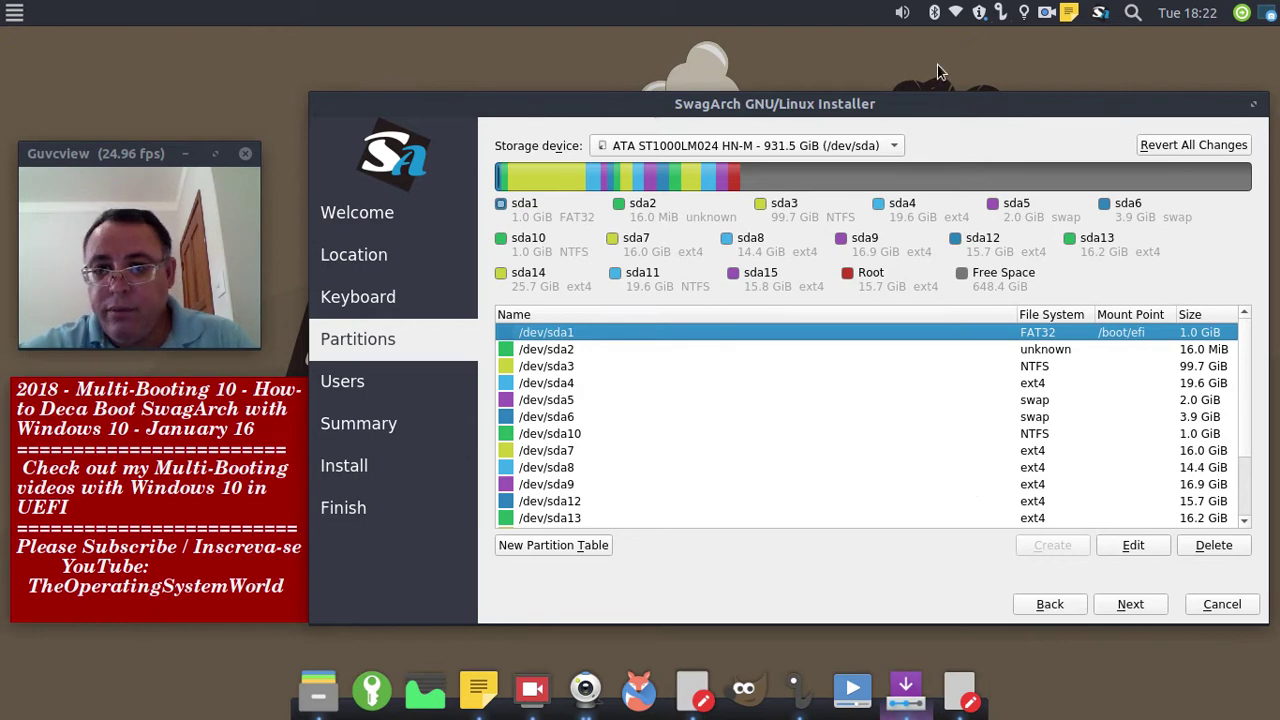
drag(911, 97, 911, 41)
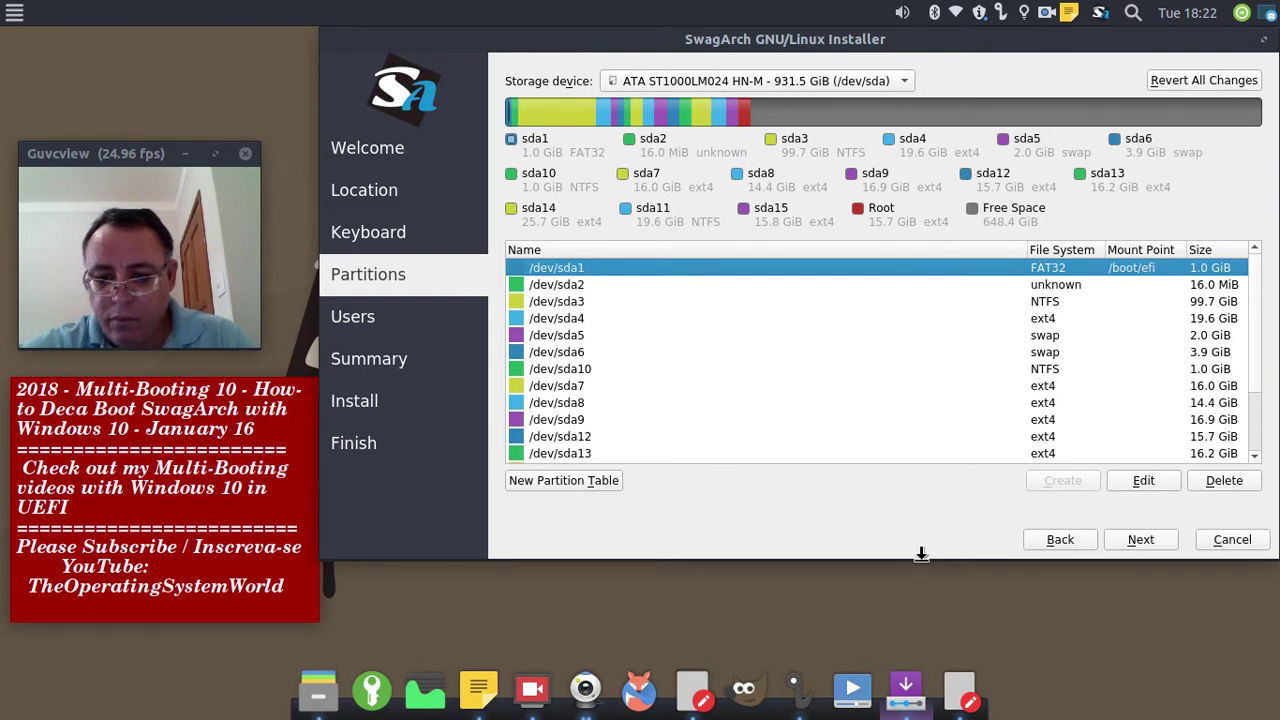
drag(921, 556, 936, 643)
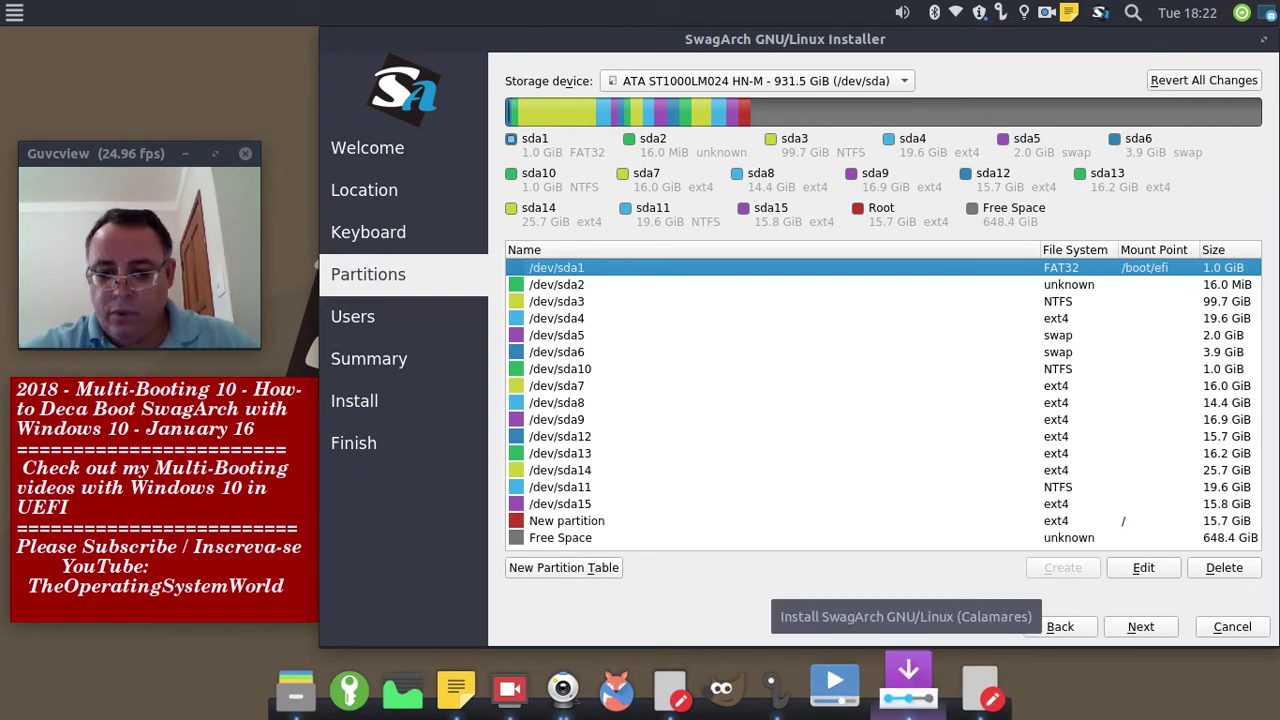
Step: Save a full-screen screenshot of the complete partition list as 14.png
click(1267, 8)
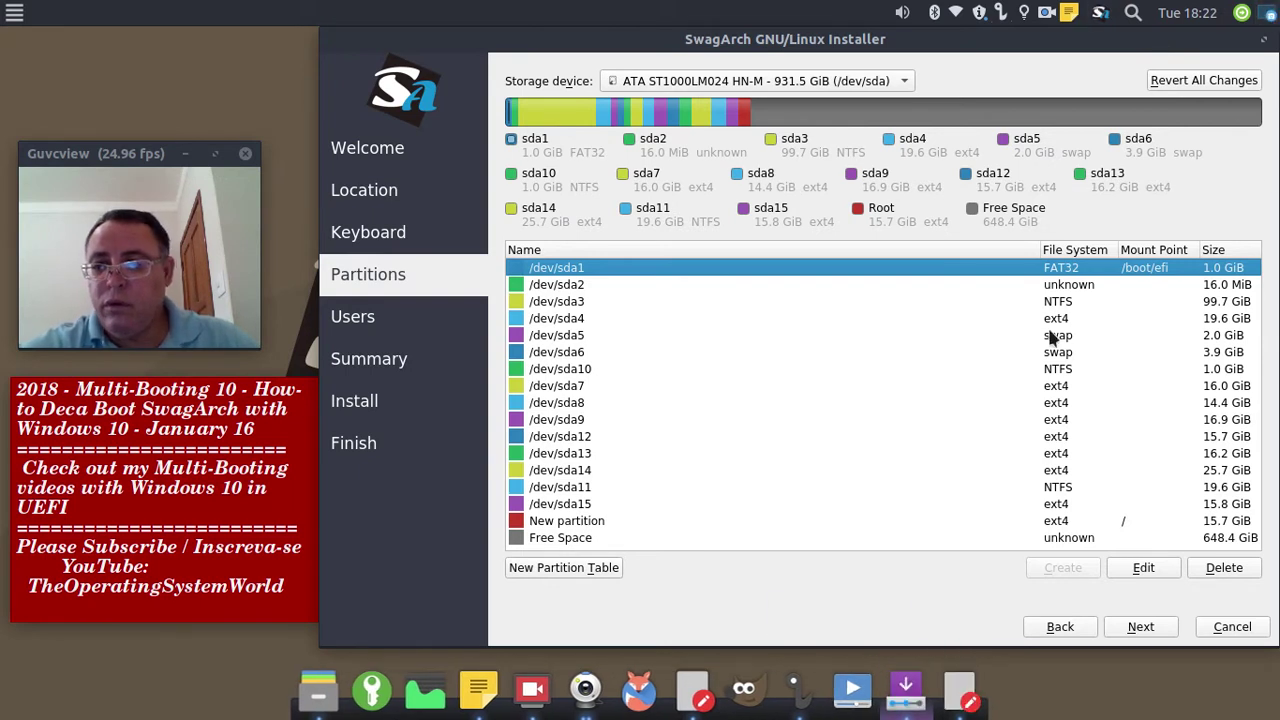
click(800, 518)
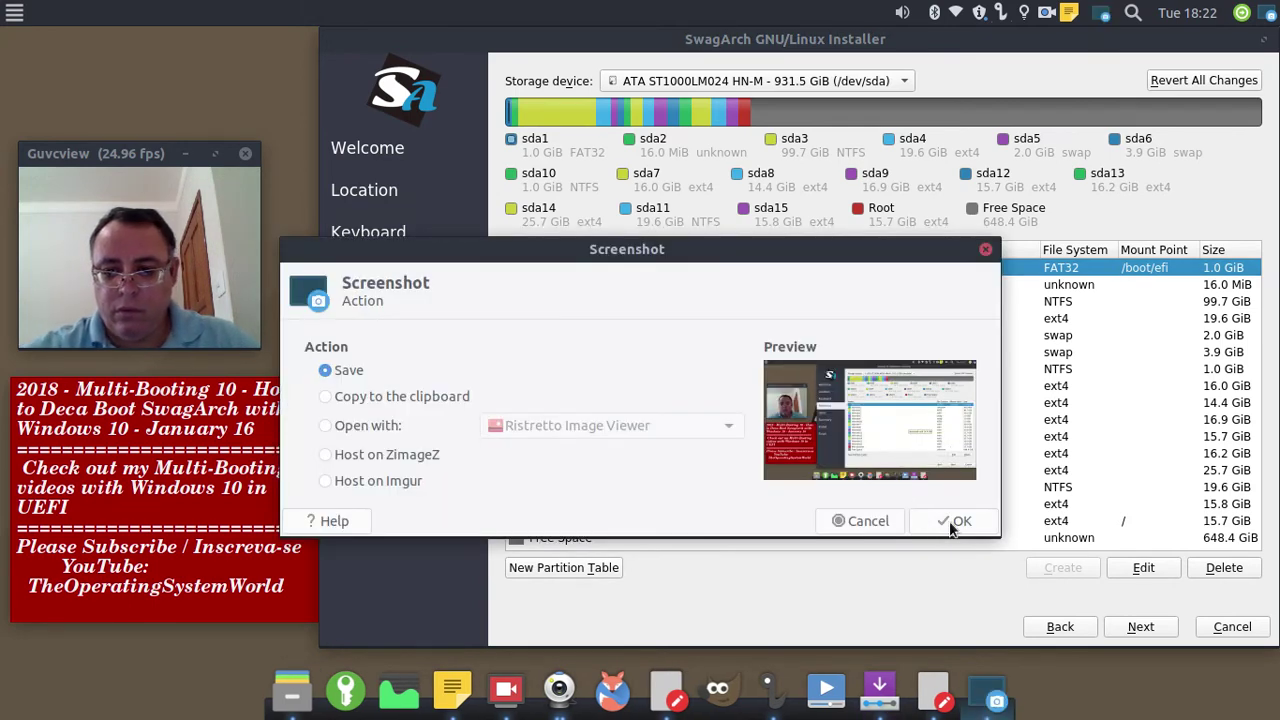
click(960, 522)
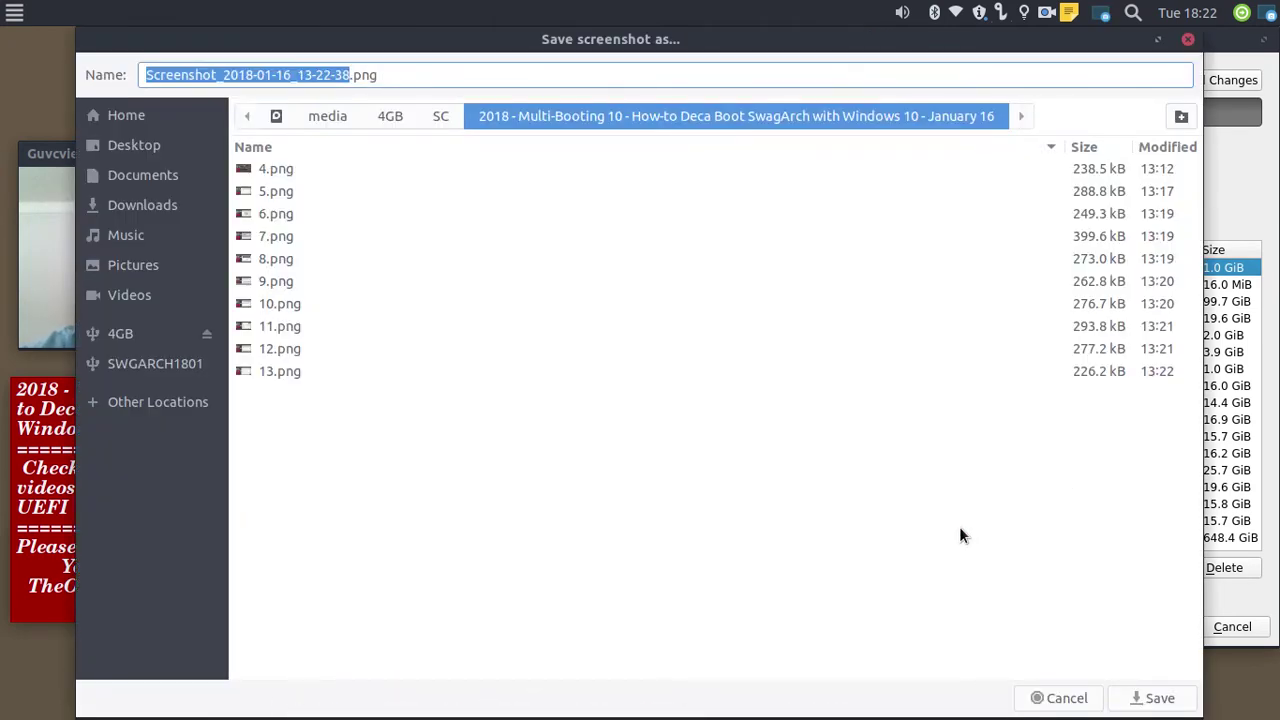
text(14)
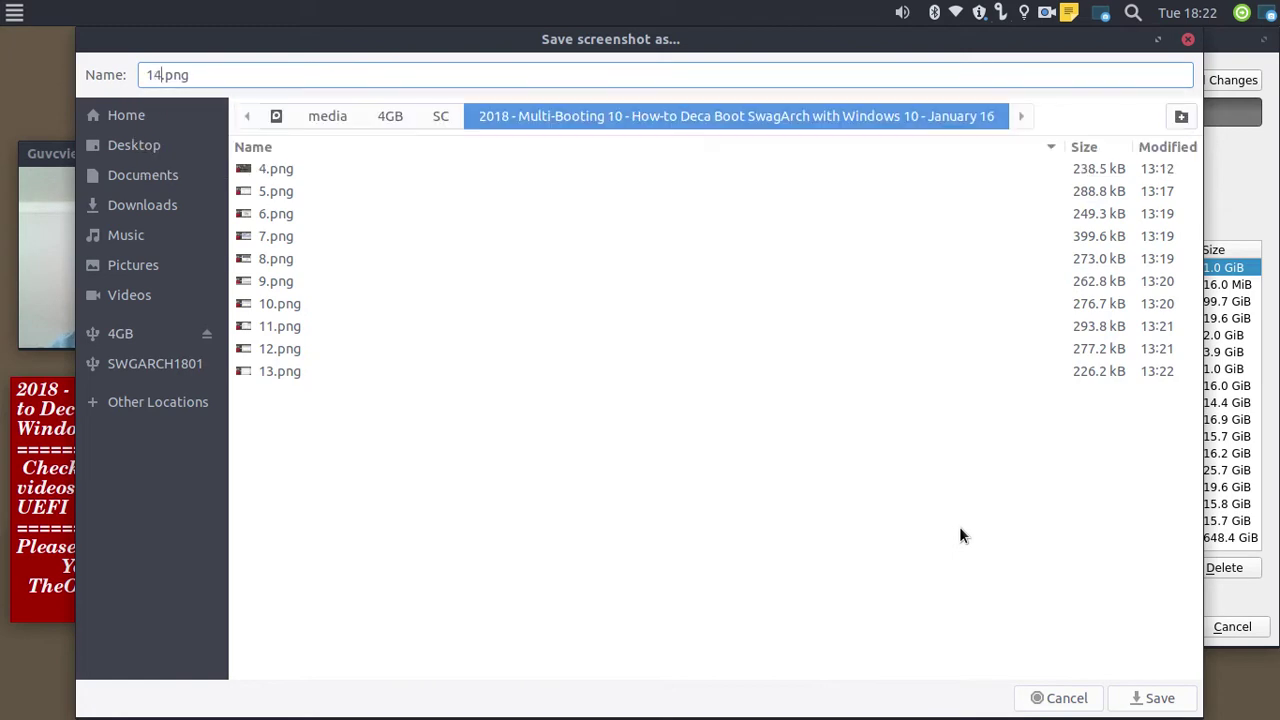
key(Return)
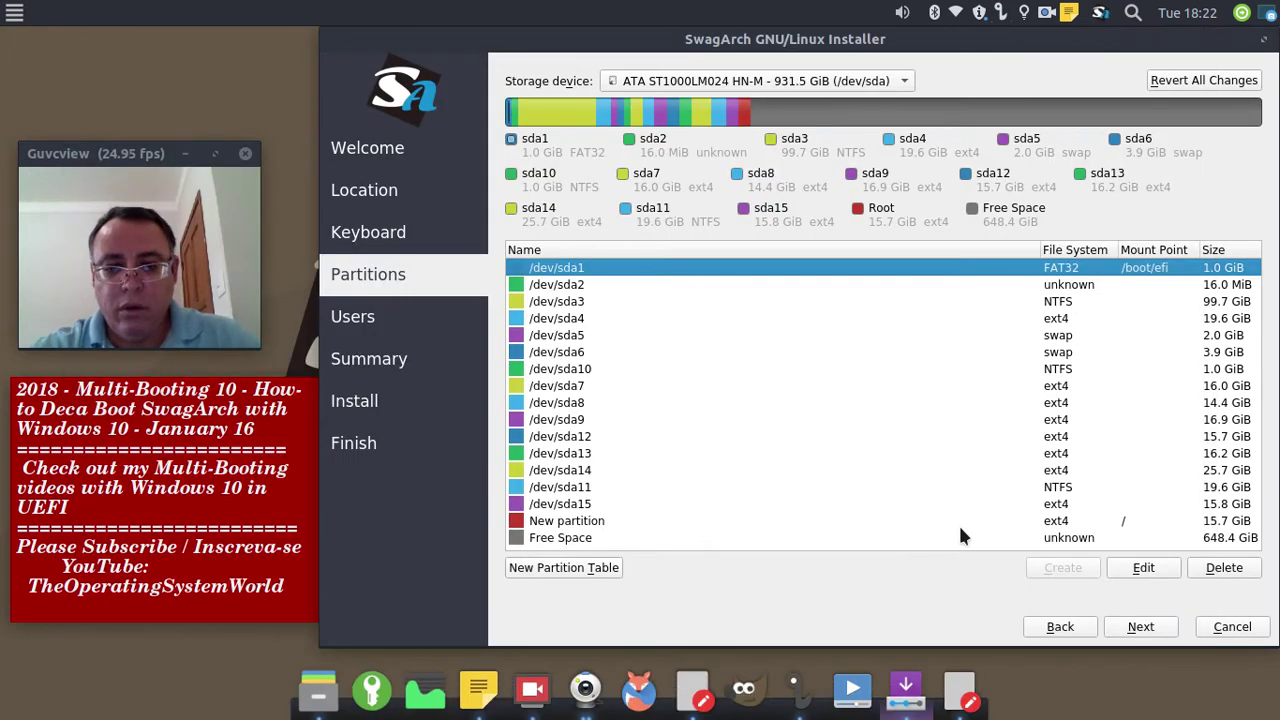
Step: Select the new root partition in the list and save a full-screen screenshot as 15.png
click(580, 521)
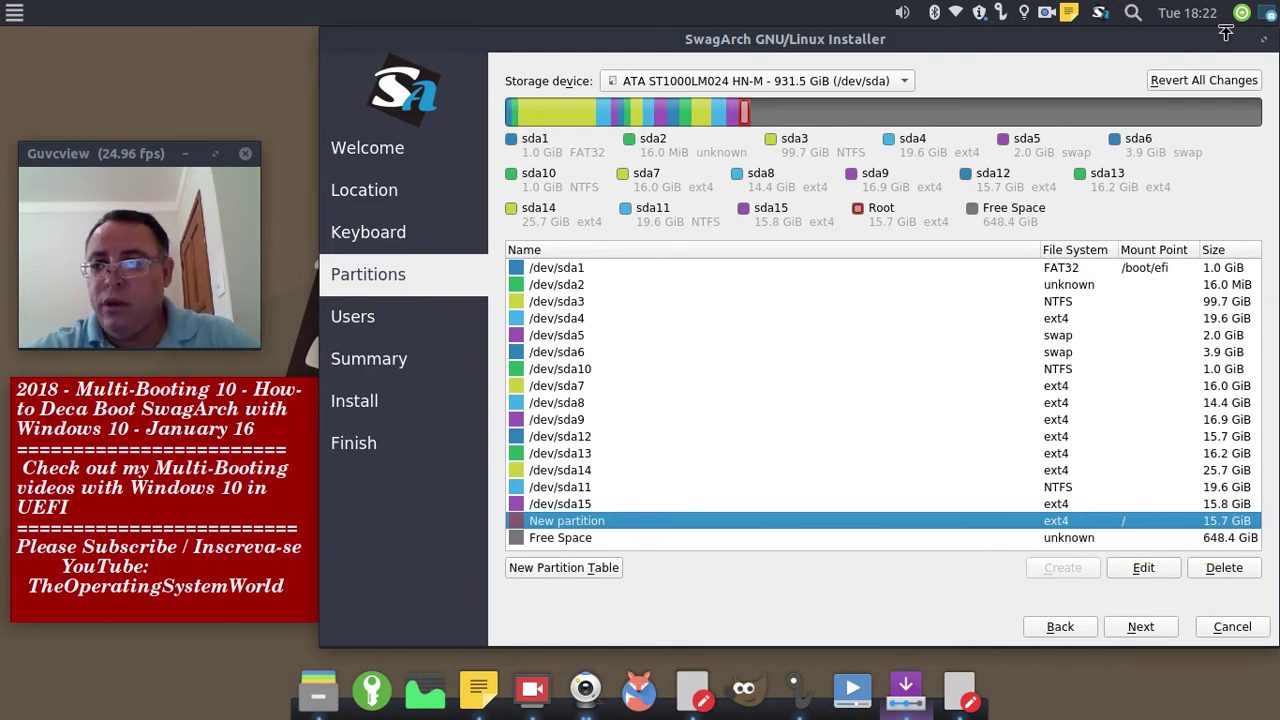
key(Print)
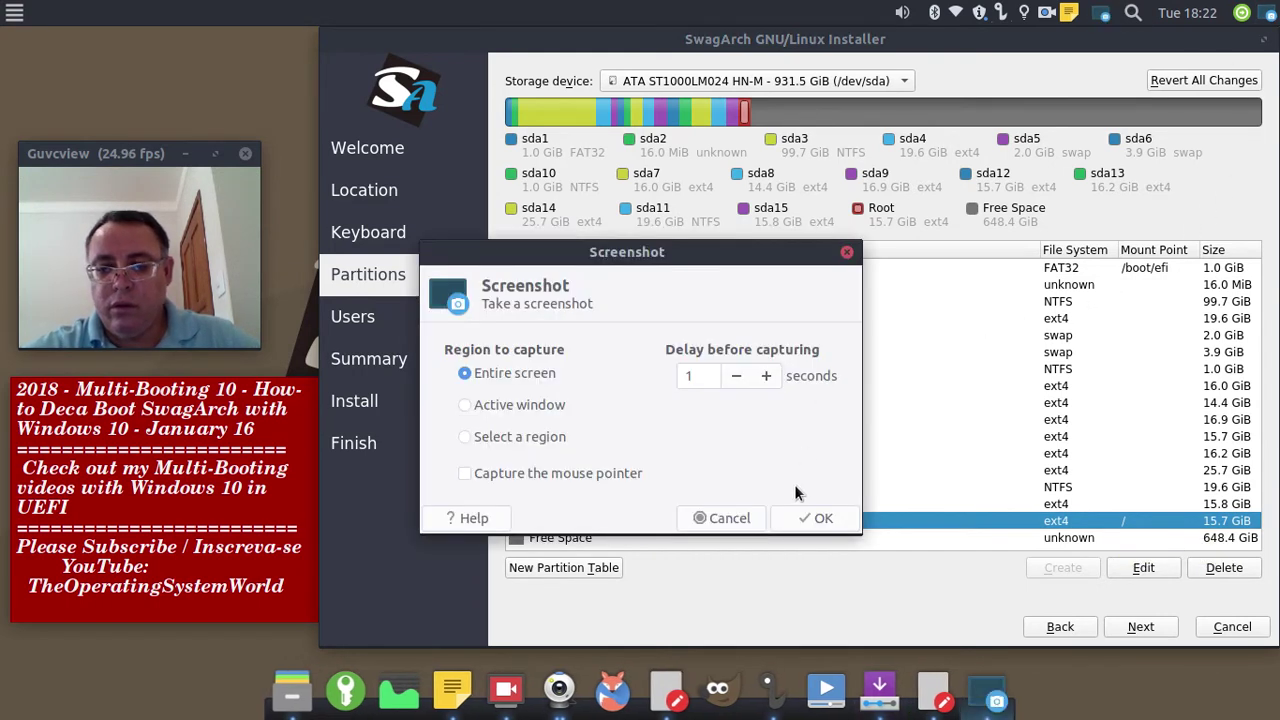
click(813, 521)
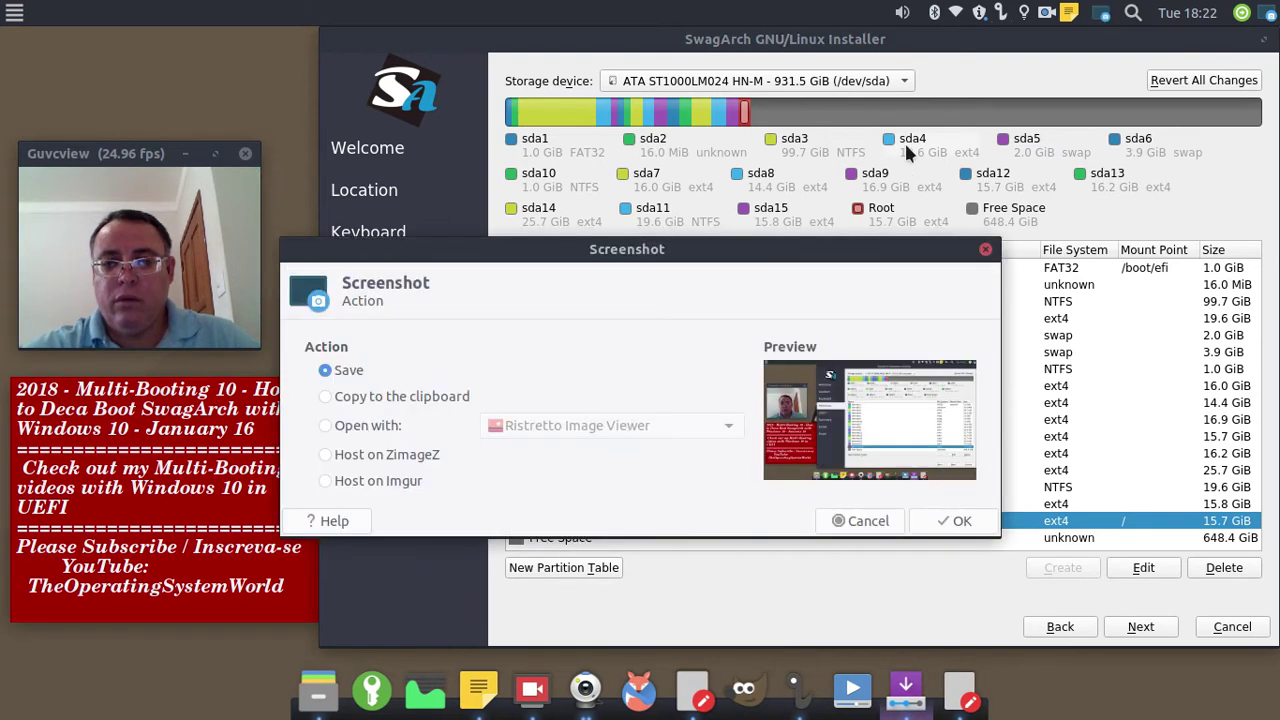
click(955, 521)
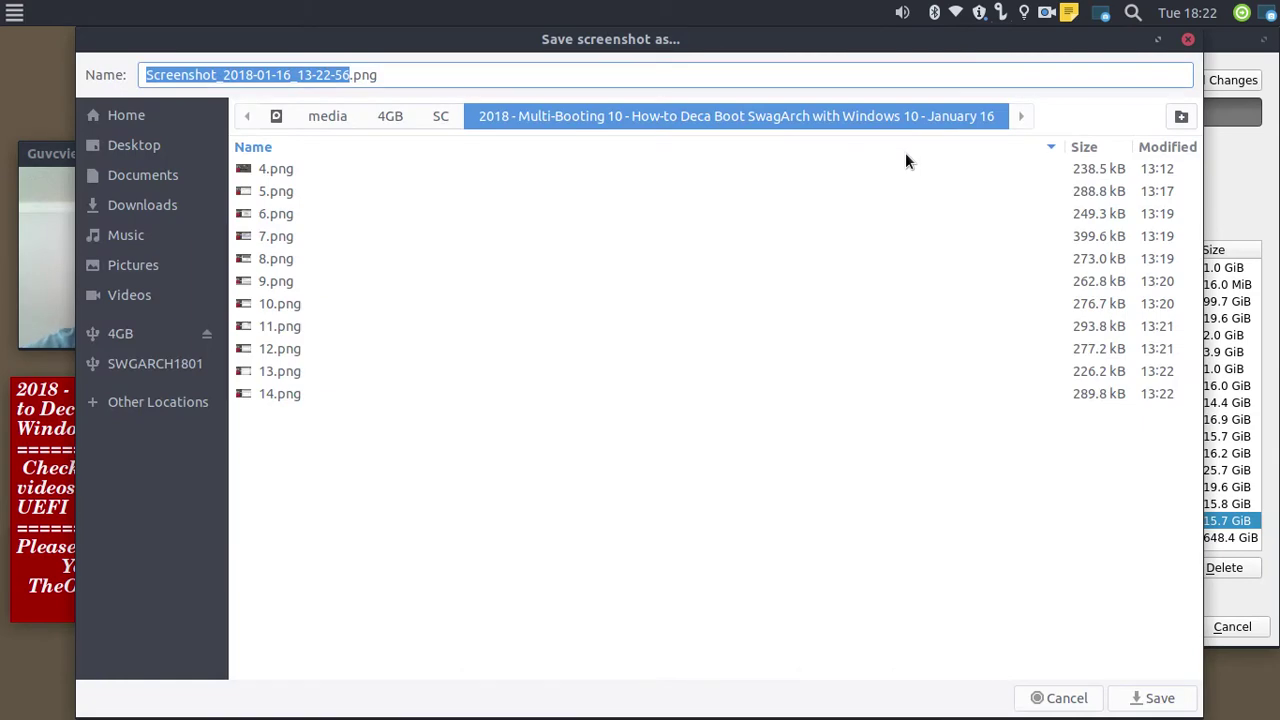
text(15)
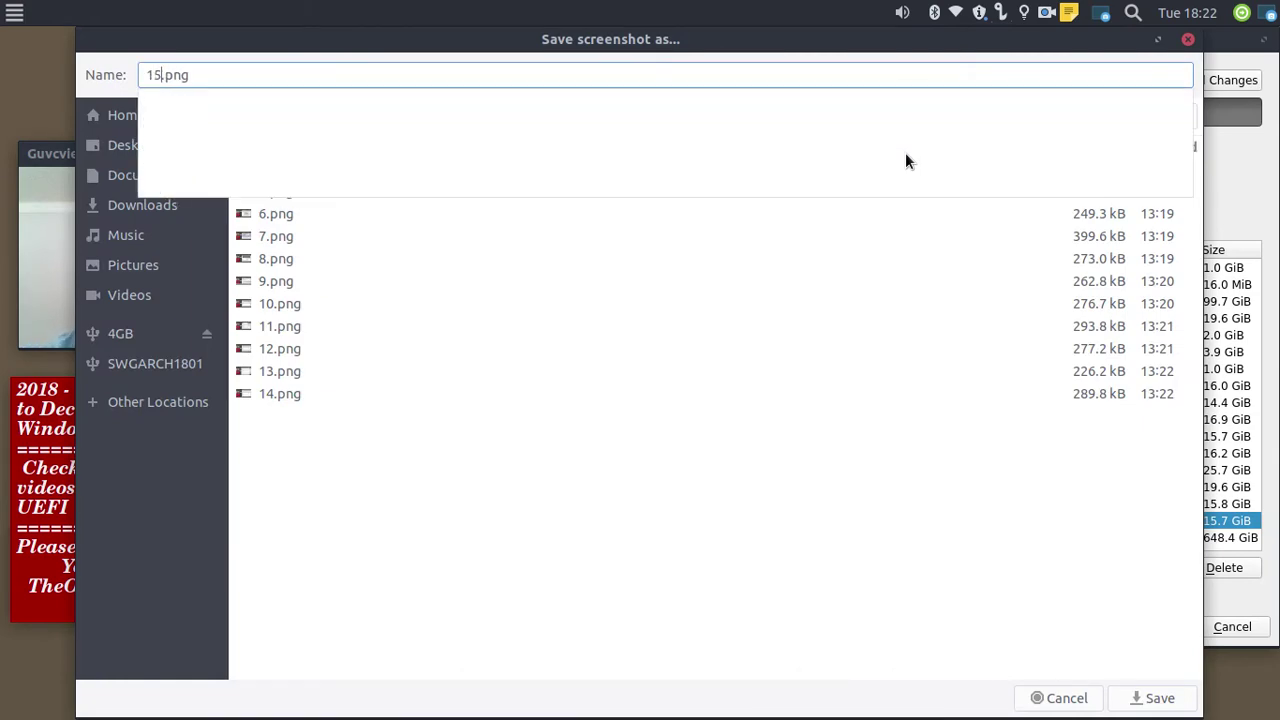
key(Return)
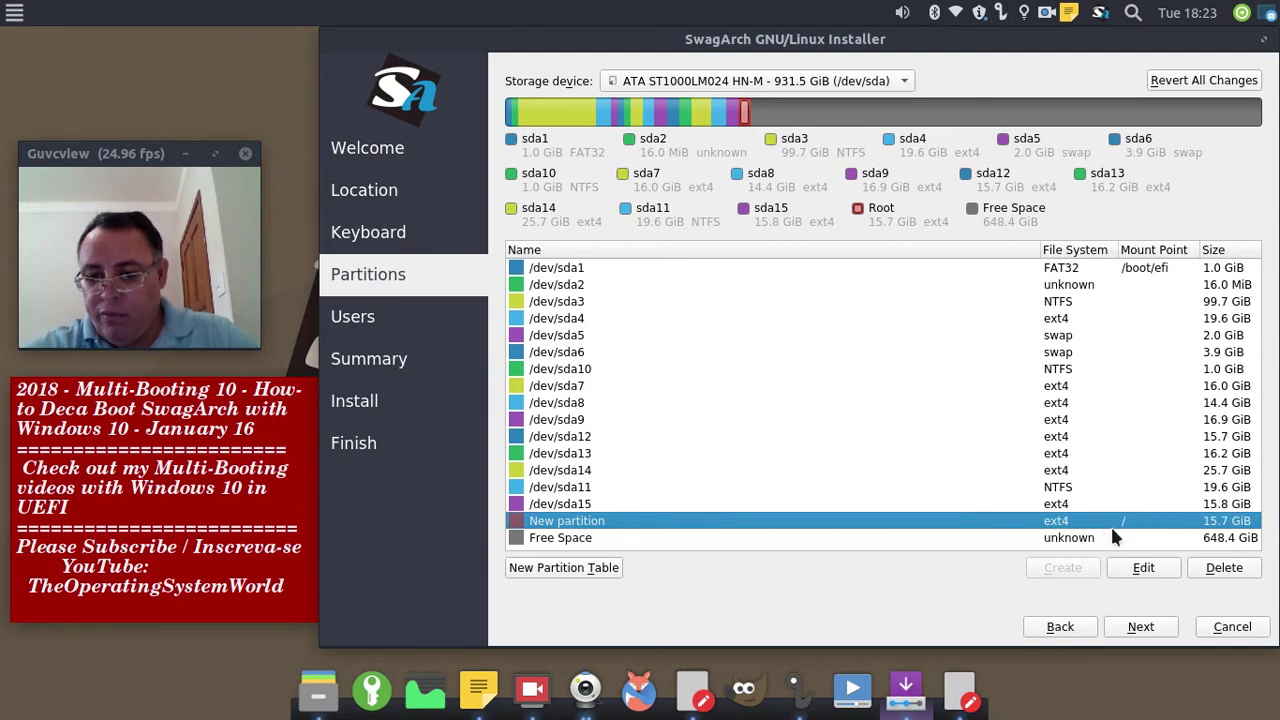
Step: Accept the partition layout to reach the user account page, and pause the screen recording there
click(1145, 632)
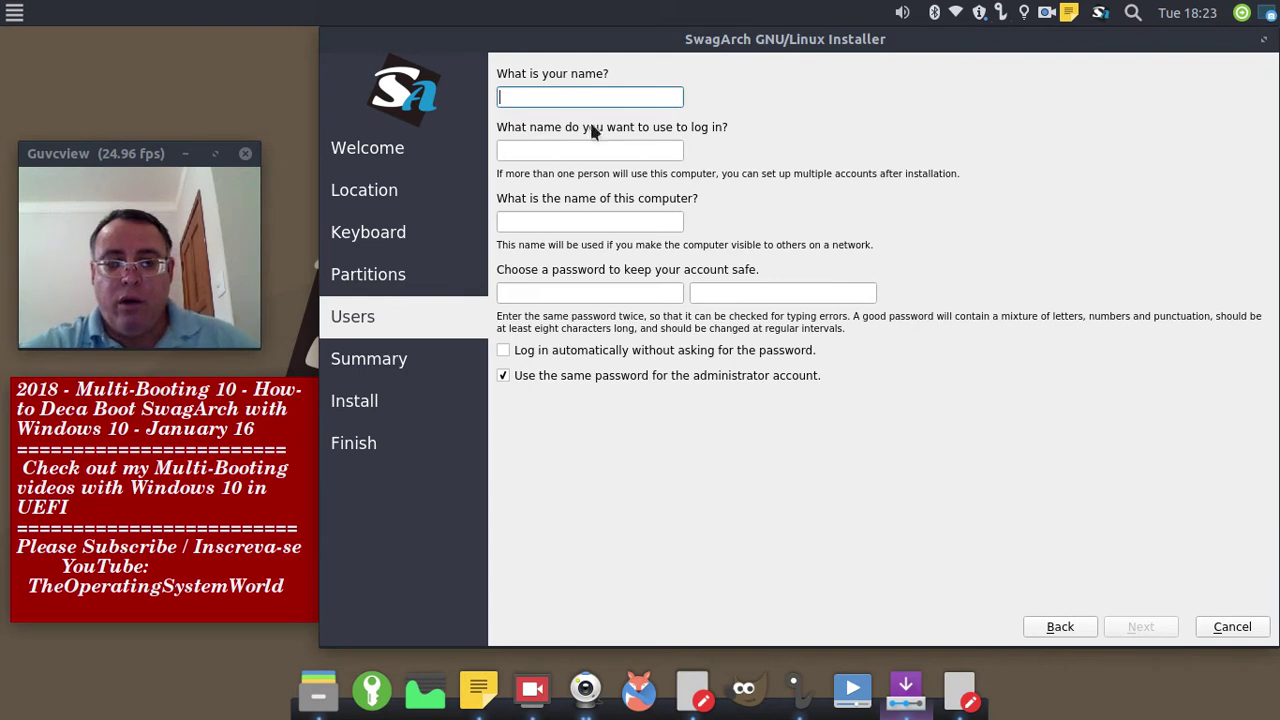
click(533, 149)
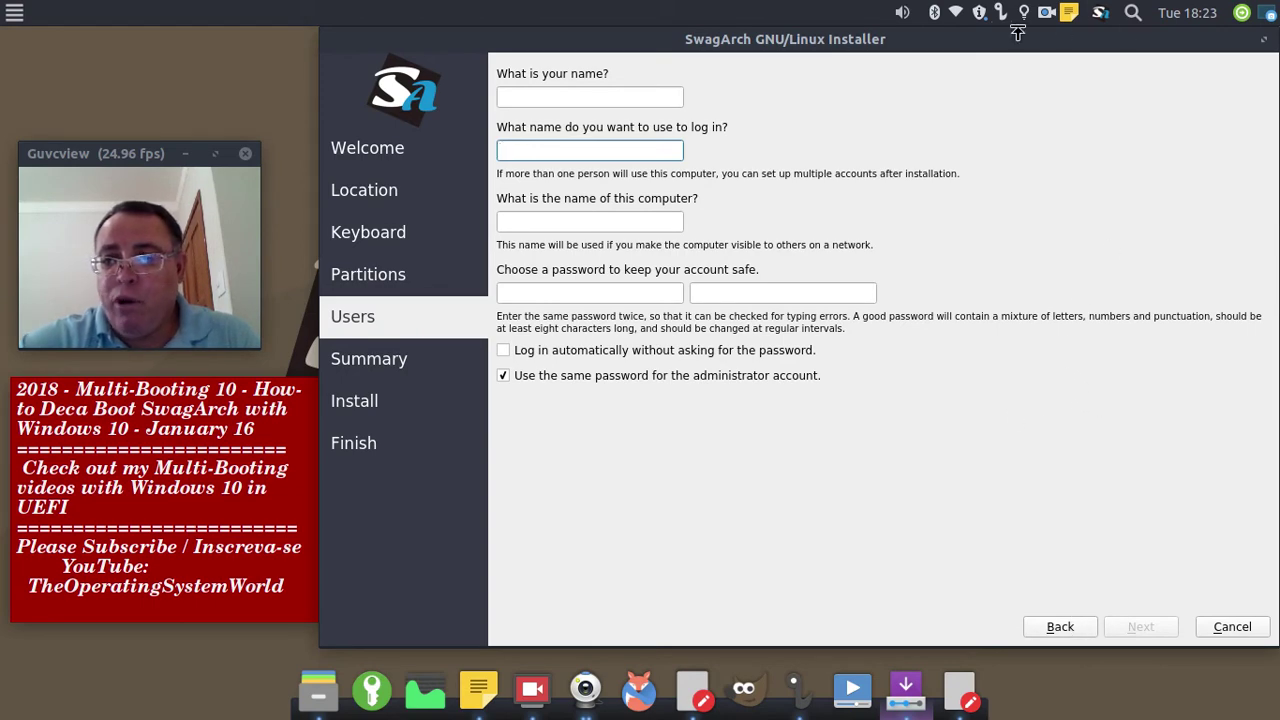
click(1047, 14)
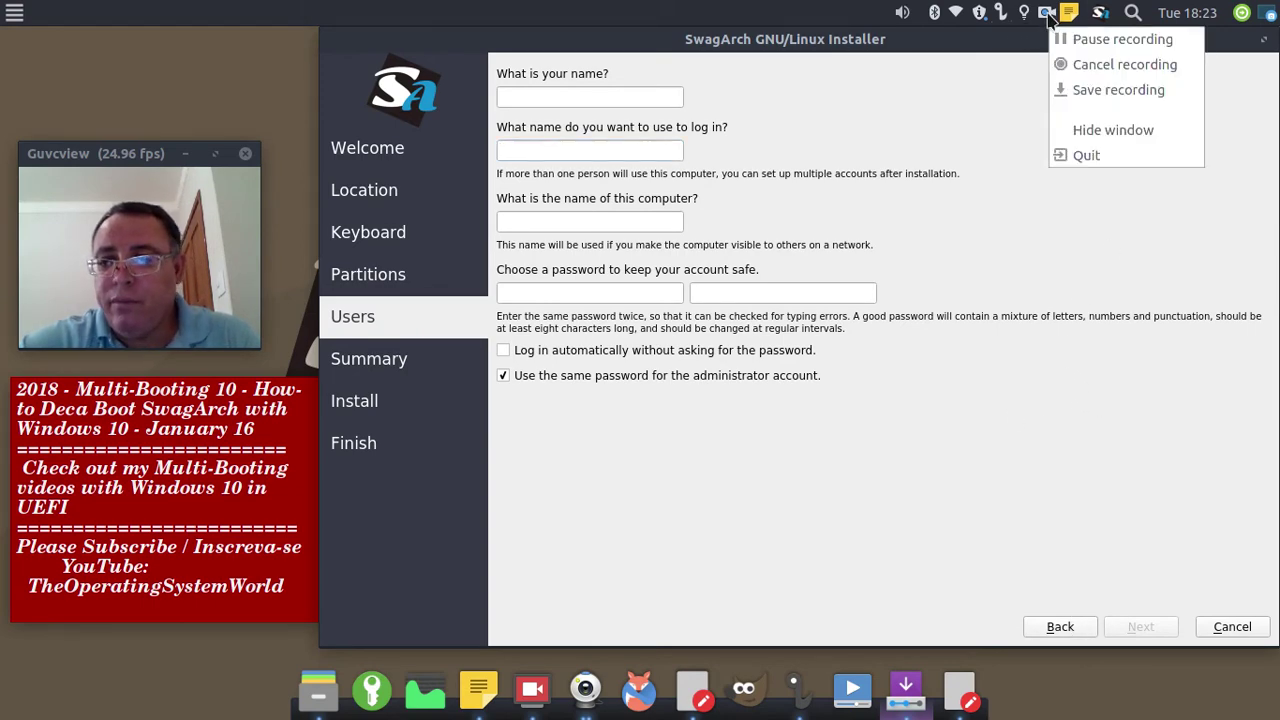
click(1090, 39)
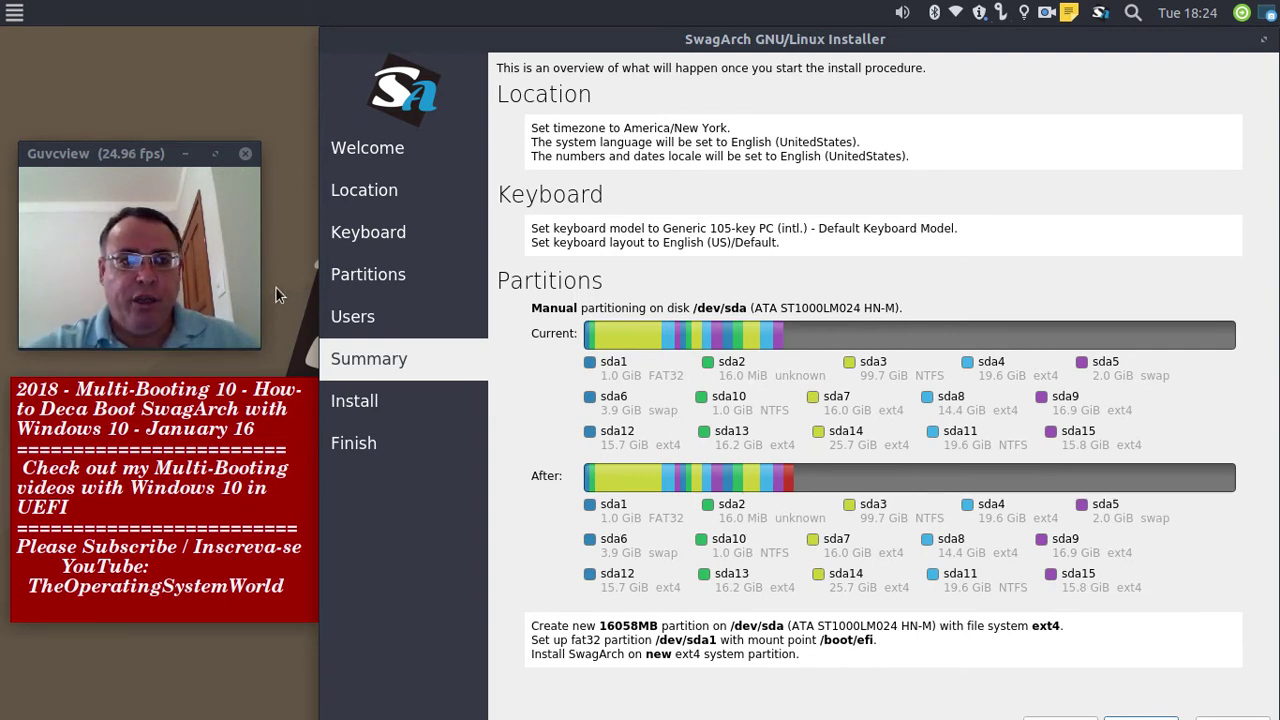
Step: Save a full-screen screenshot of the installation summary as 16.png, reversing the name sort order of the folder's file list
click(1264, 14)
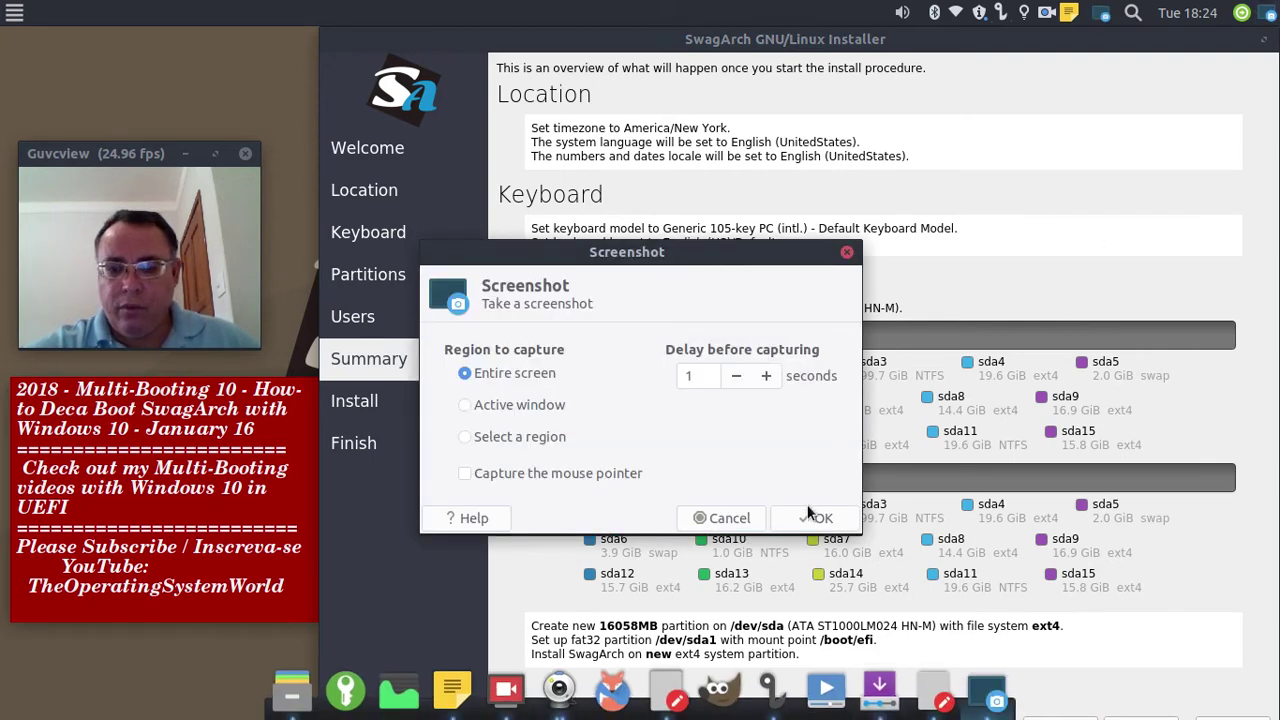
click(810, 514)
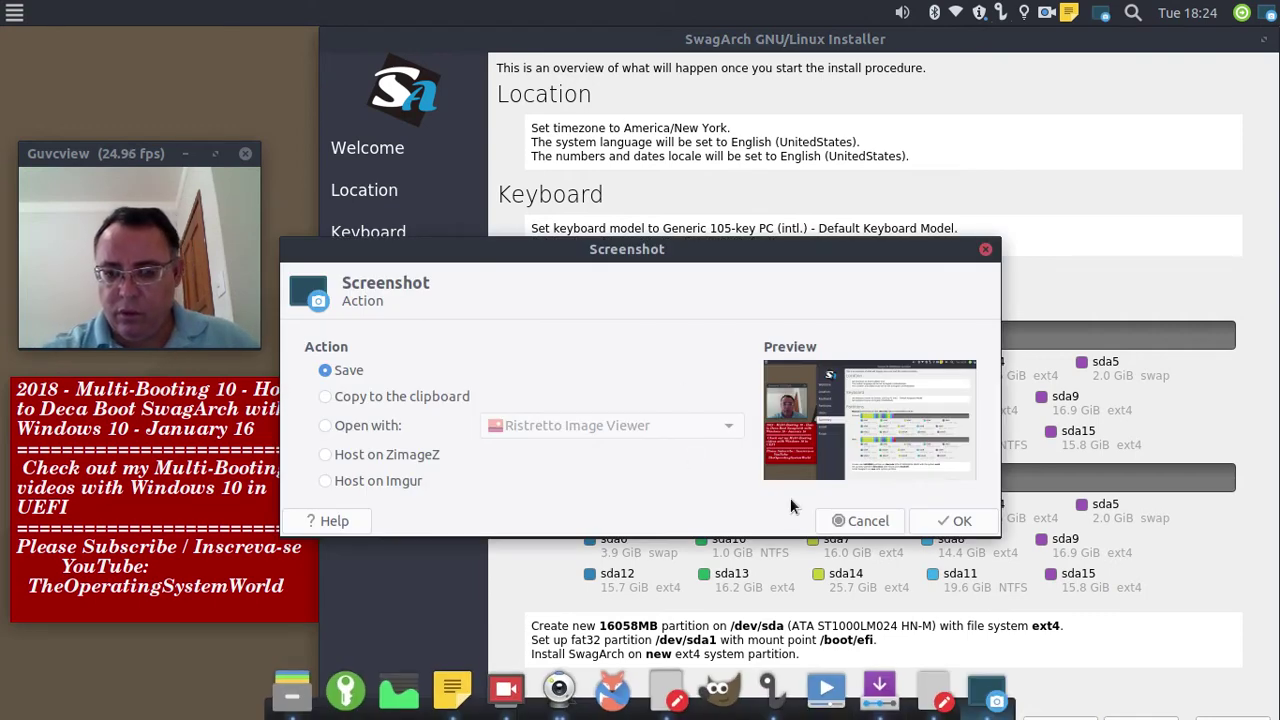
click(975, 521)
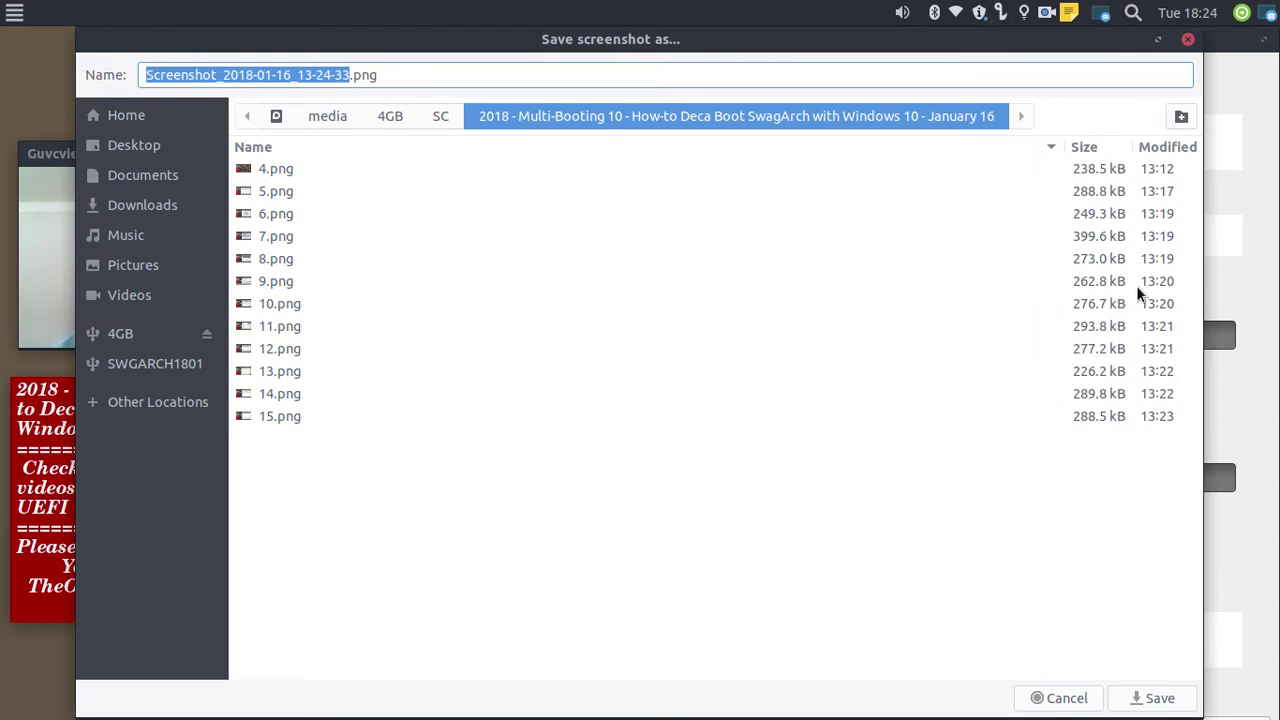
text(16)
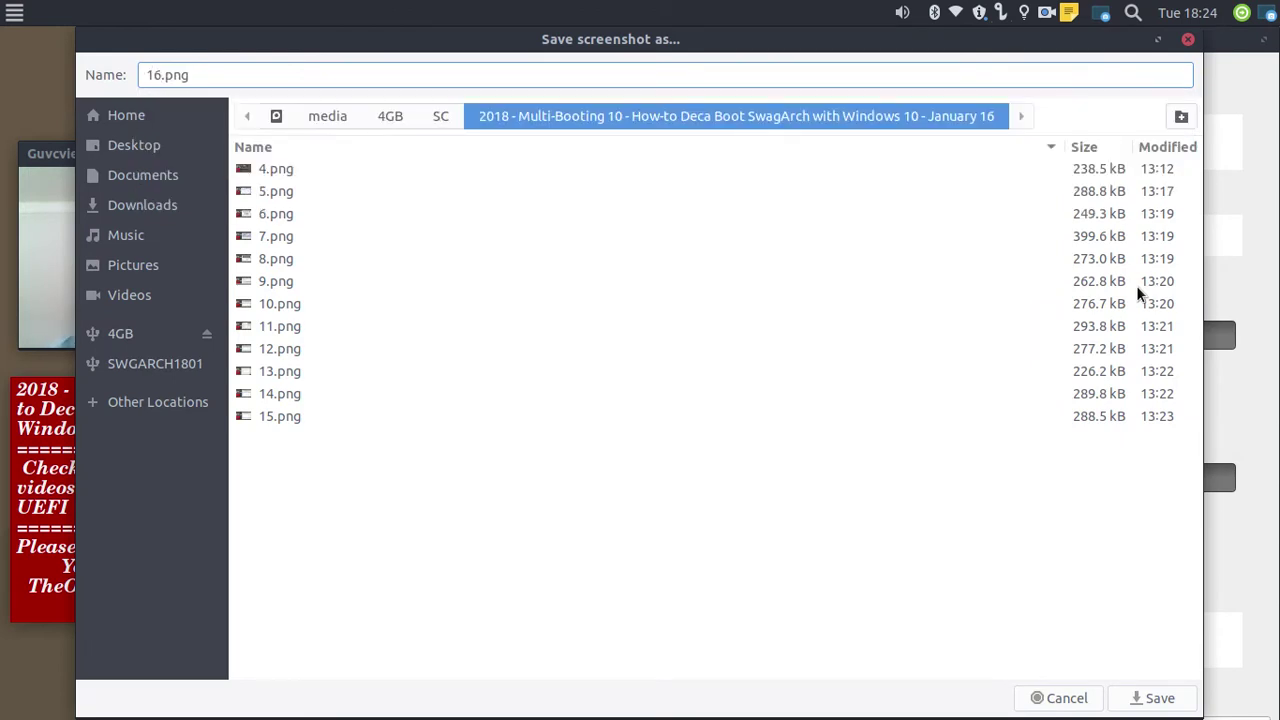
click(260, 148)
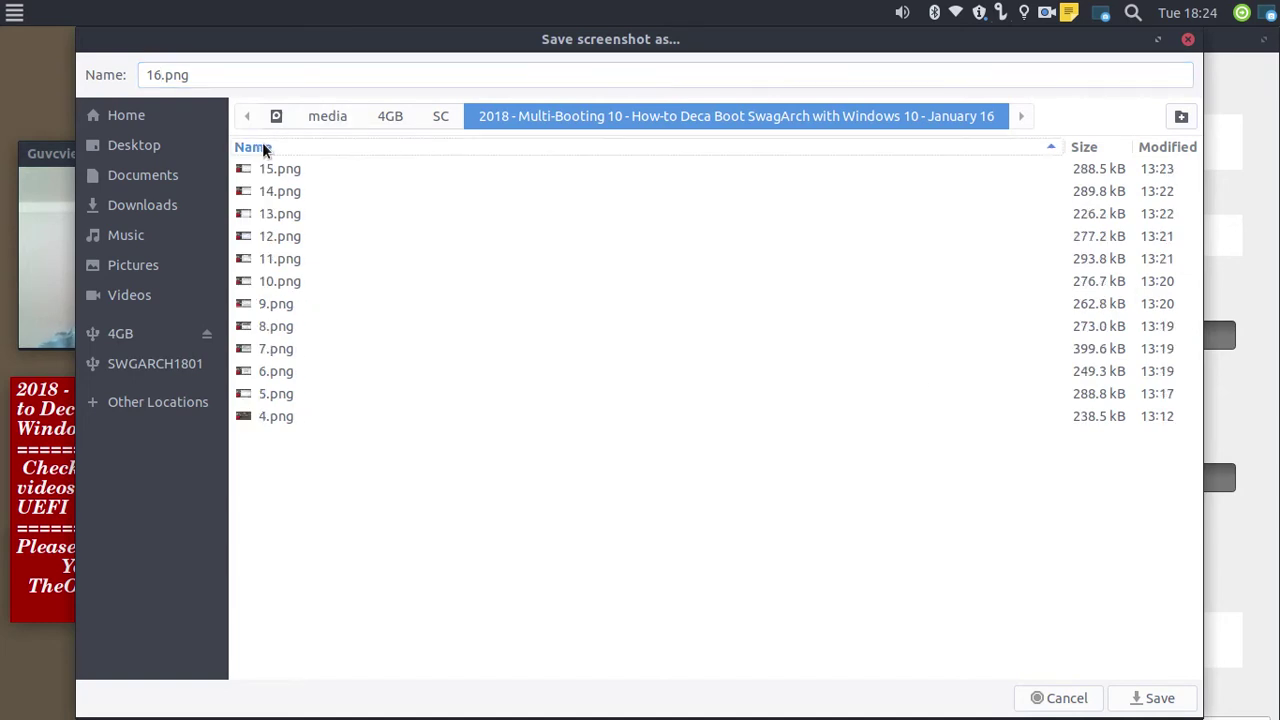
click(1155, 698)
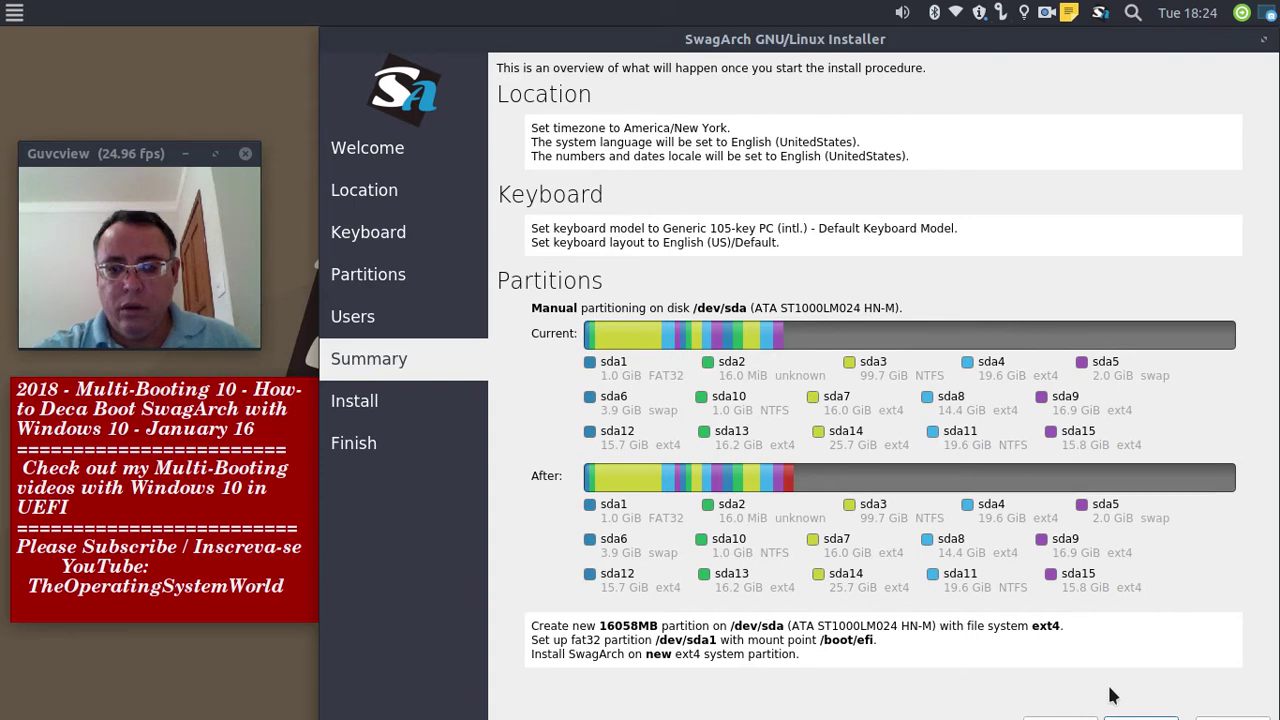
Step: Maximize the installer window and save a full-screen screenshot of the complete summary as 17.png
click(1263, 39)
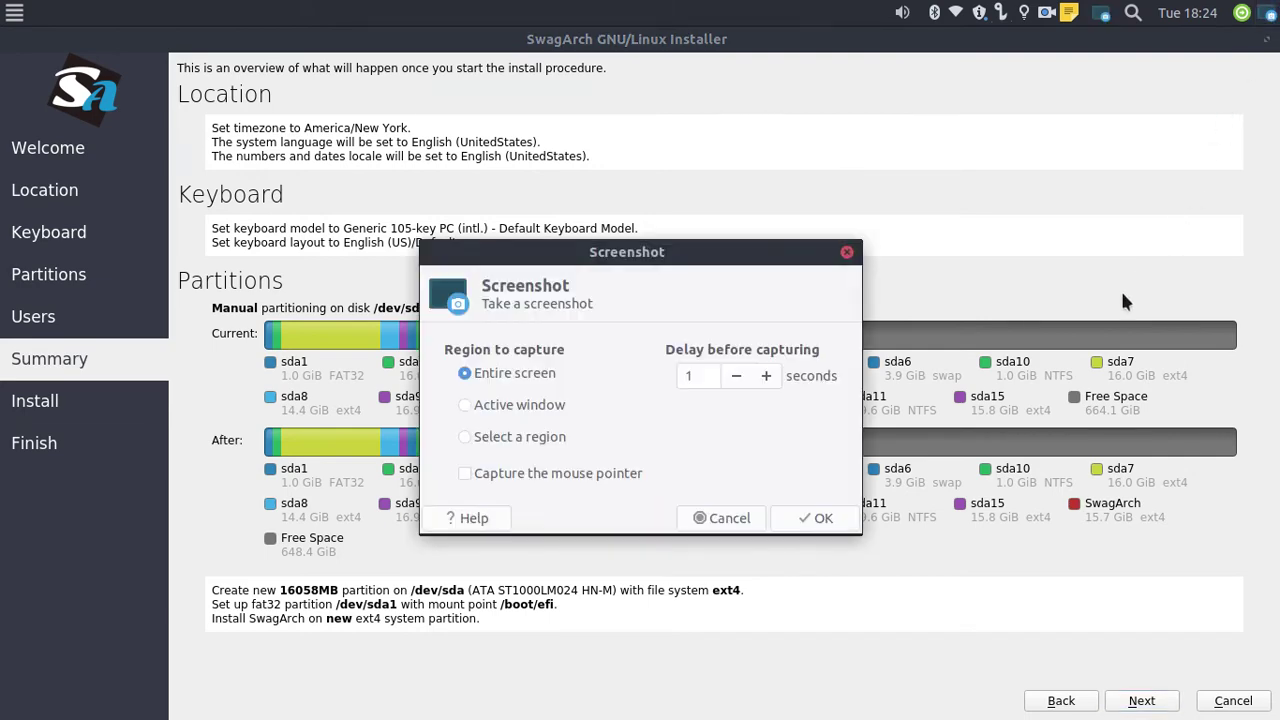
key(Print)
click(818, 518)
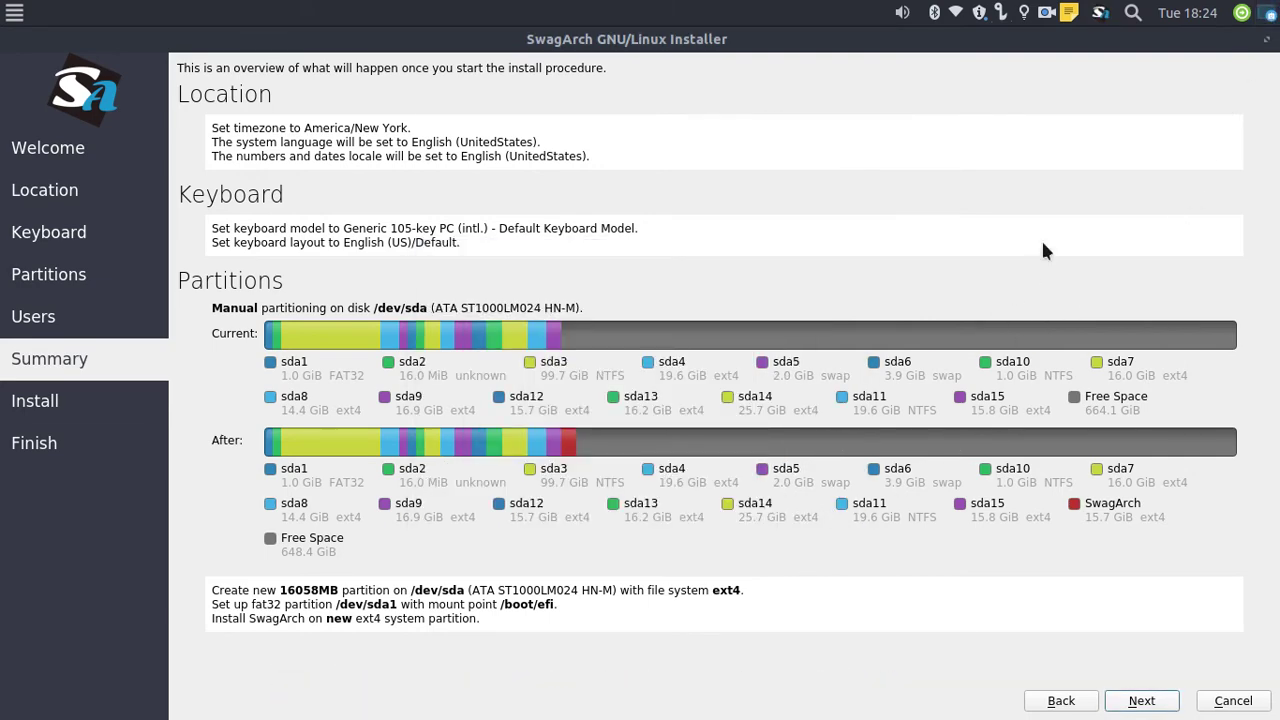
key(Print)
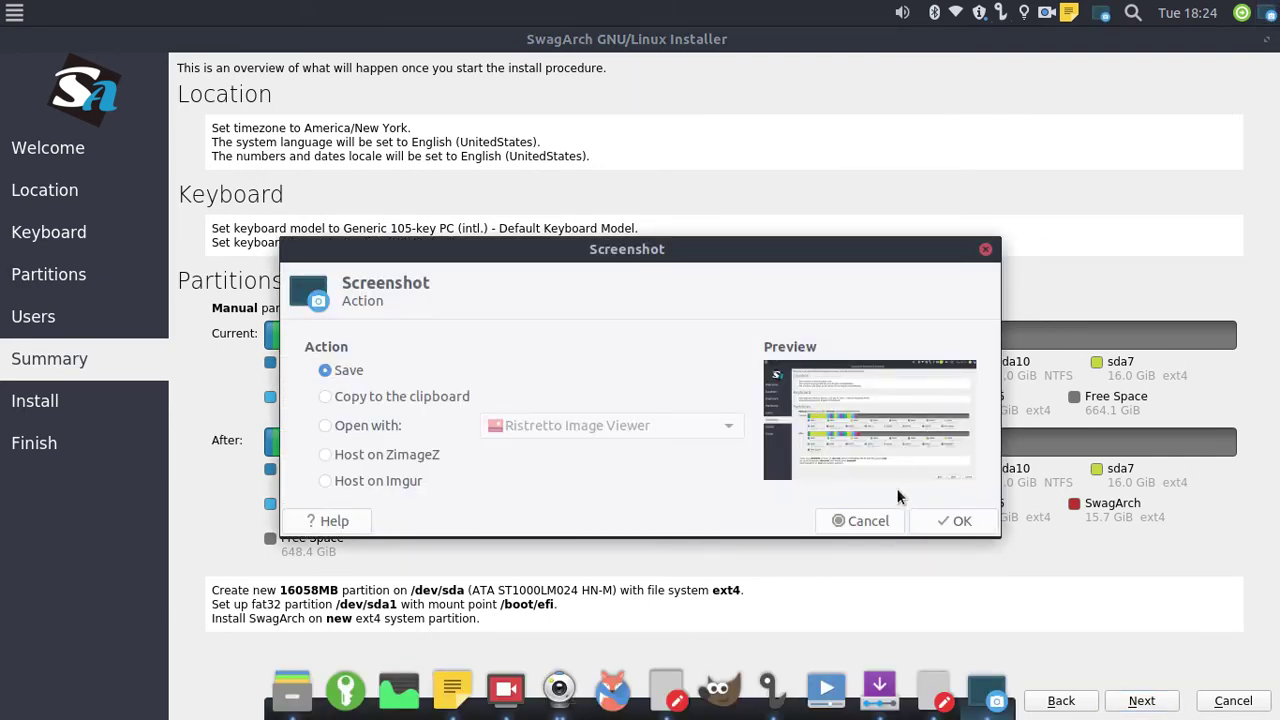
click(960, 522)
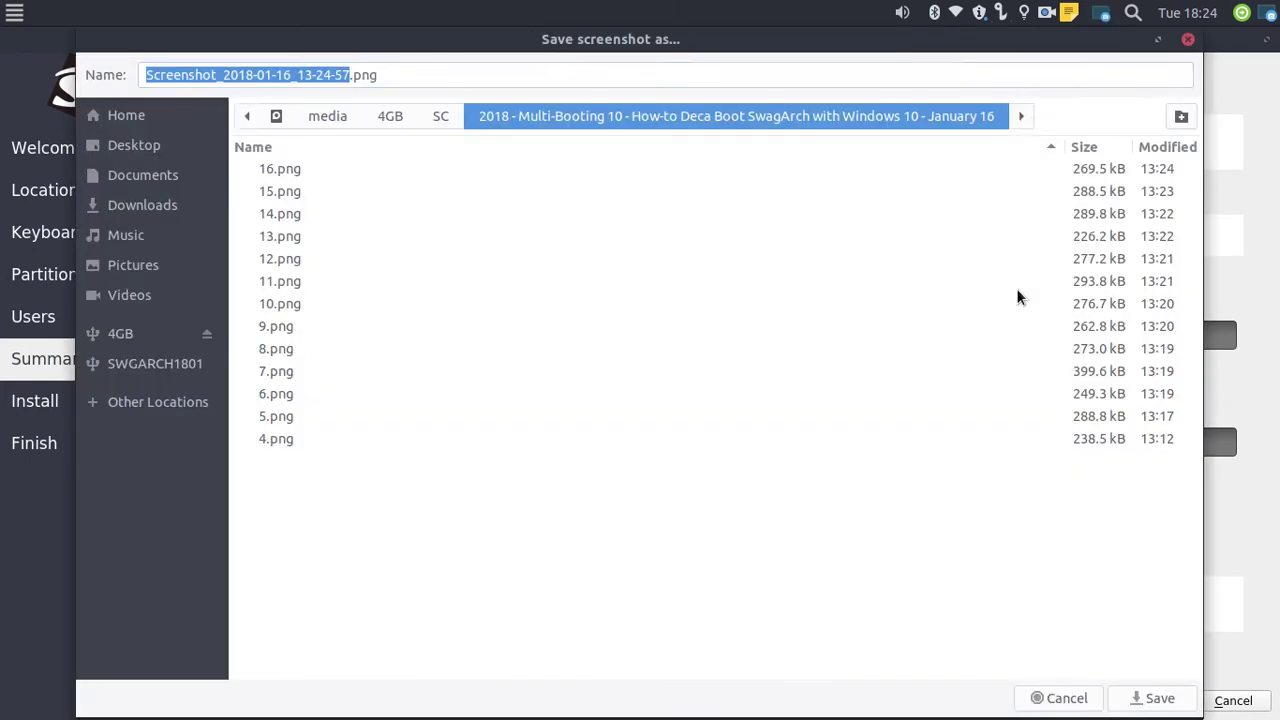
text(17)
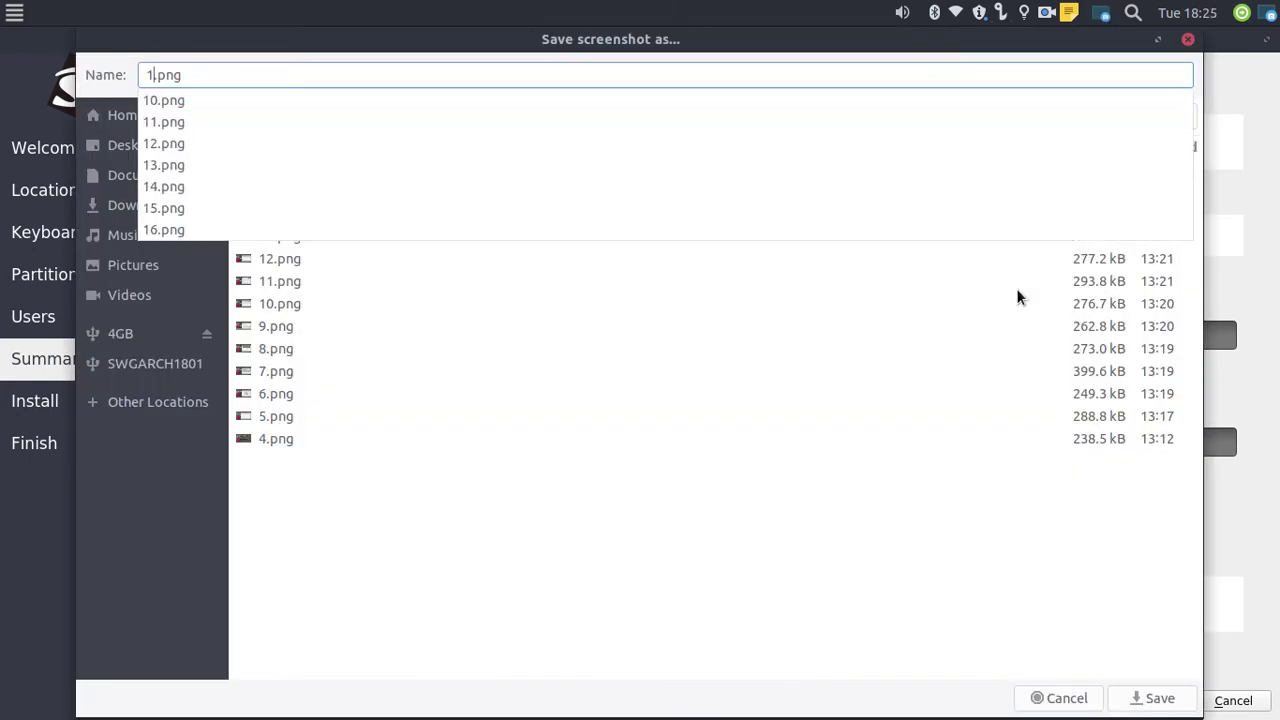
key(Return)
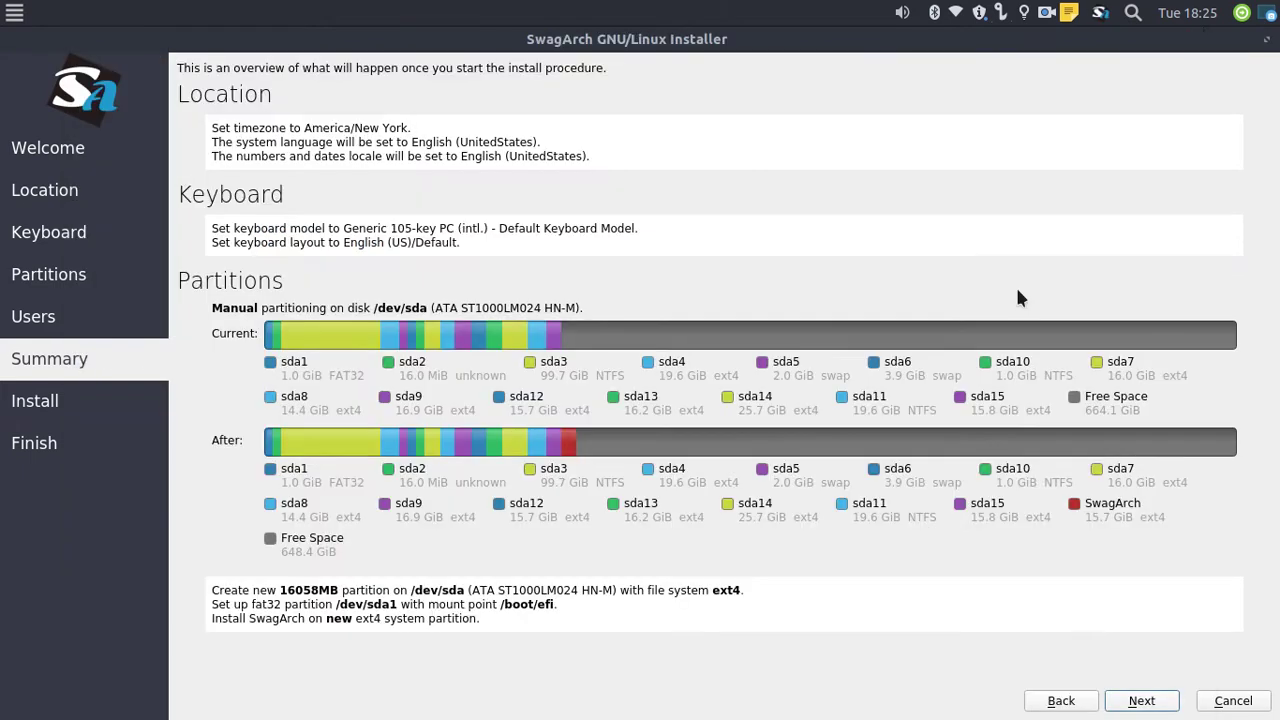
Step: Start the installation from the summary page and save a full-screen screenshot of the progress page as 18.png
click(1166, 701)
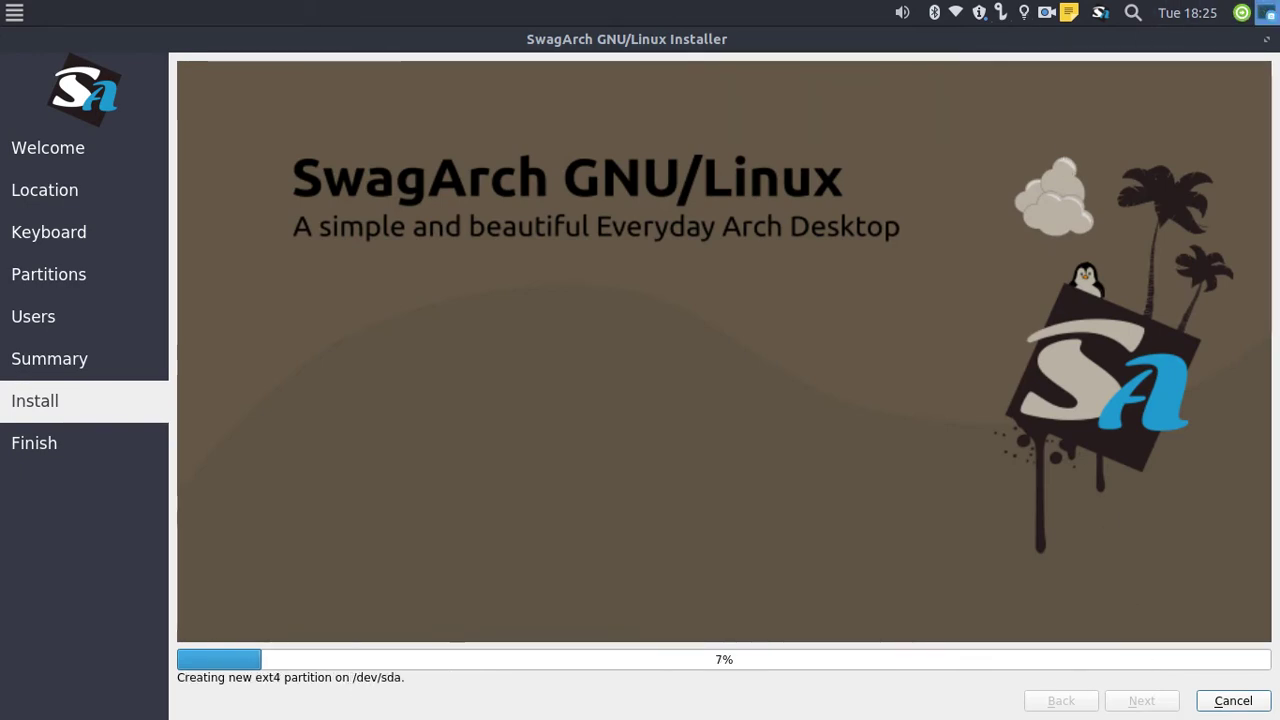
key(Print)
click(840, 516)
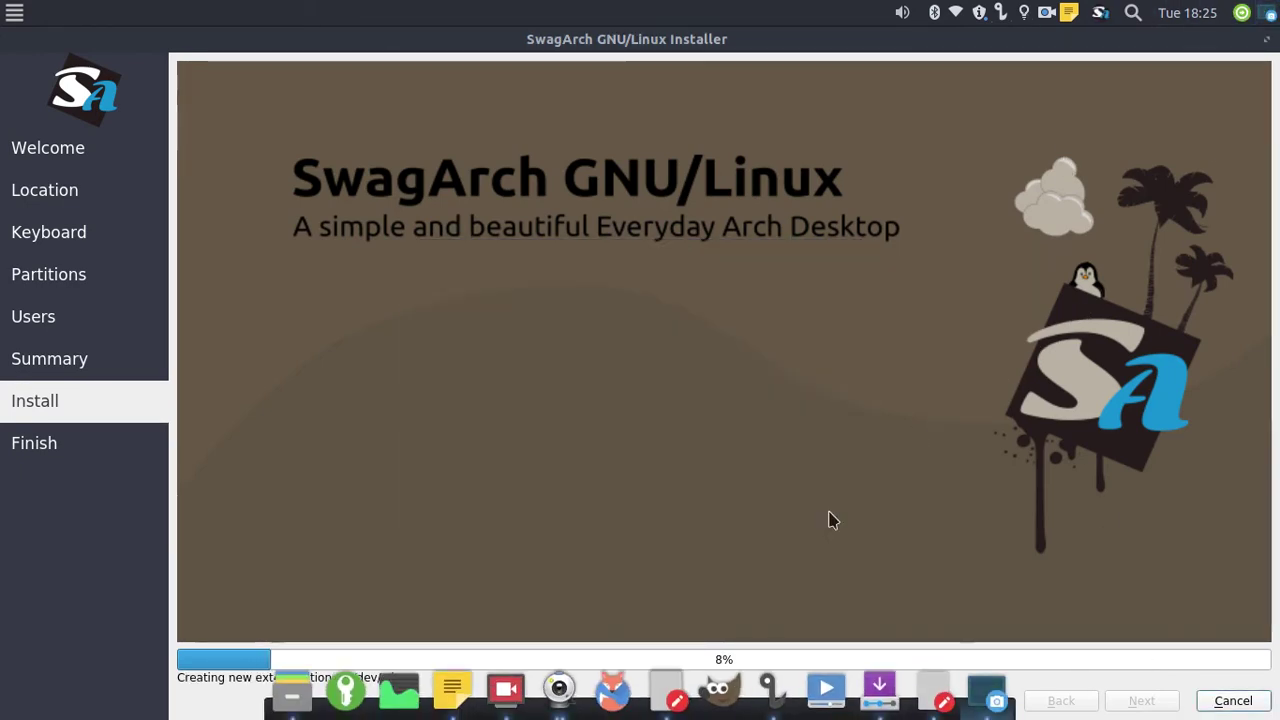
key(Print)
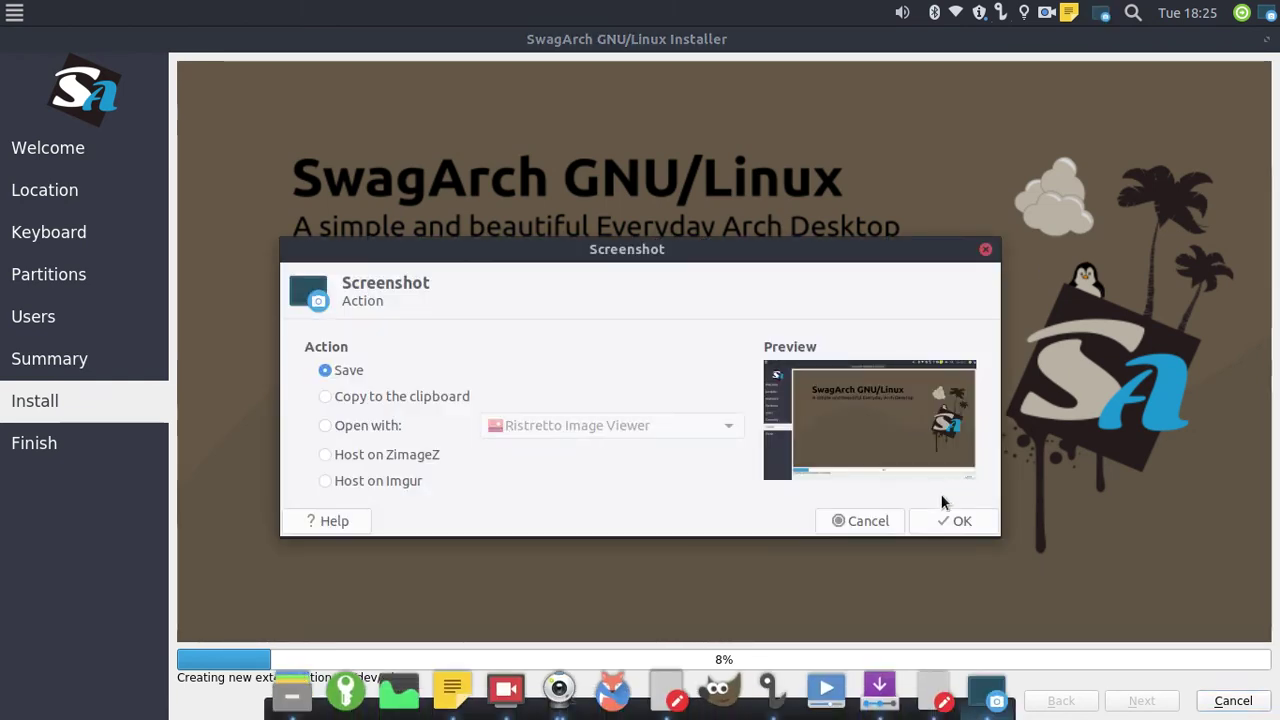
click(950, 530)
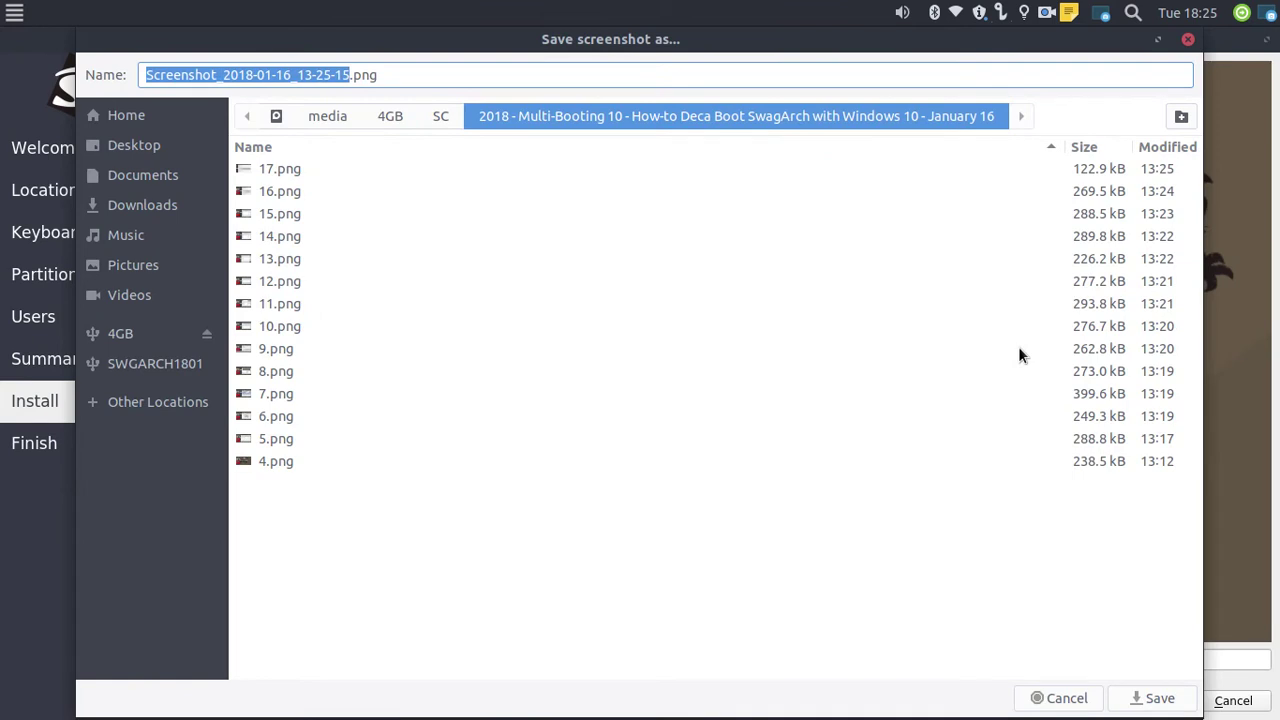
text(18)
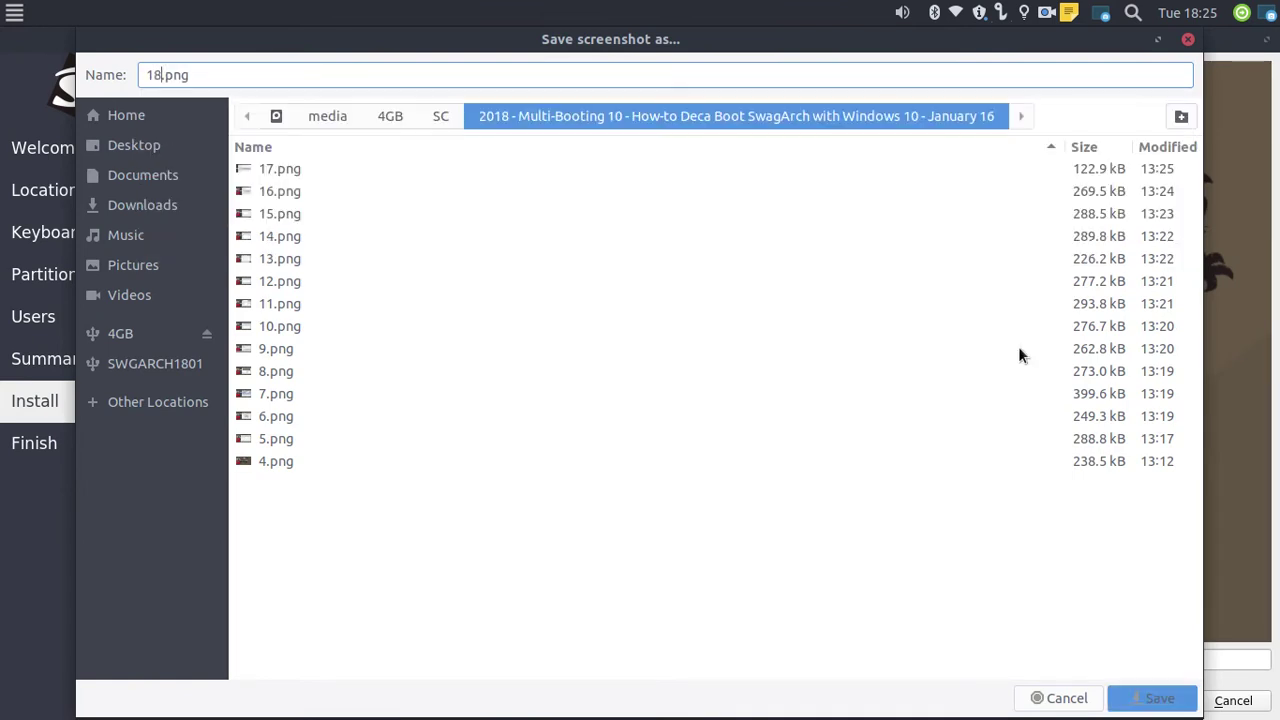
key(Return)
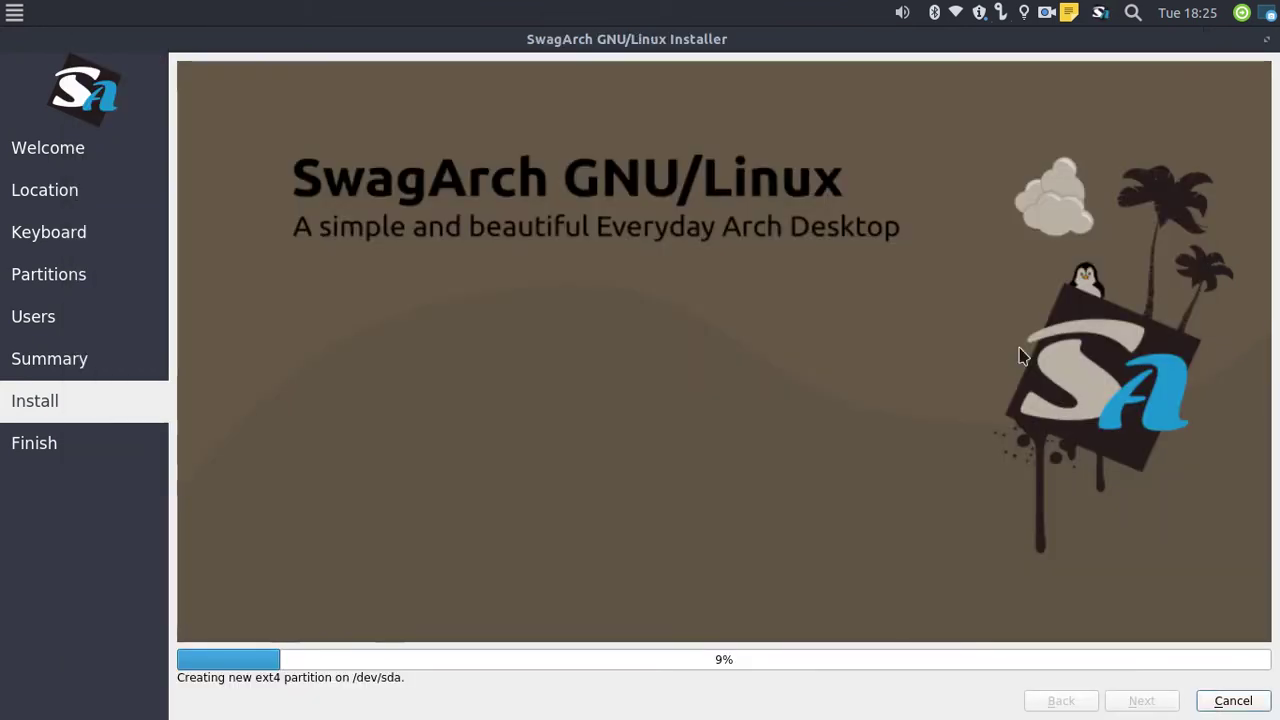
Step: Restore the installer window to its smaller size, reposition it beside the webcam window, and save a full-screen screenshot as 19.png
click(1263, 42)
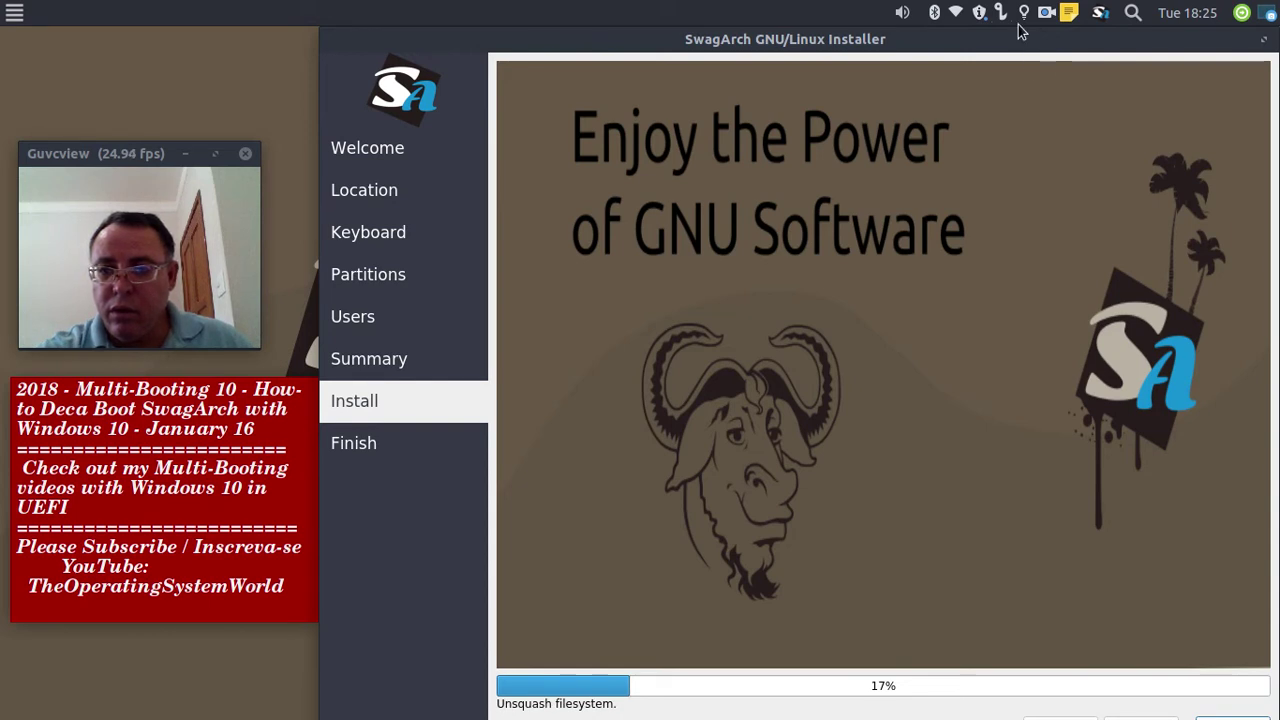
drag(1019, 43, 994, 57)
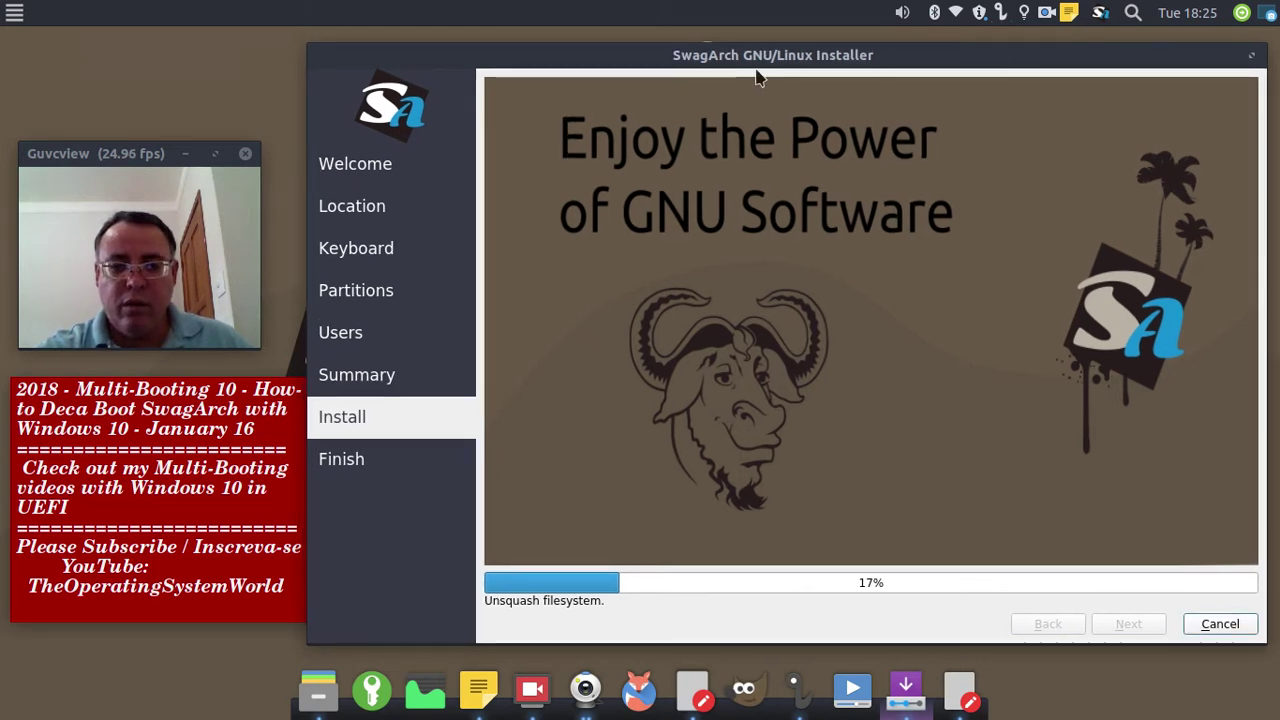
click(1268, 13)
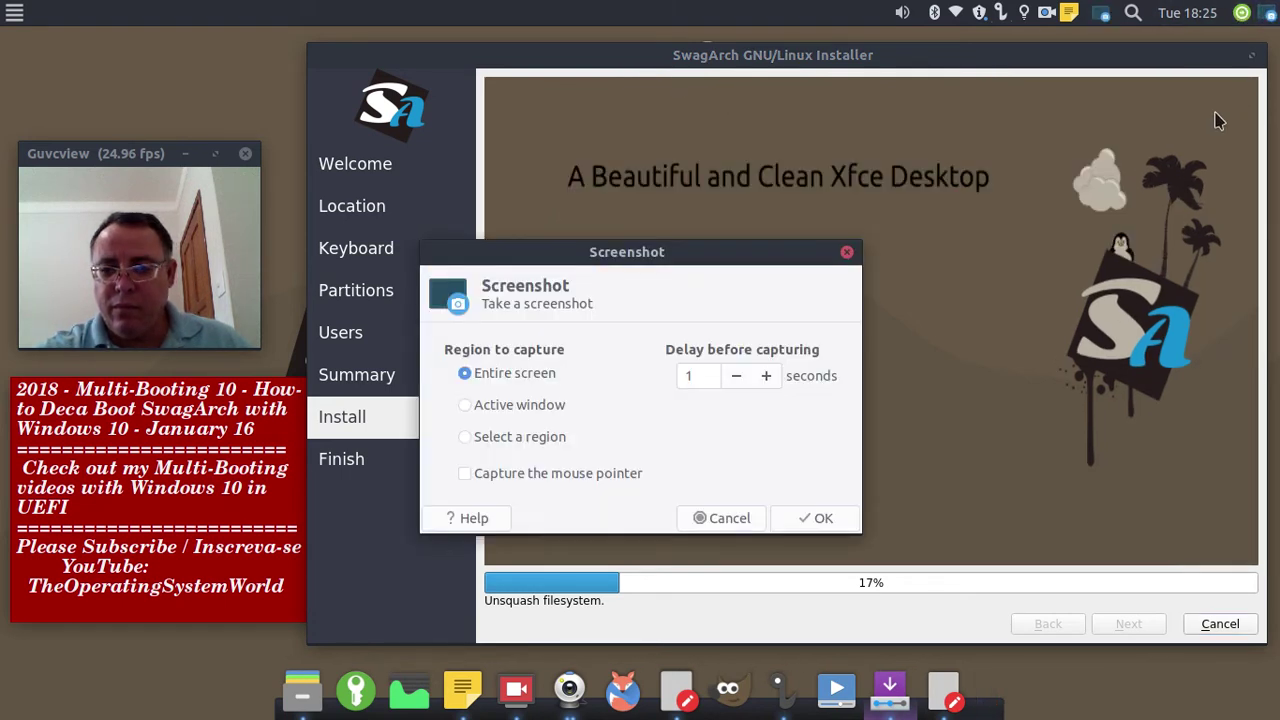
click(820, 518)
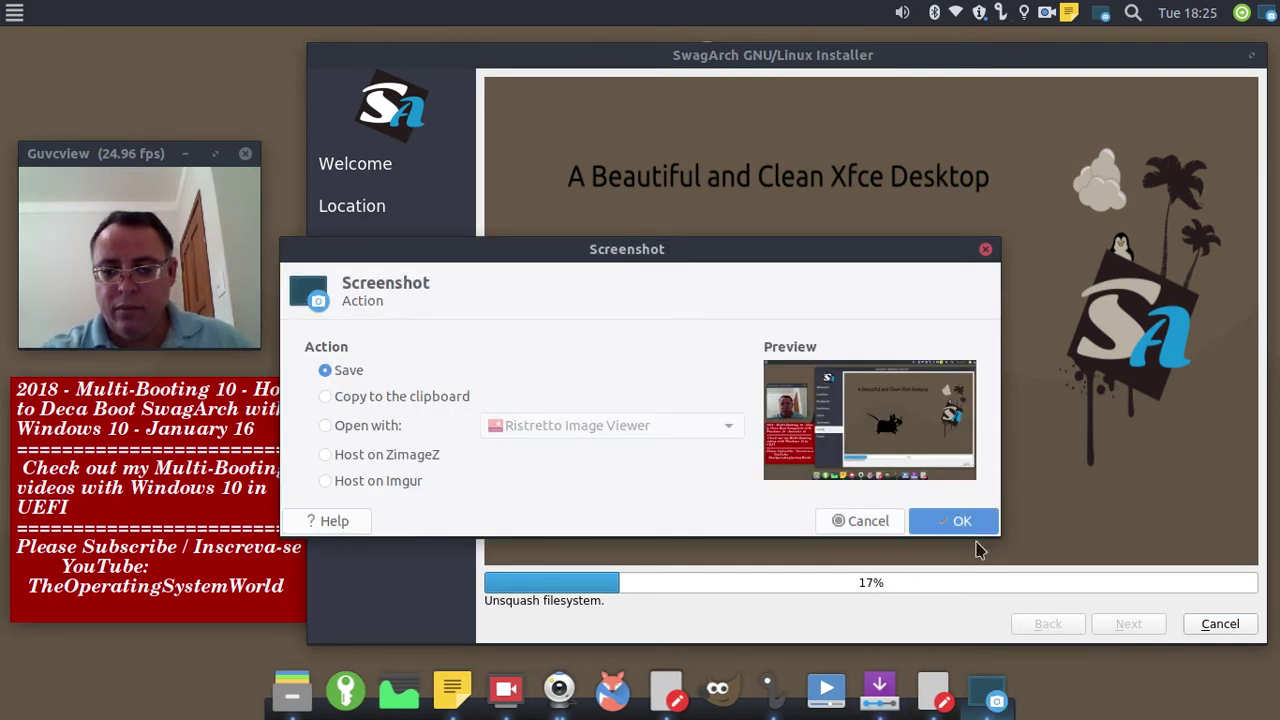
key(Return)
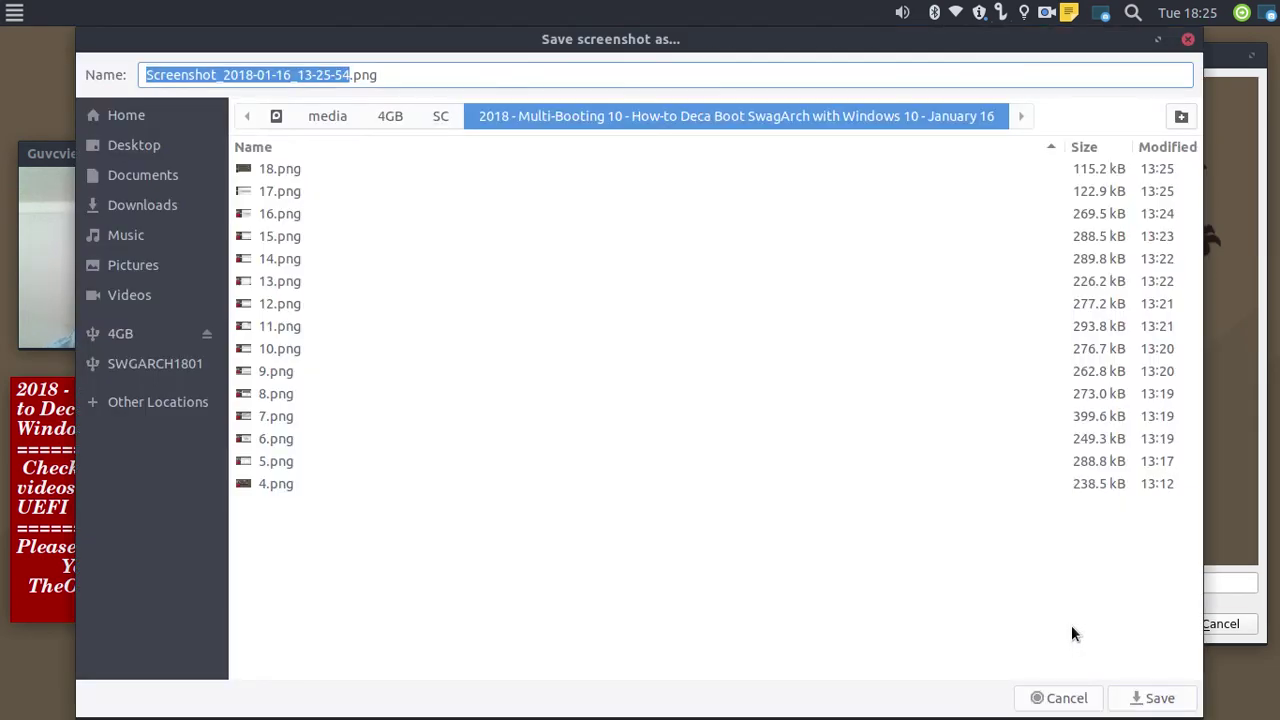
text(19)
key(Return)
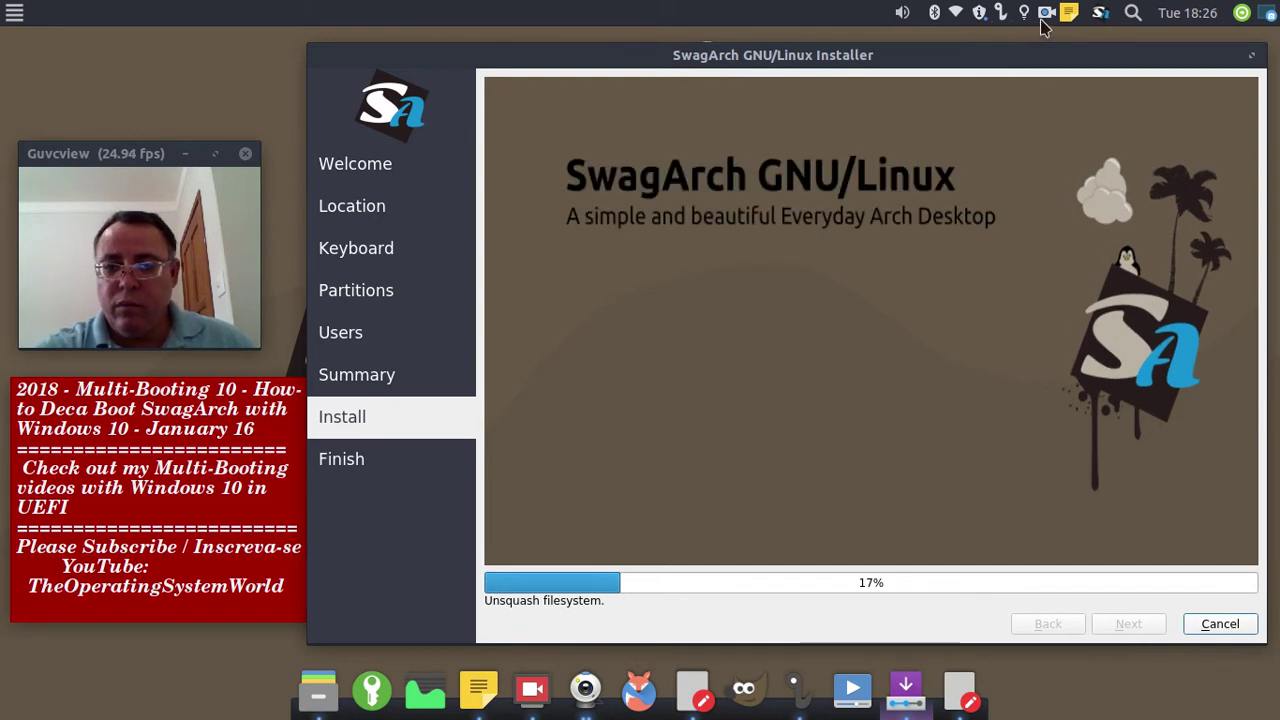
Step: Save a full-screen screenshot of the "A simple and beautiful Everyday Arch Desktop" installation slide as 20.png
click(1268, 13)
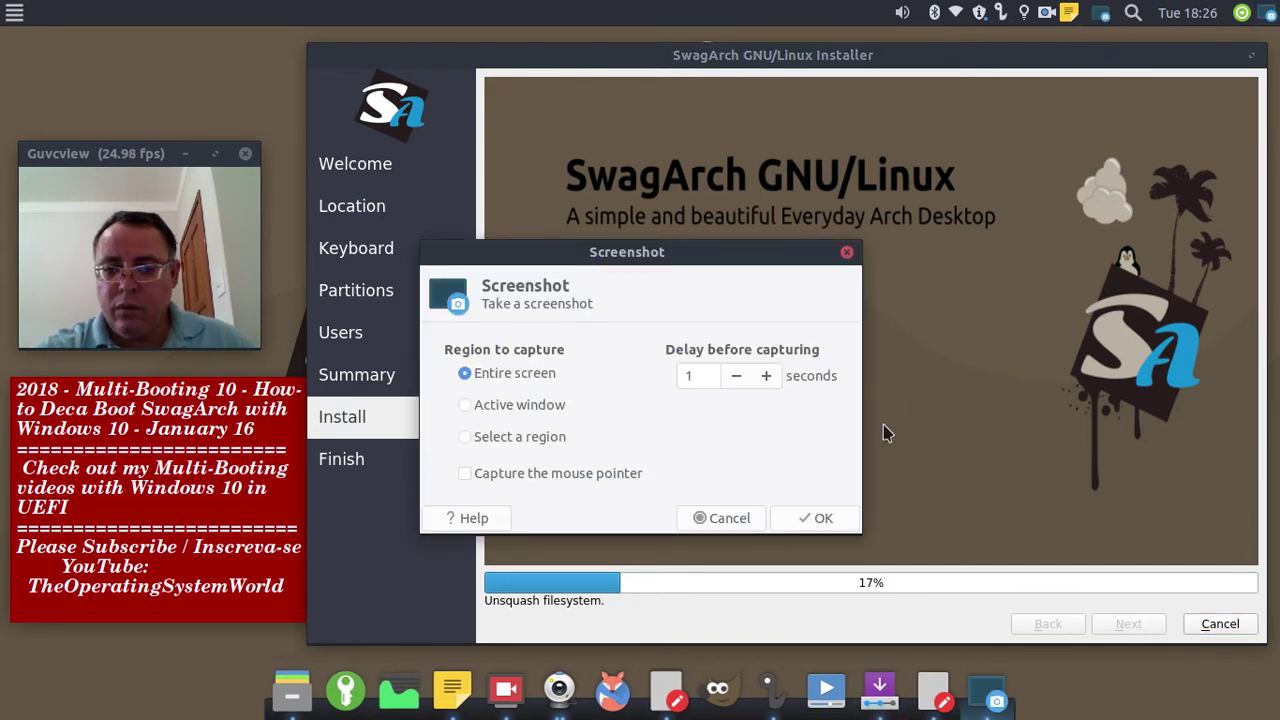
click(816, 518)
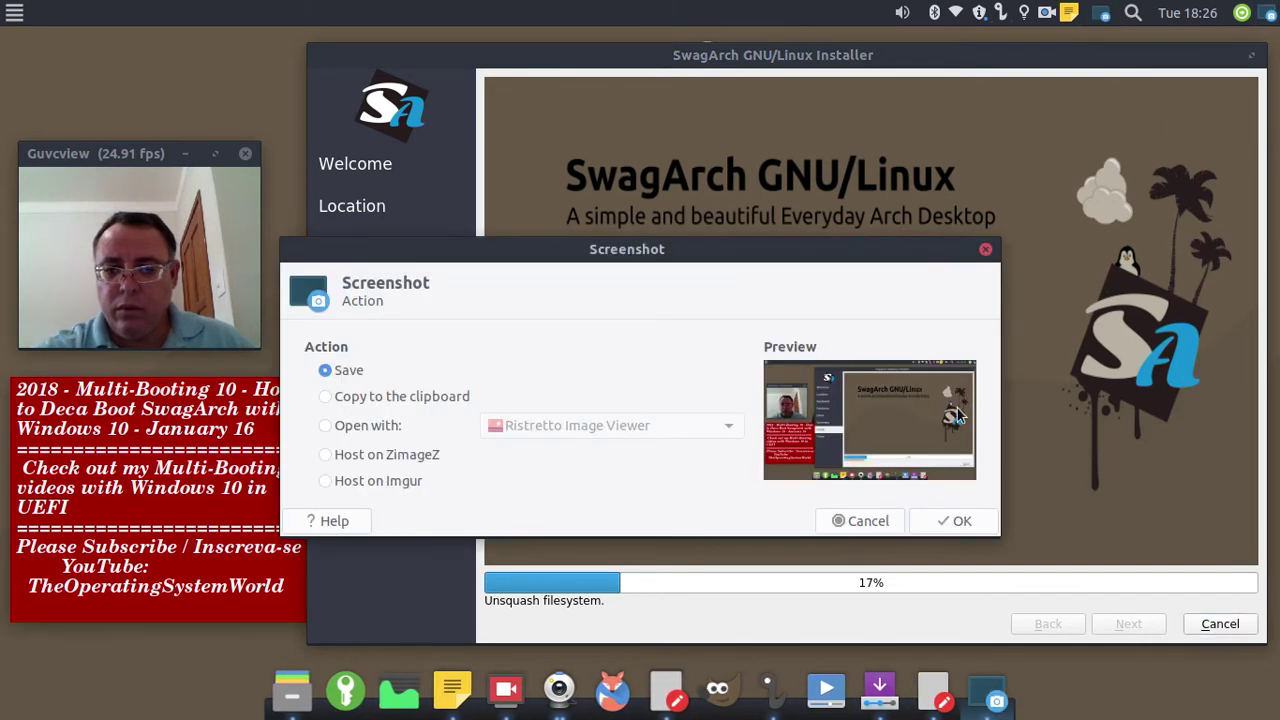
click(955, 521)
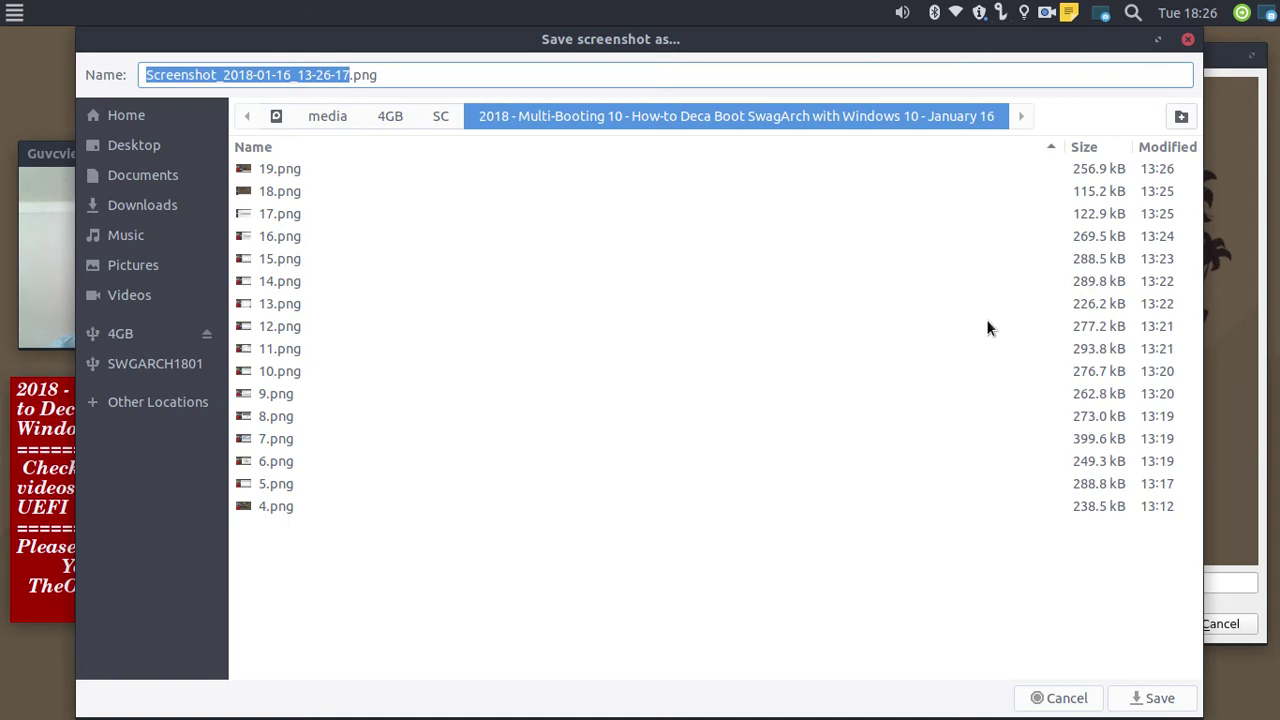
text(20)
key(Return)
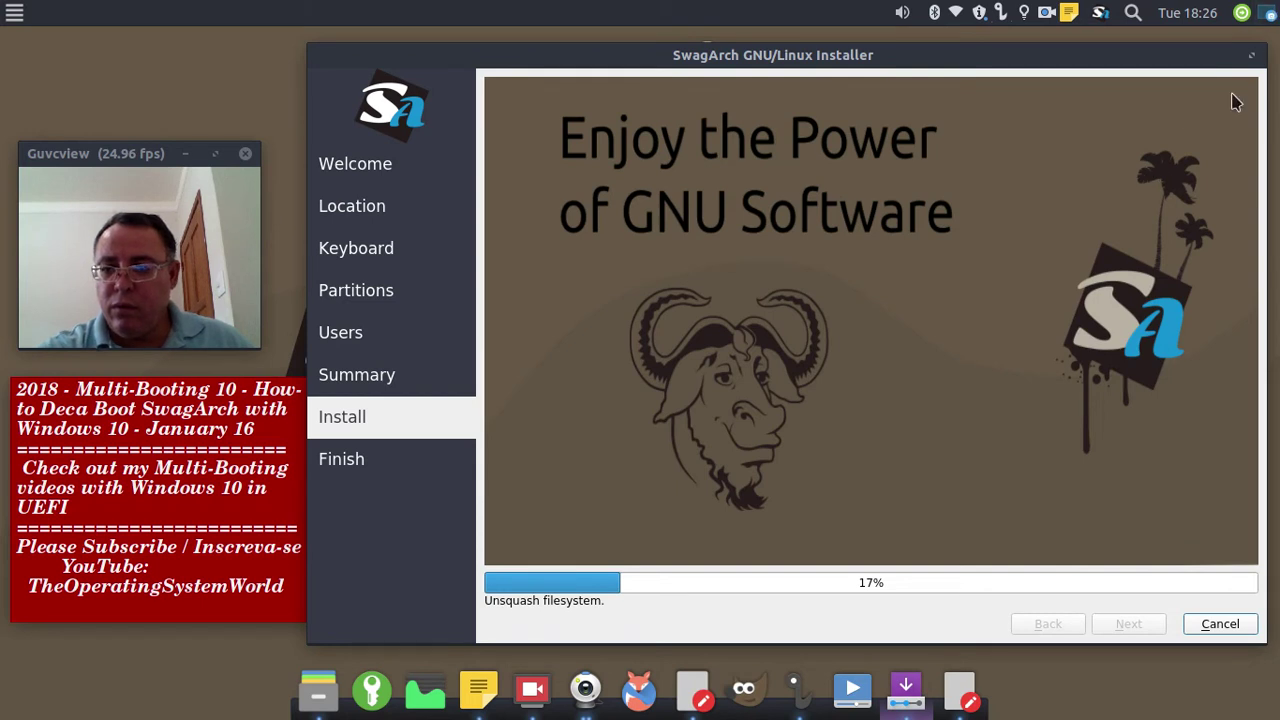
Step: Save a full-screen screenshot of the "Enjoy the Power of GNU Software" slide as 21.png, and pause the screen recording
key(Print)
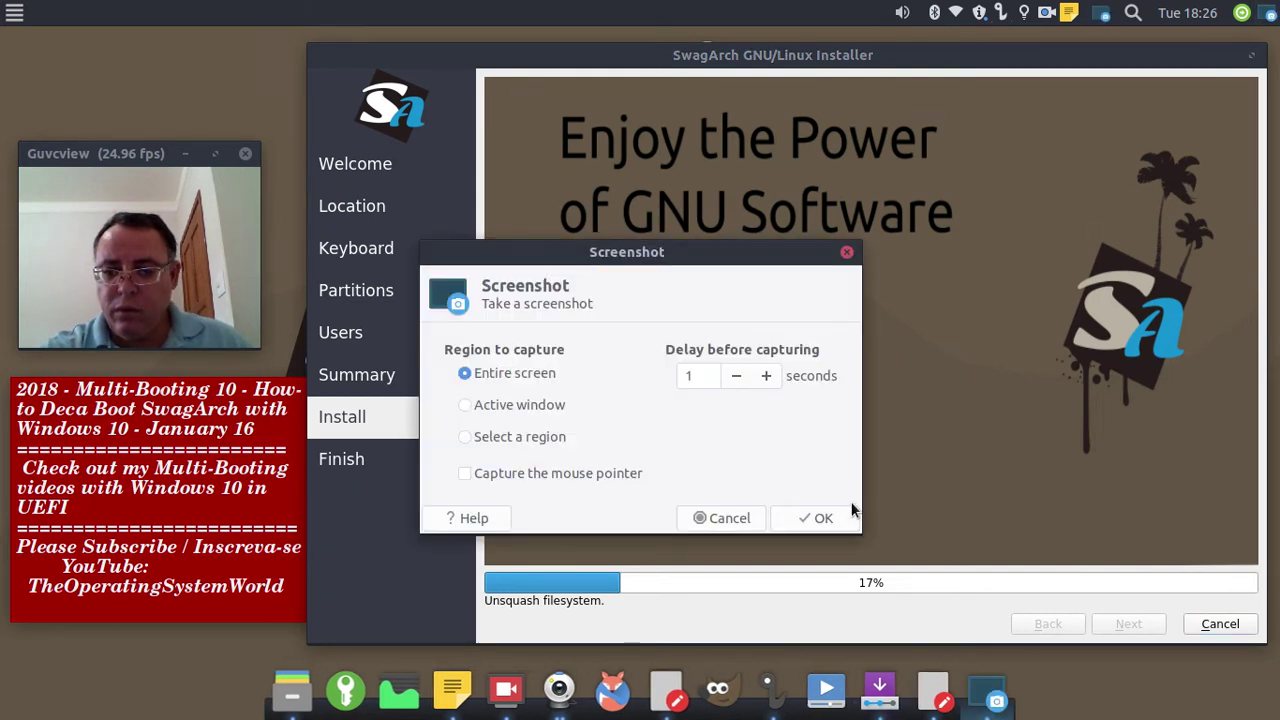
click(826, 528)
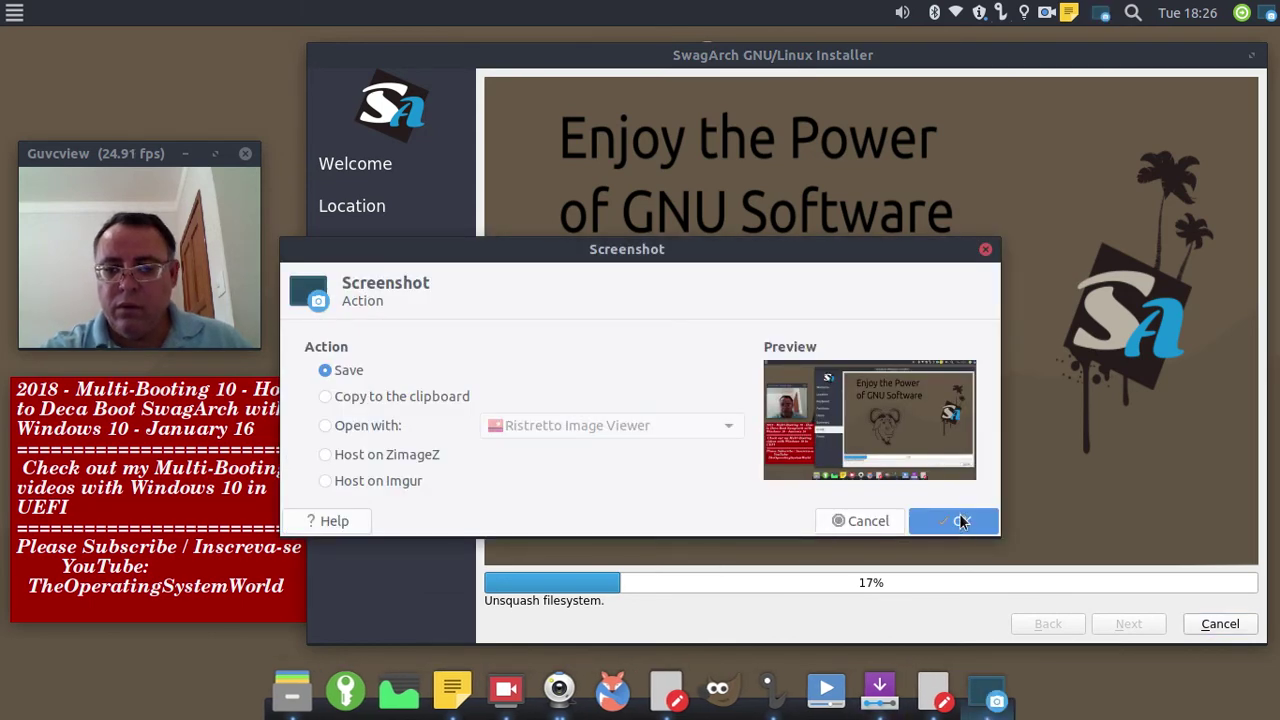
click(961, 521)
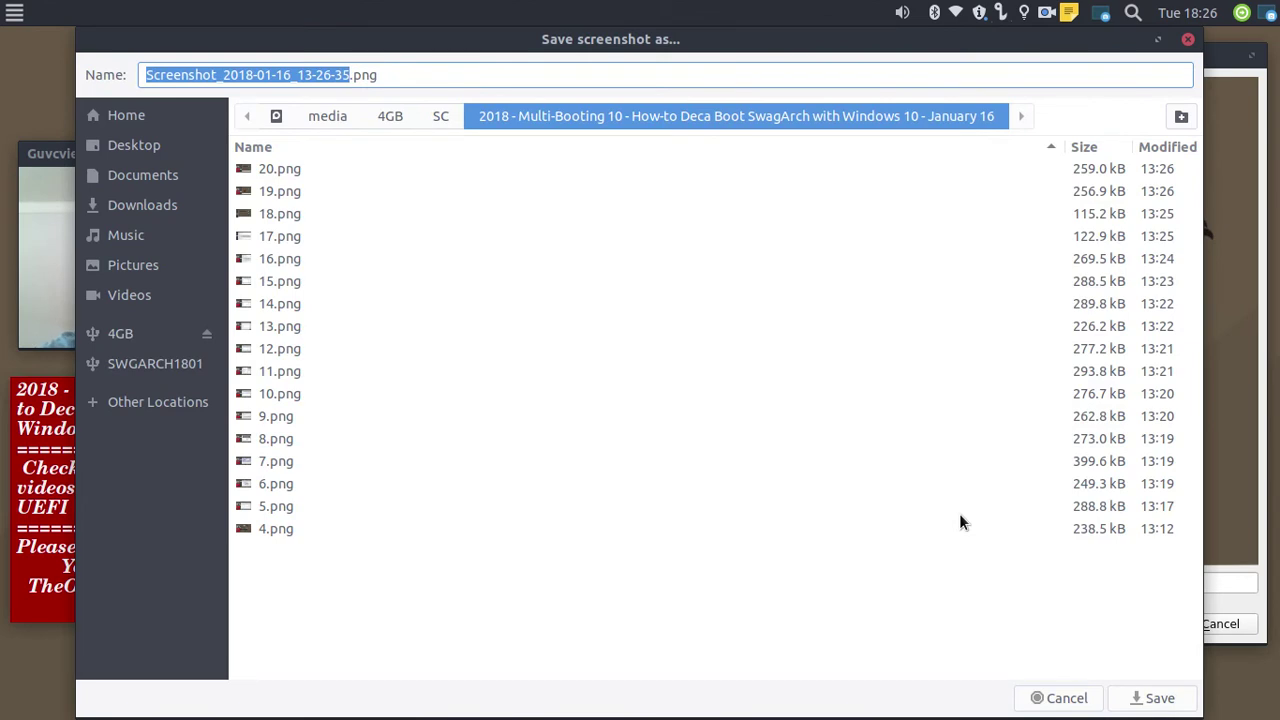
text(21)
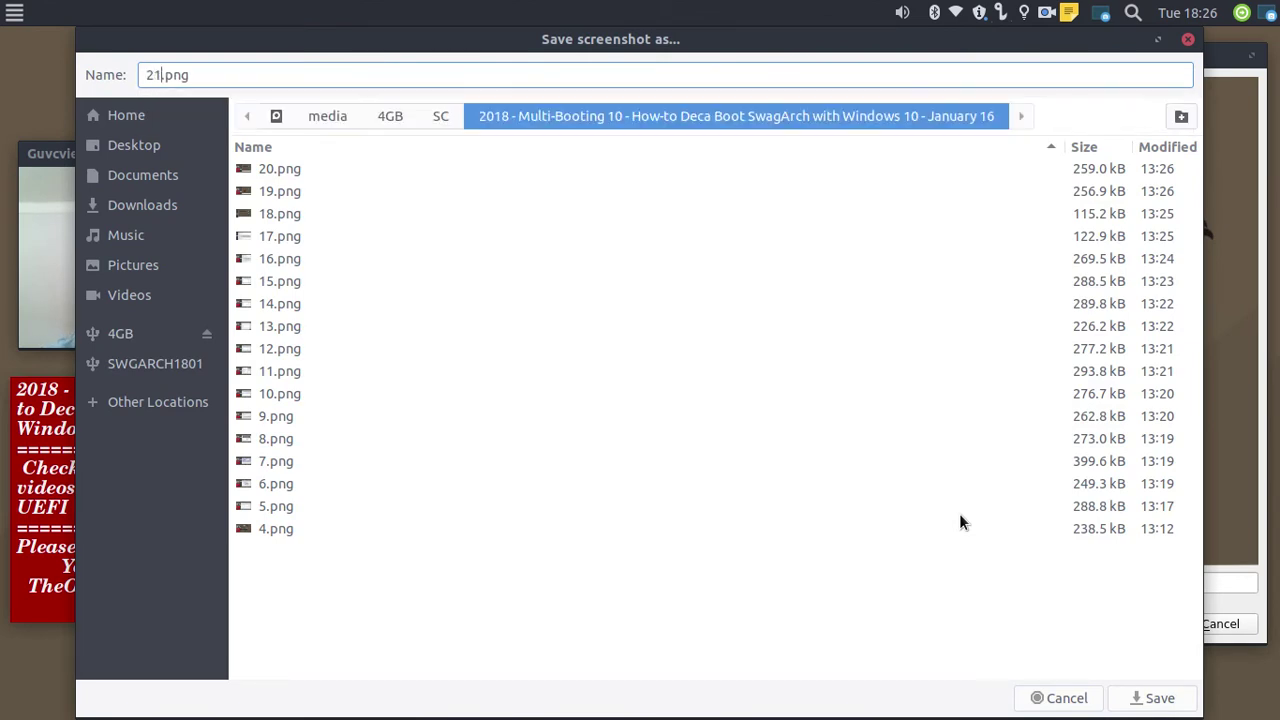
key(Return)
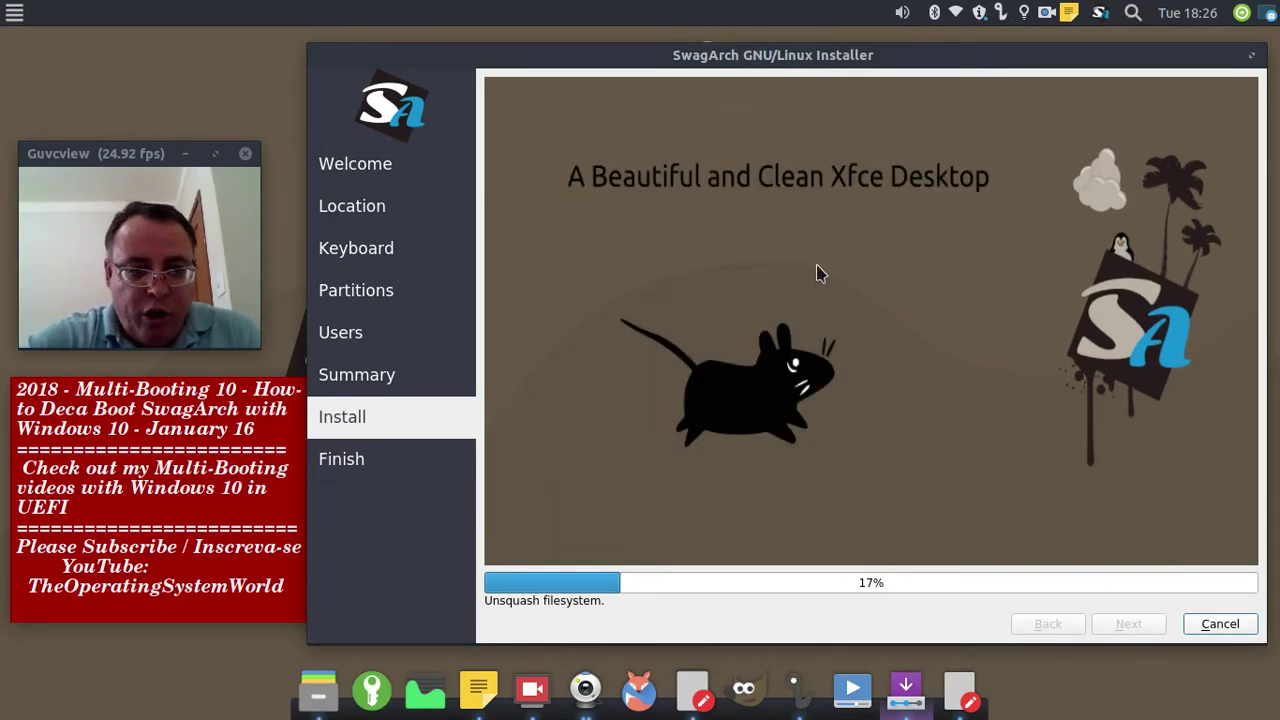
click(1045, 12)
click(1062, 39)
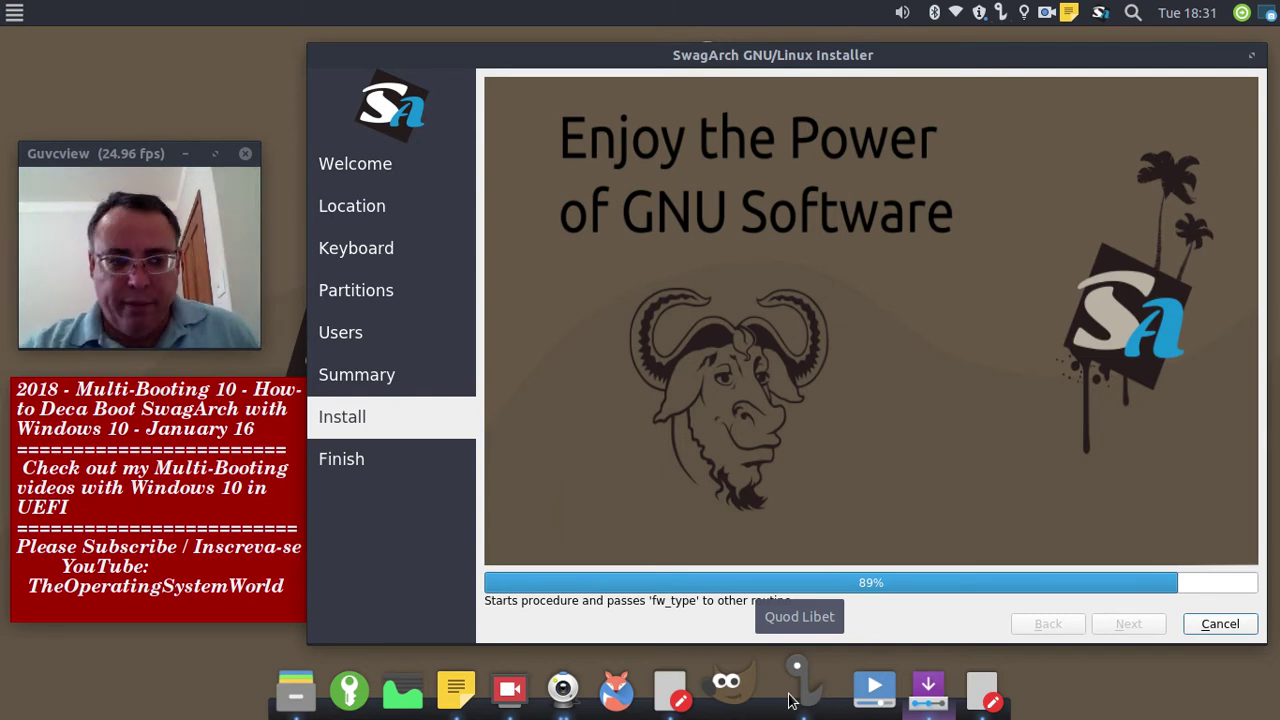
Step: Switch to Quod Libet and play the track Locally Sourced from the song list
click(797, 690)
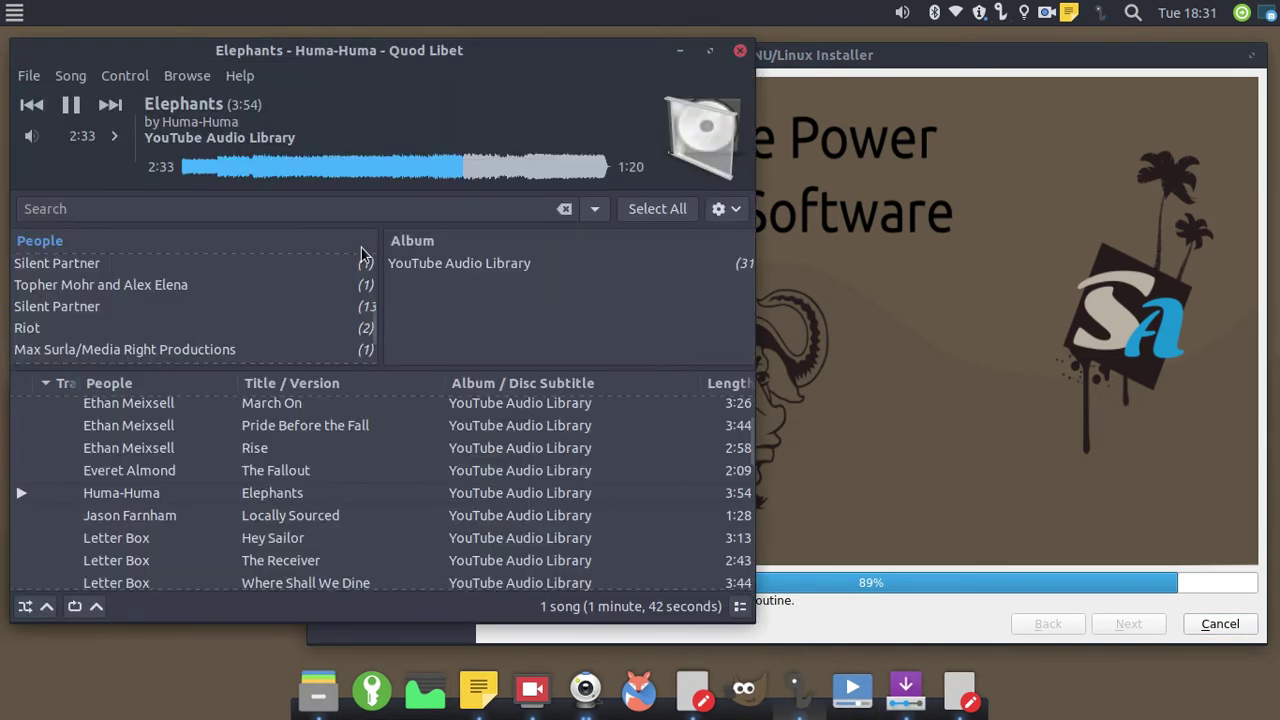
scroll(223, 476, down, 1)
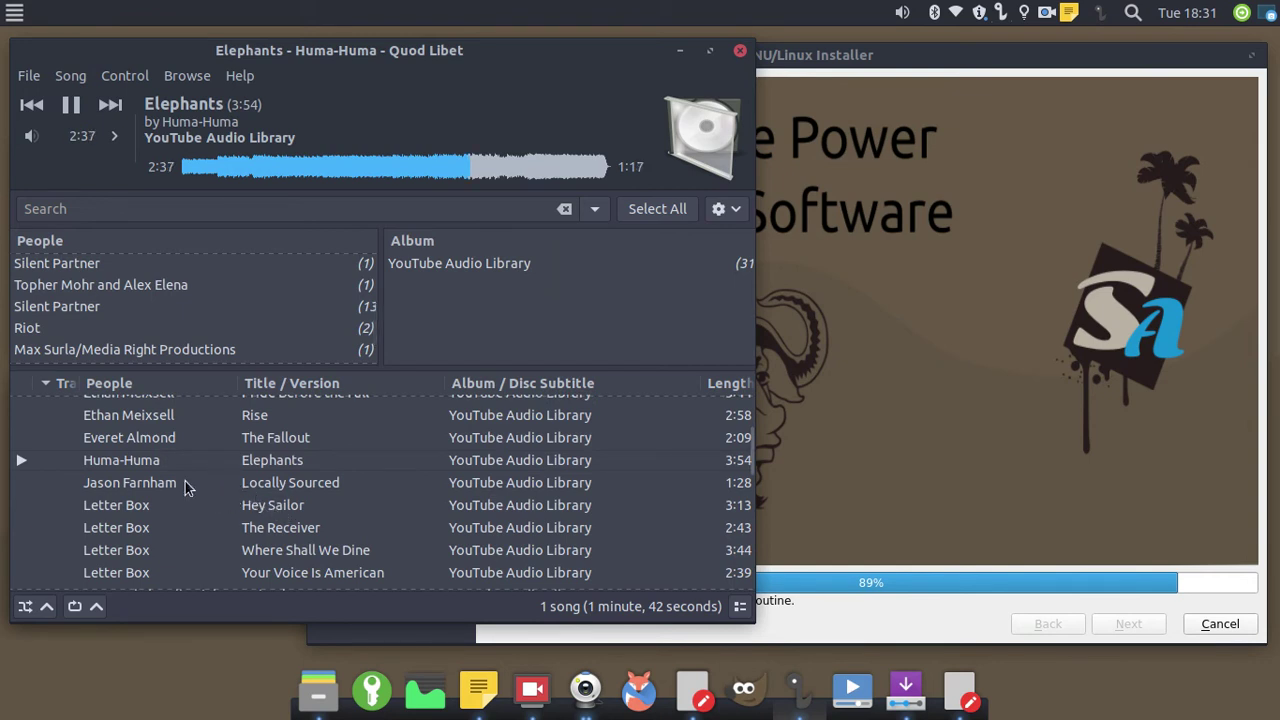
click(149, 482)
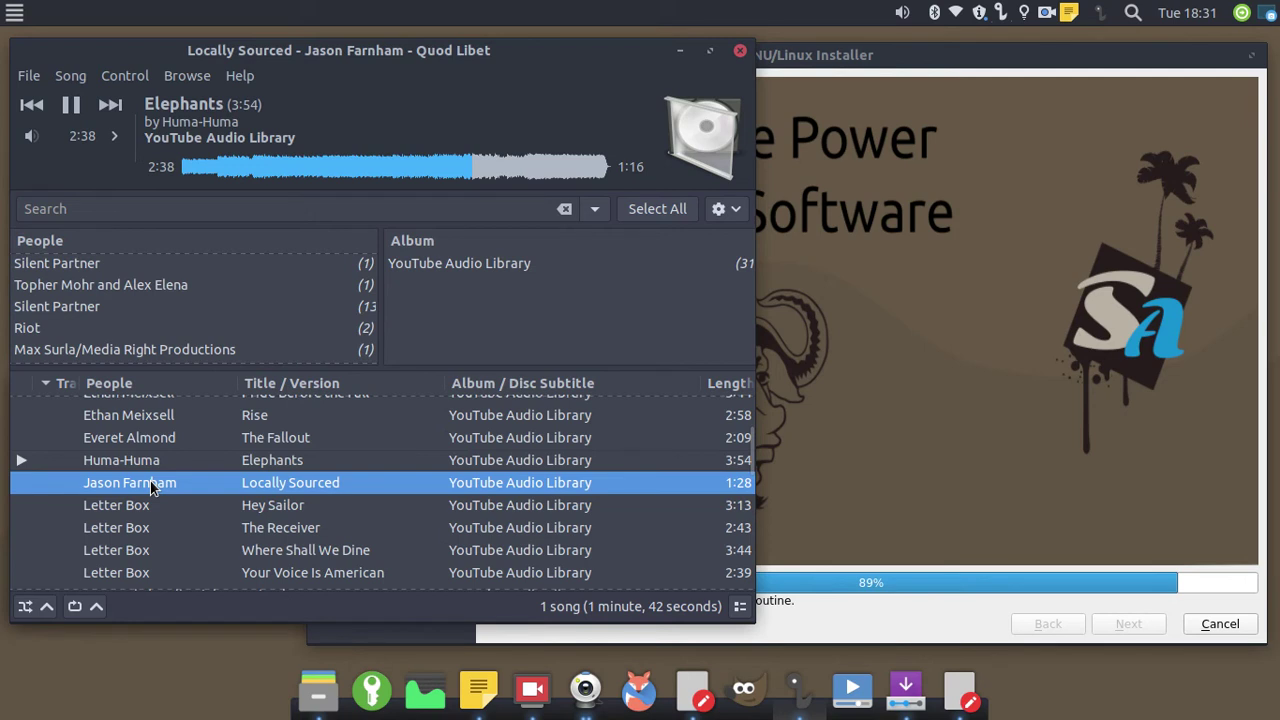
double_click(150, 488)
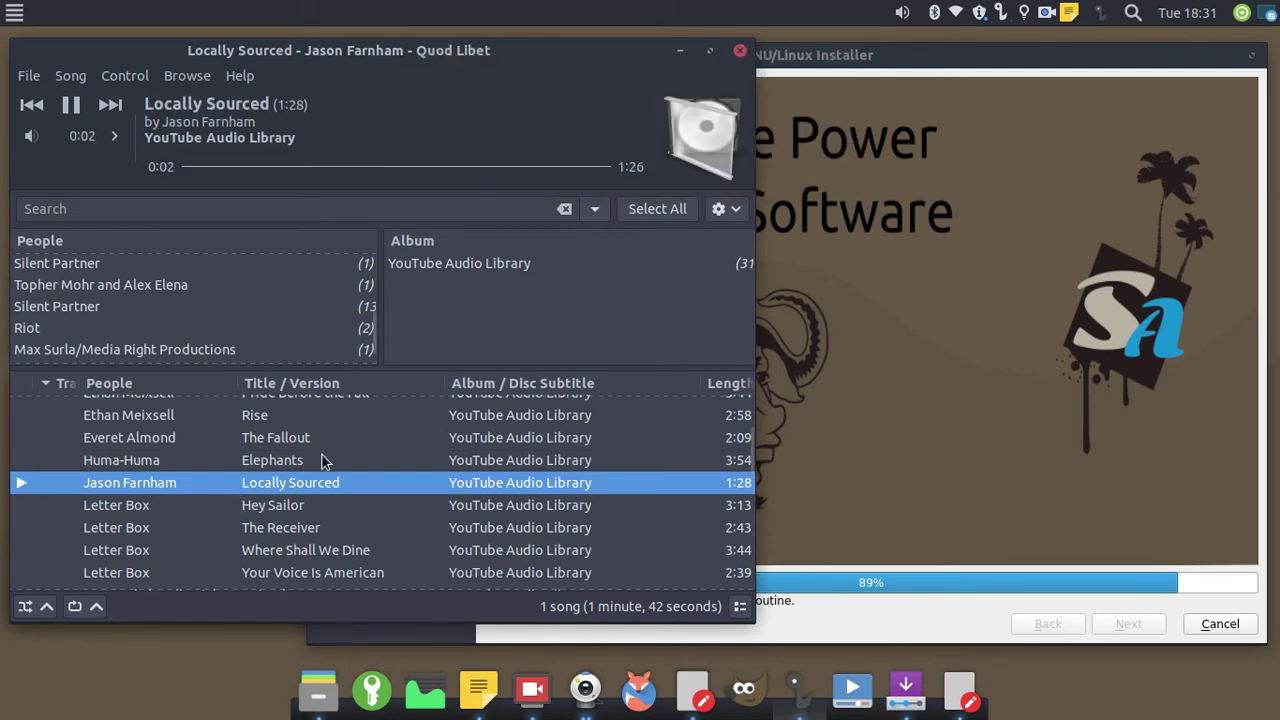
Step: Play the track Animal from the song list and minimize the music player
scroll(321, 455, down, 1)
scroll(322, 460, down, 2)
scroll(321, 455, up, 1)
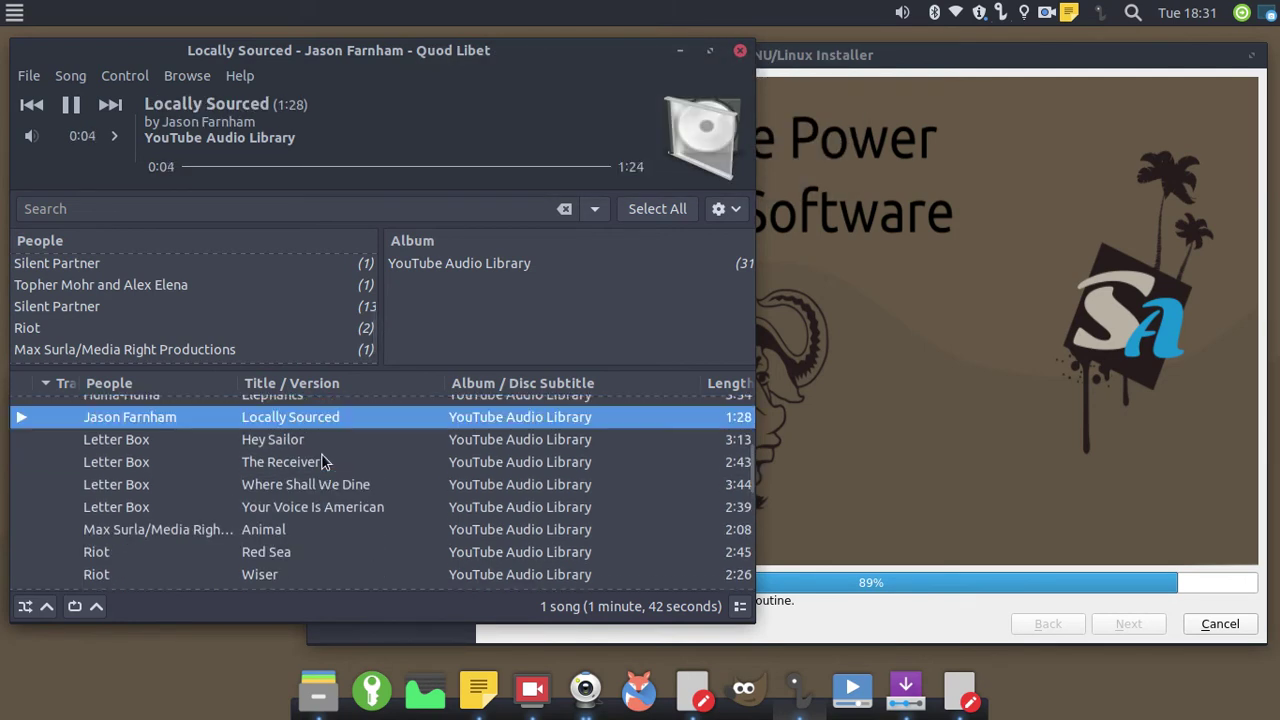
scroll(312, 488, down, 1)
click(277, 500)
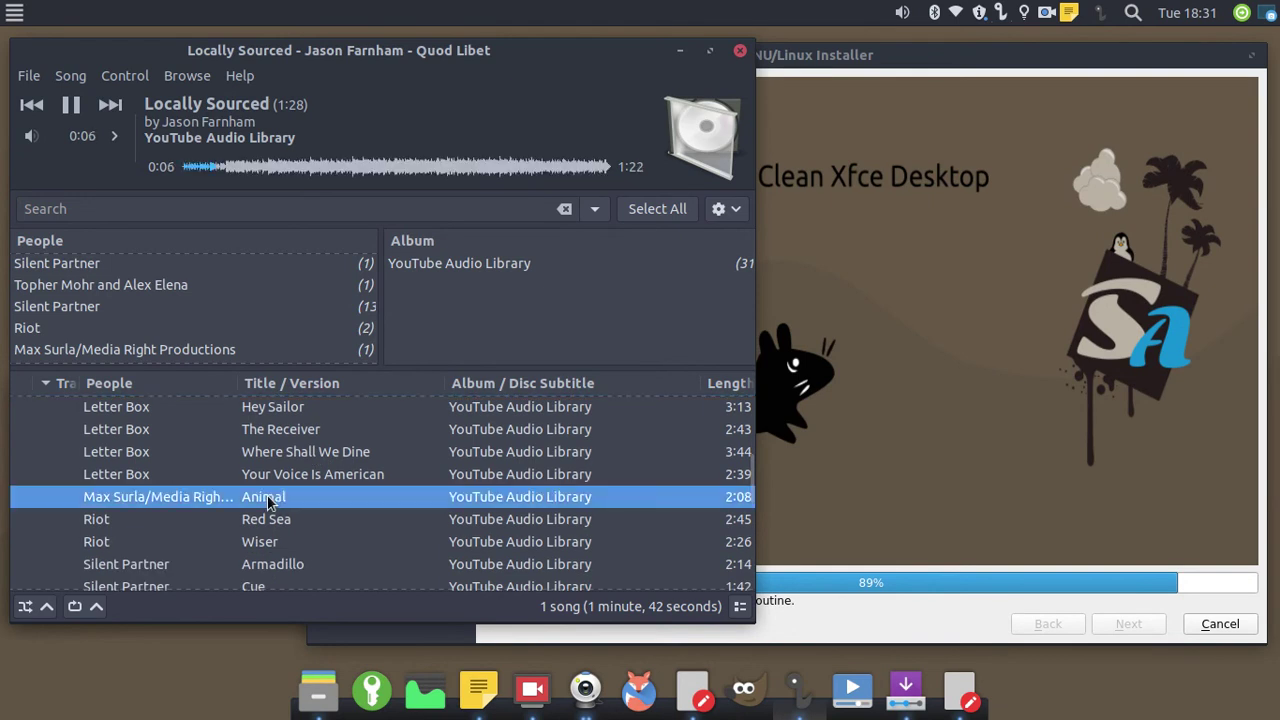
click(679, 52)
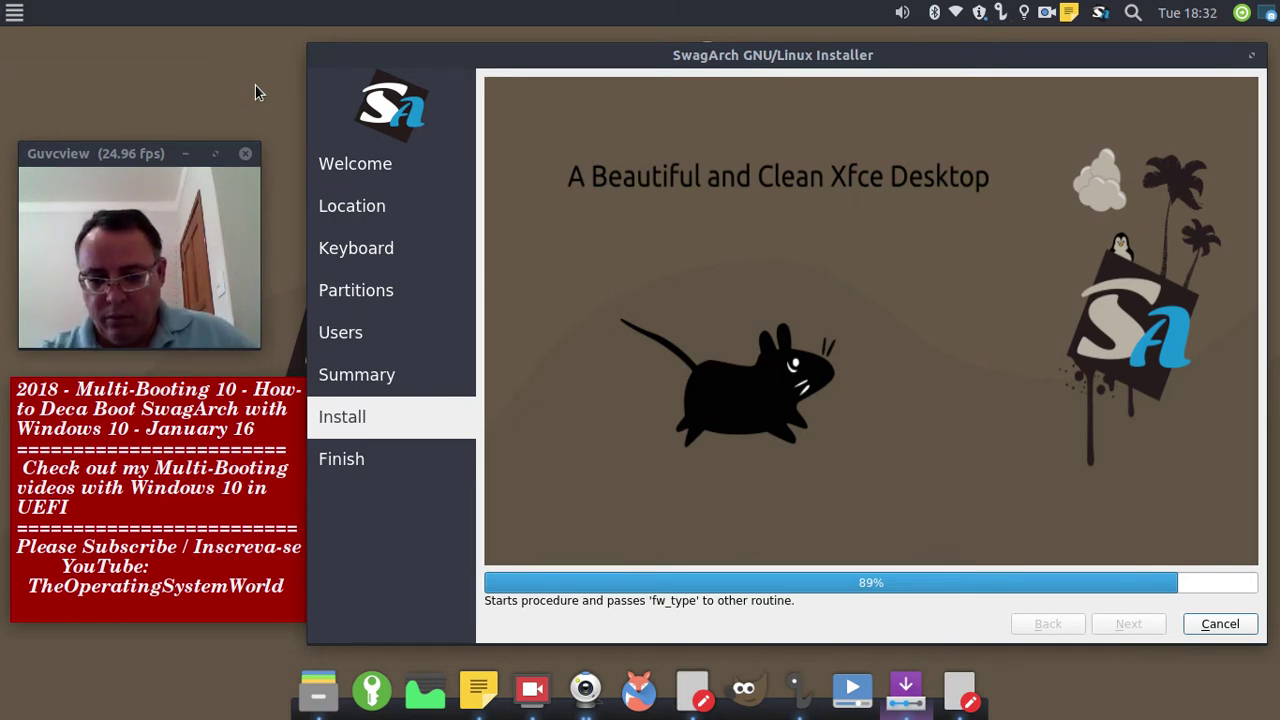
Step: Bring up Quod Libet to check its playback, minimize it again, and pause the screen recording while the installation runs
click(802, 700)
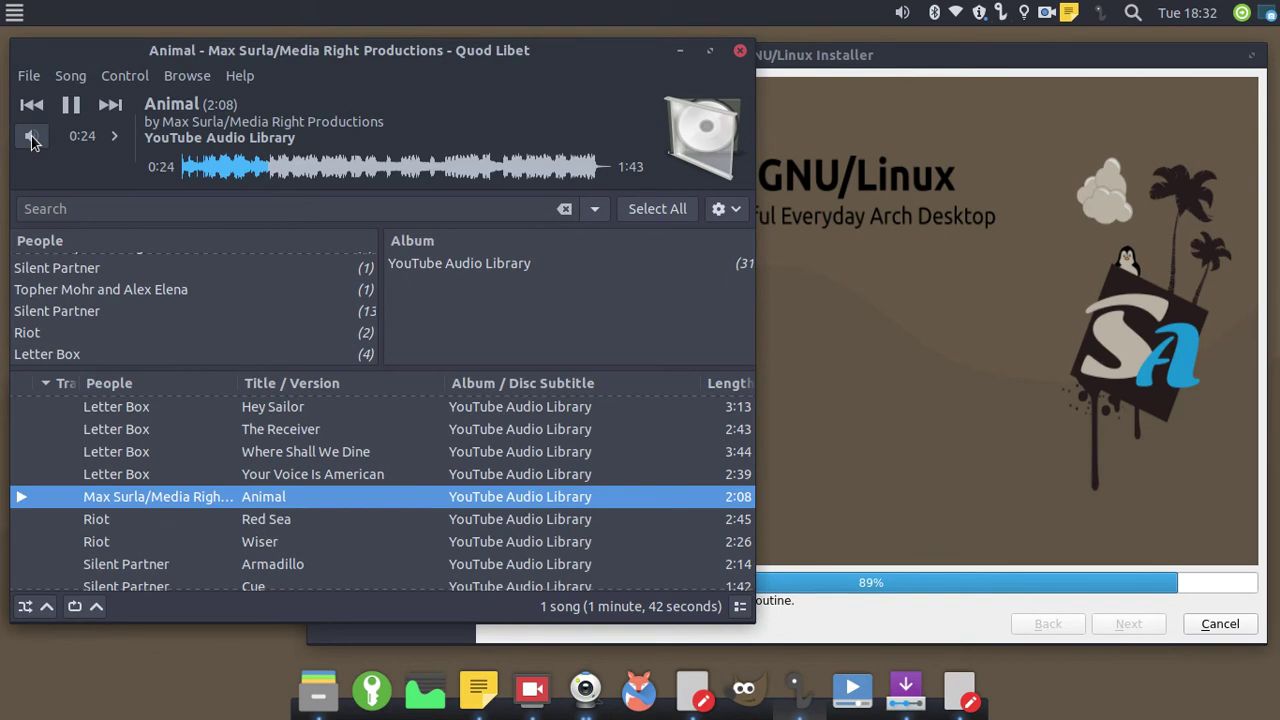
click(680, 50)
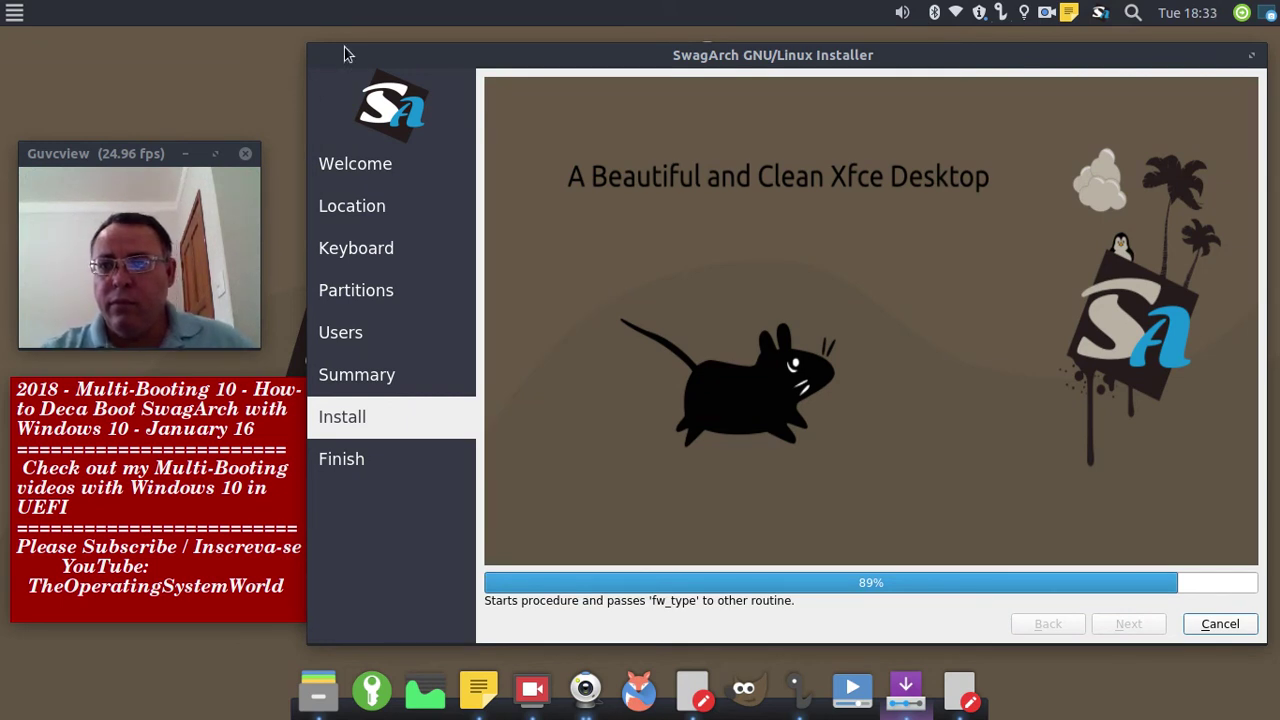
click(1049, 18)
click(1137, 37)
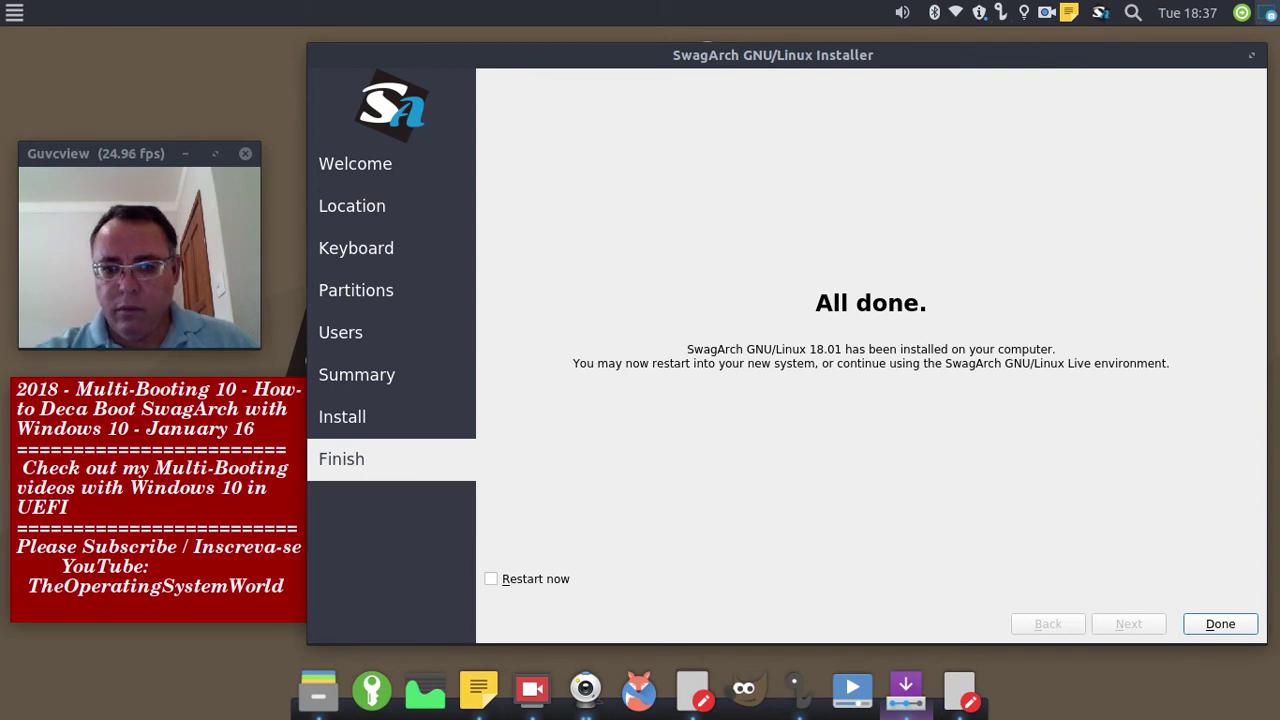
Step: Save a full-screen screenshot of the installer's "All done." Finish page as 22.png
key(Print)
click(836, 515)
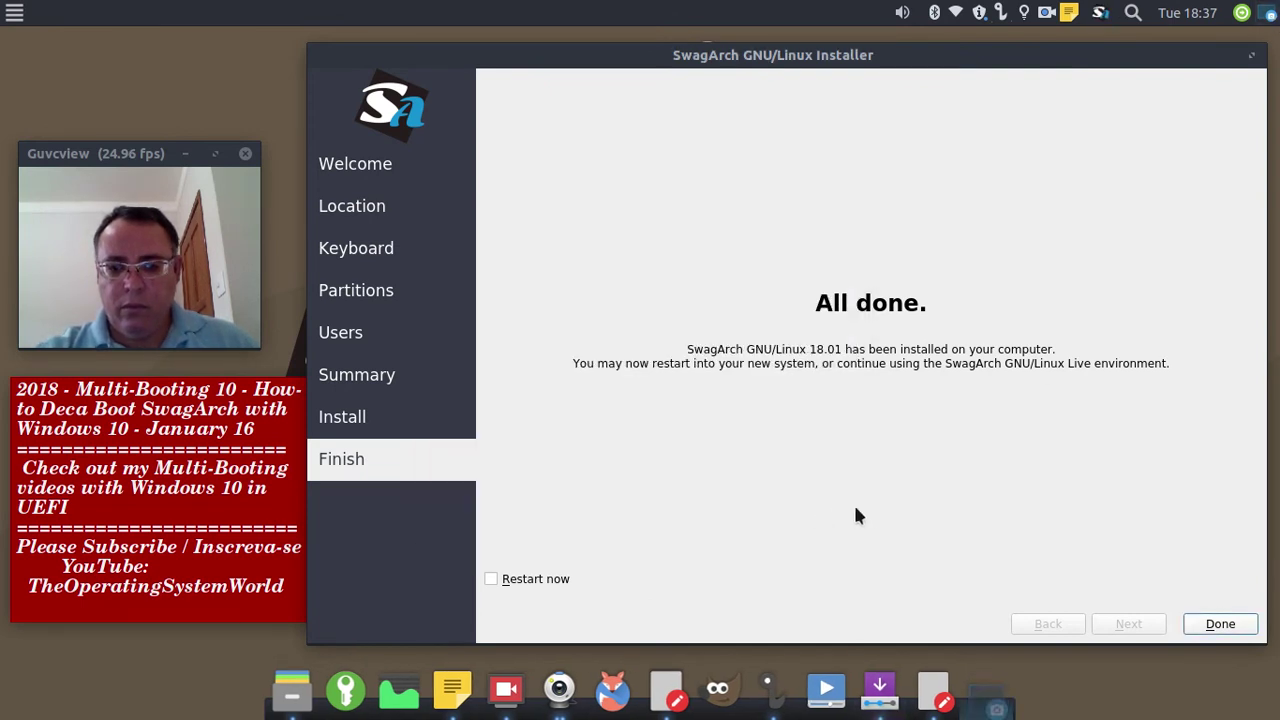
key(Print)
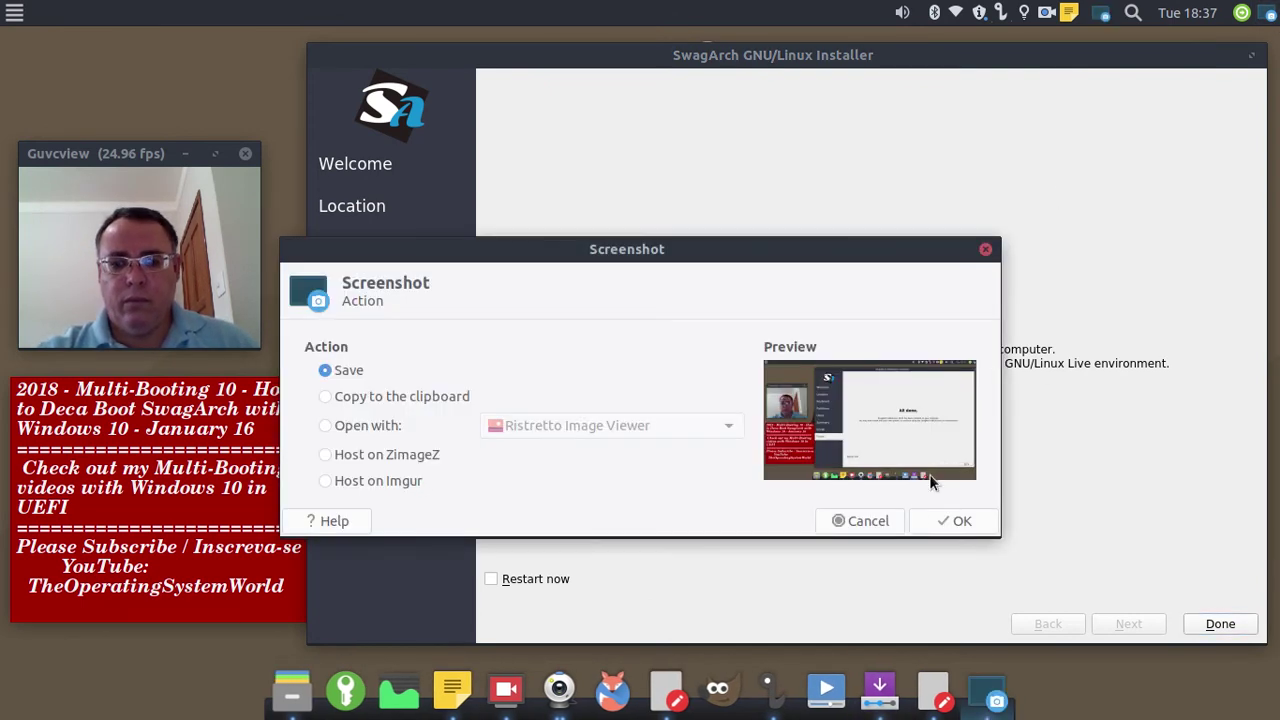
click(945, 526)
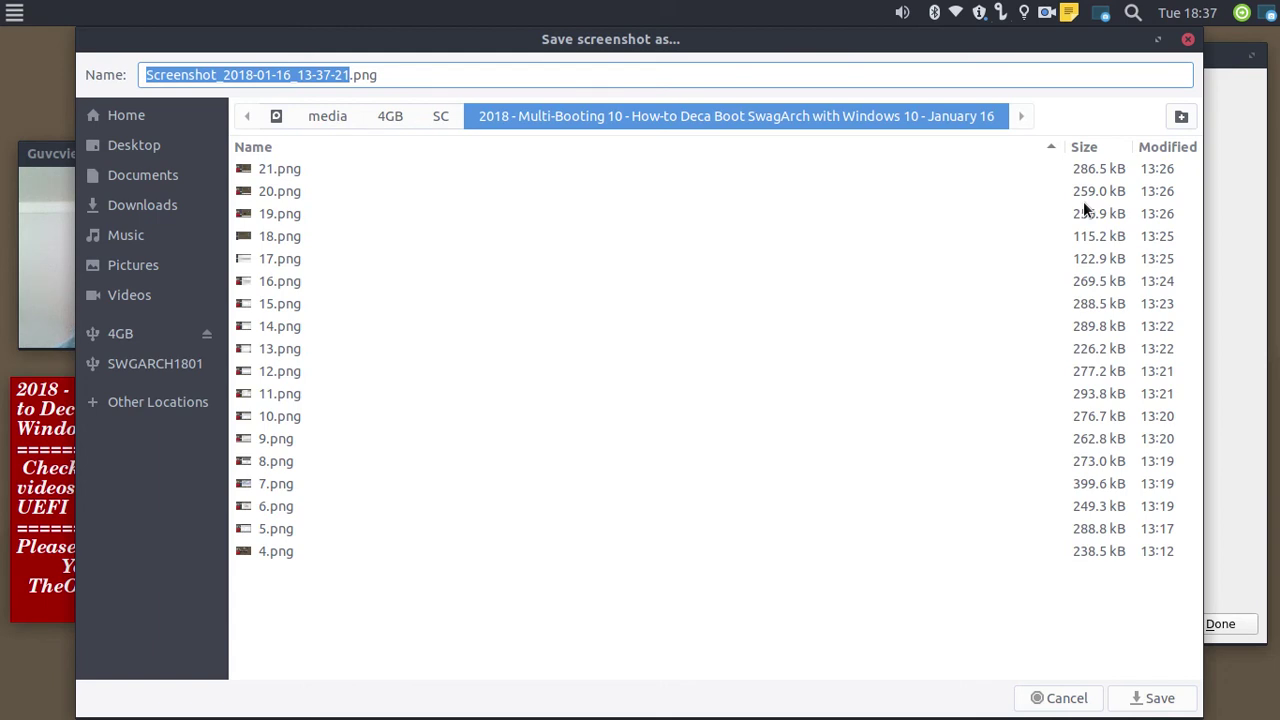
text(22)
key(Return)
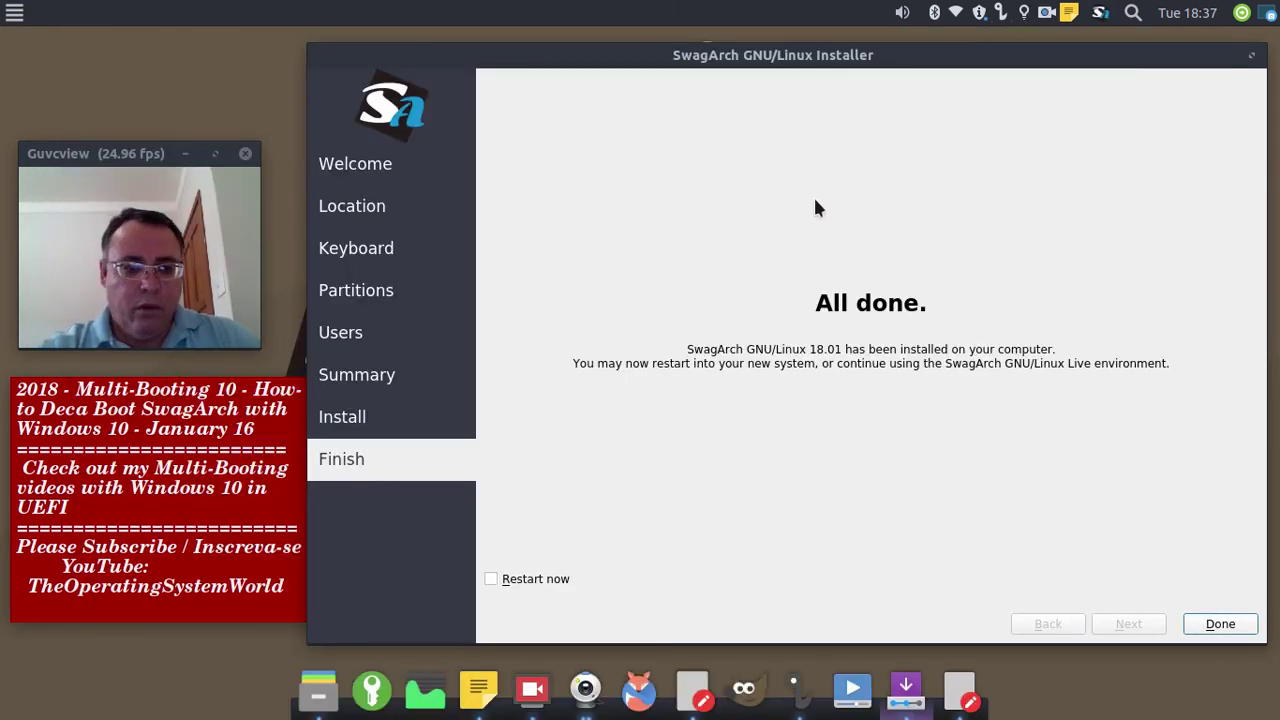
Step: Check the volume level in Quod Libet and minimize it, and close the finished SwagArch installer without restarting
click(797, 685)
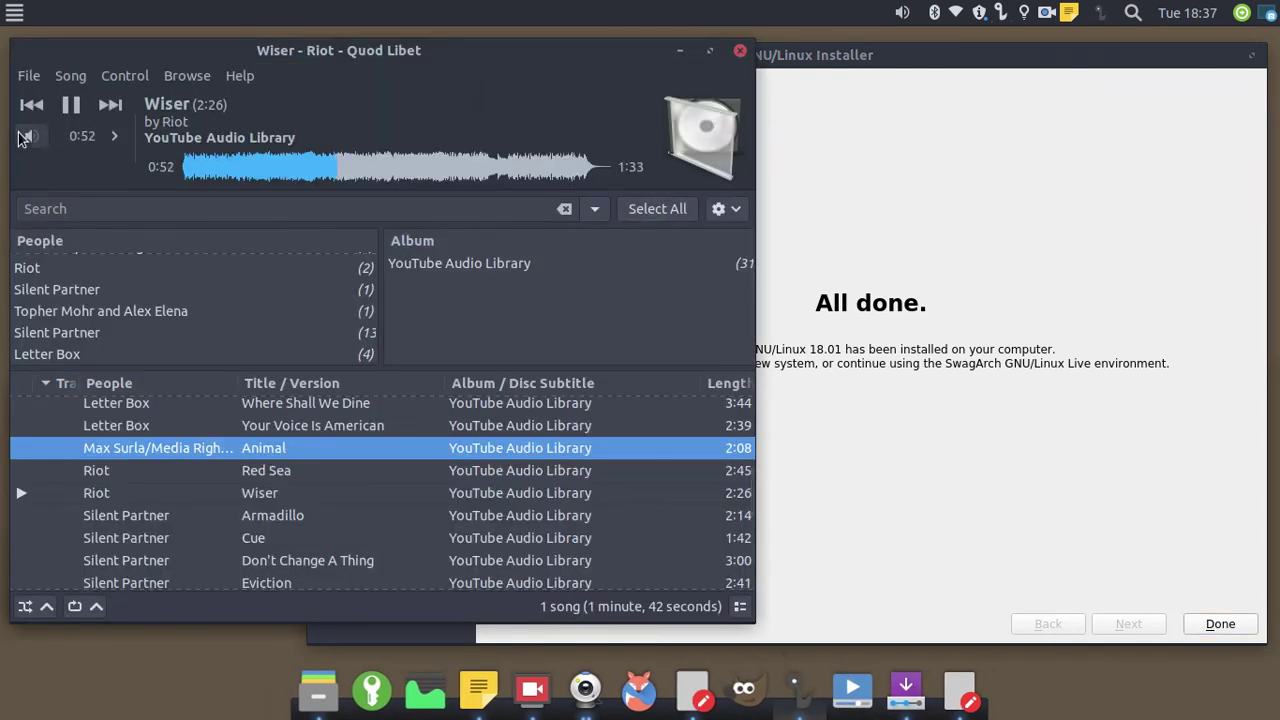
mouse_move(20, 138)
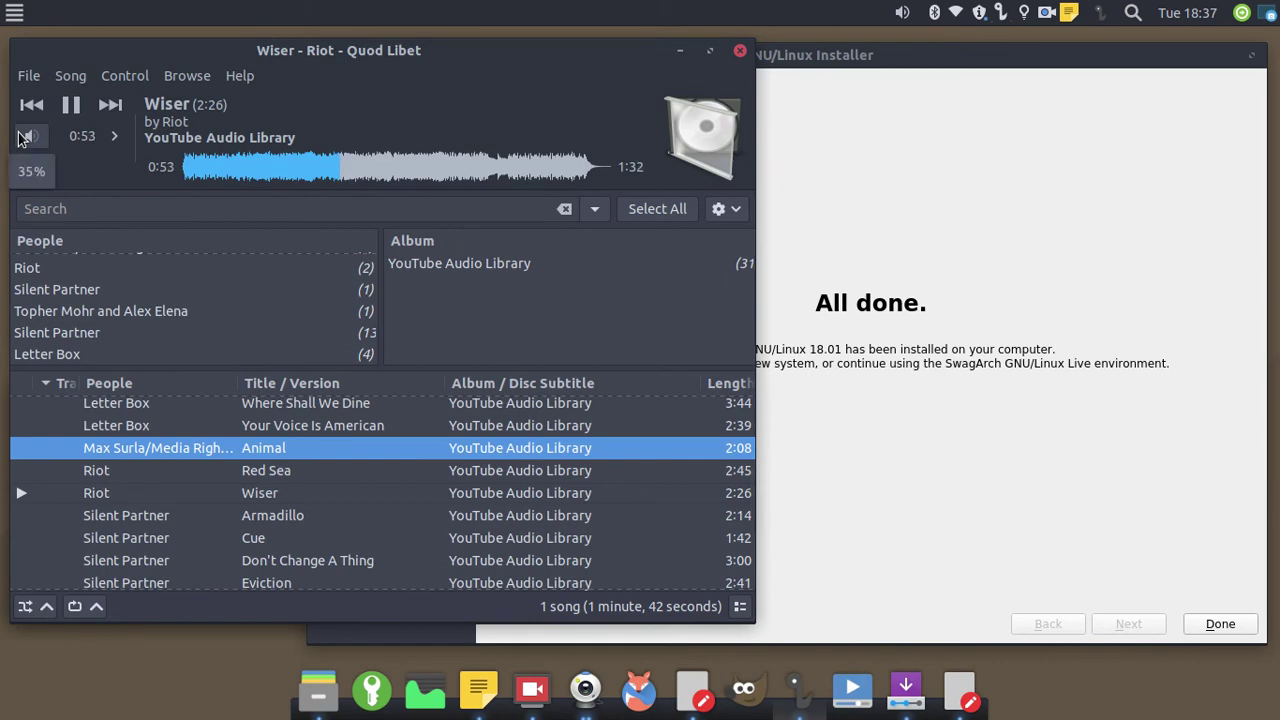
click(680, 51)
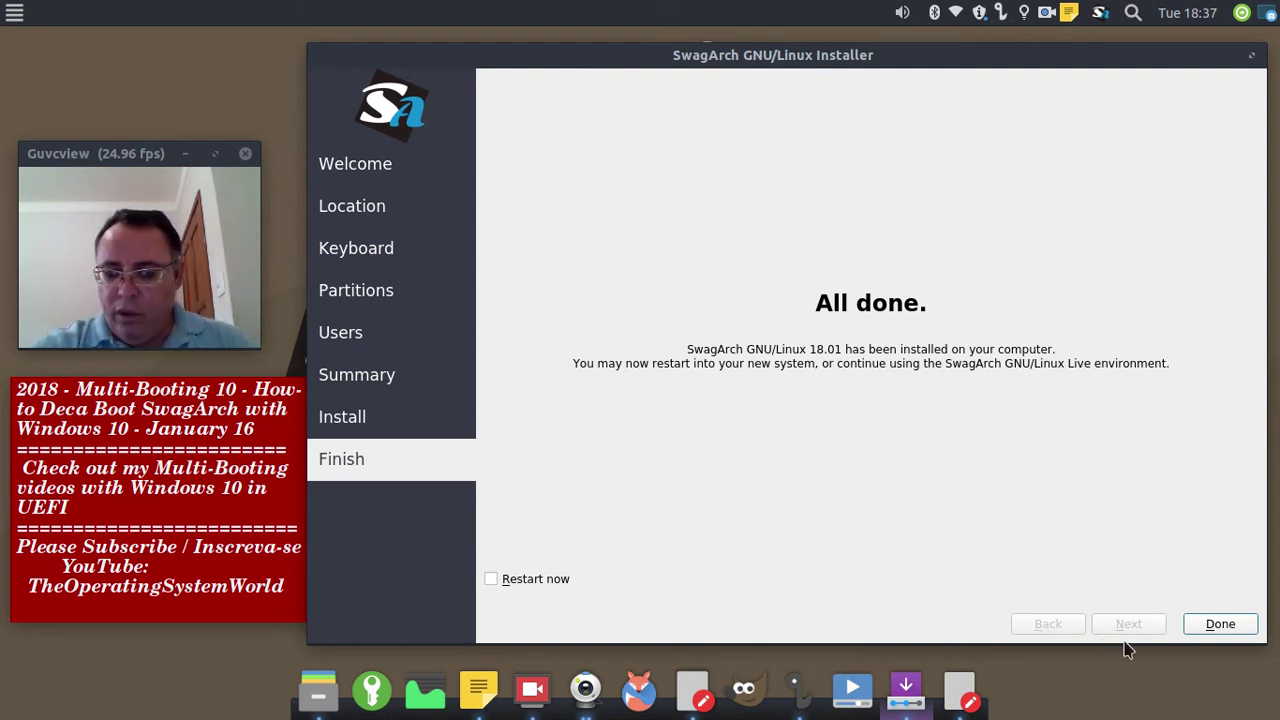
click(1220, 624)
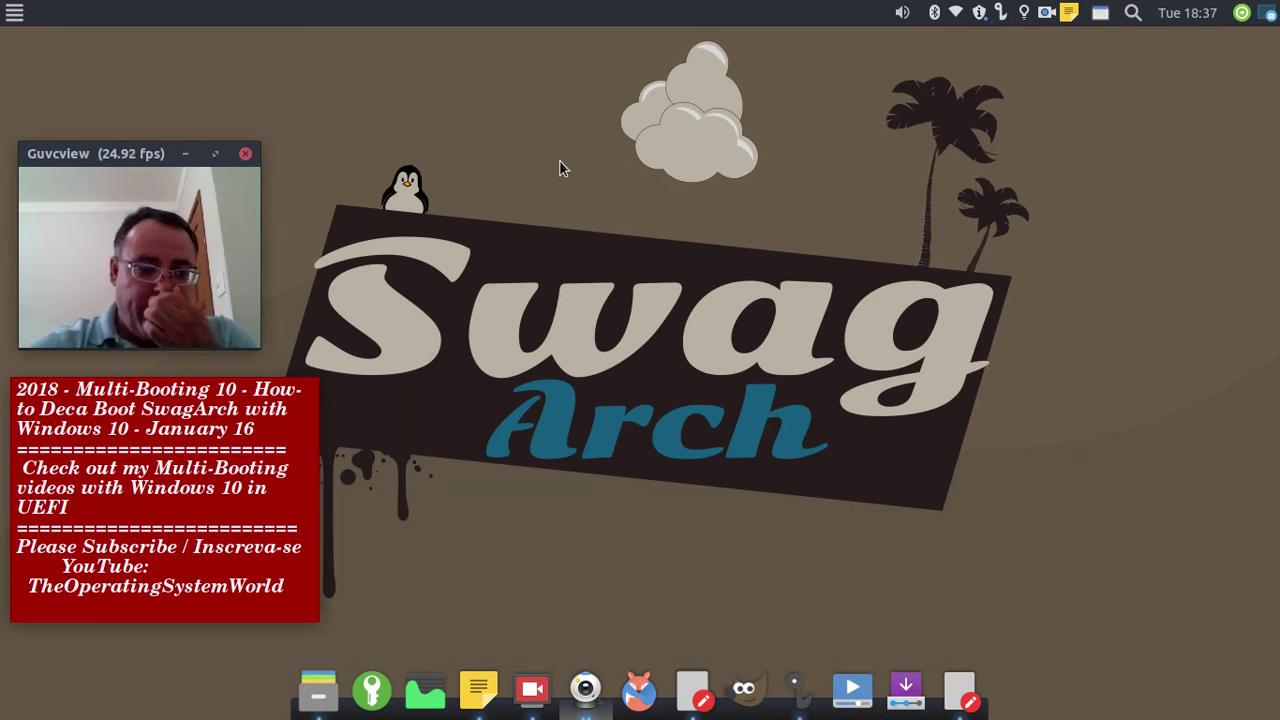
Step: Switch to the text editor, review the video notes from the title through the Next Video and contact links, and minimize the window
click(700, 685)
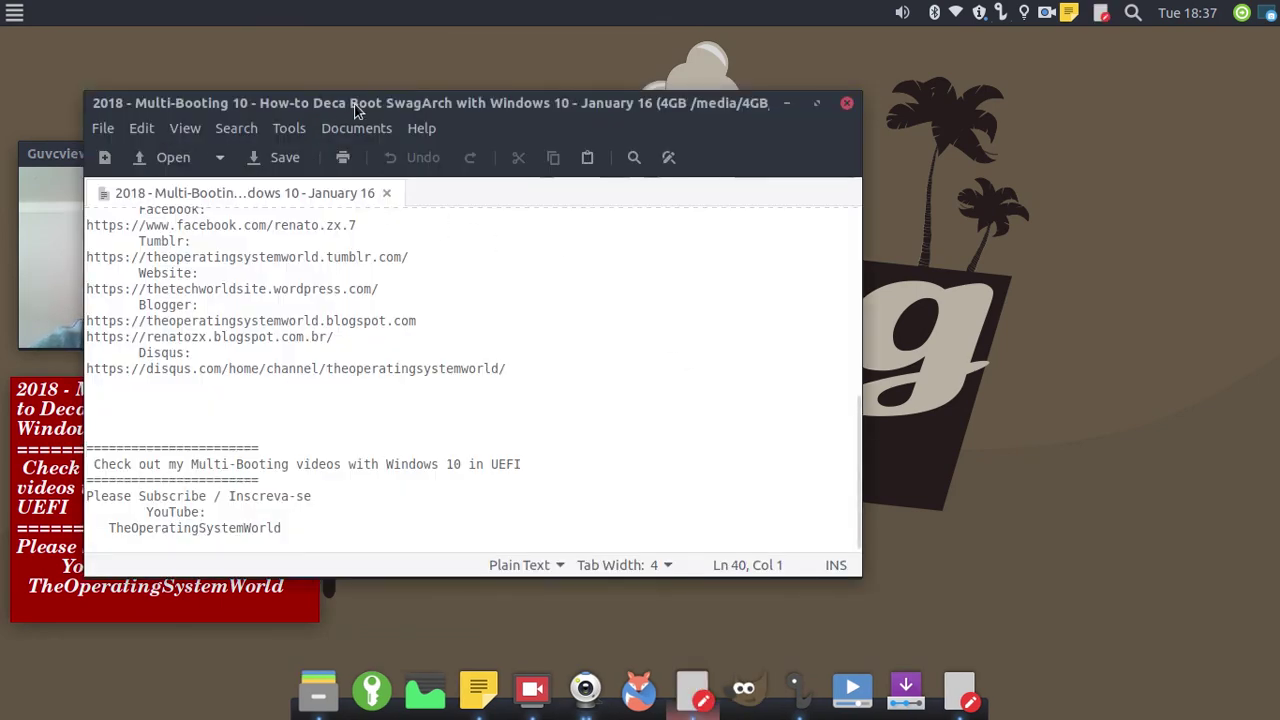
drag(357, 106, 631, 138)
scroll(757, 300, up, 8)
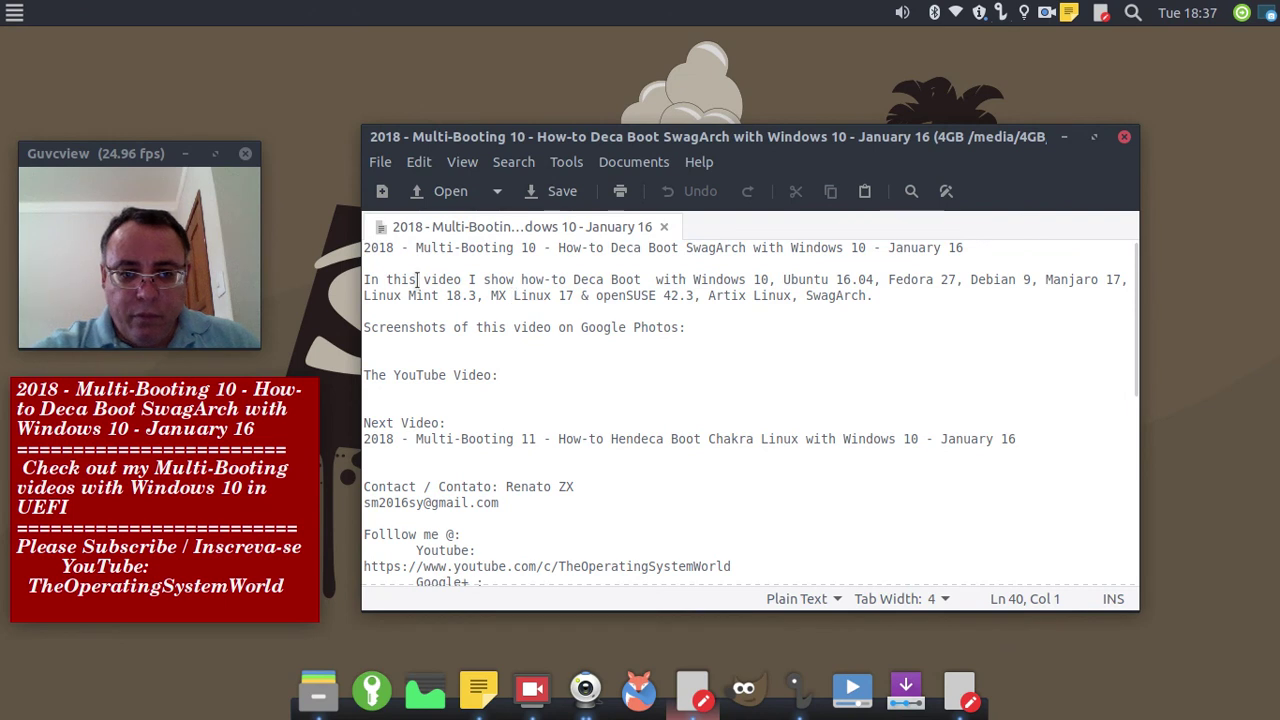
scroll(660, 358, down, 3)
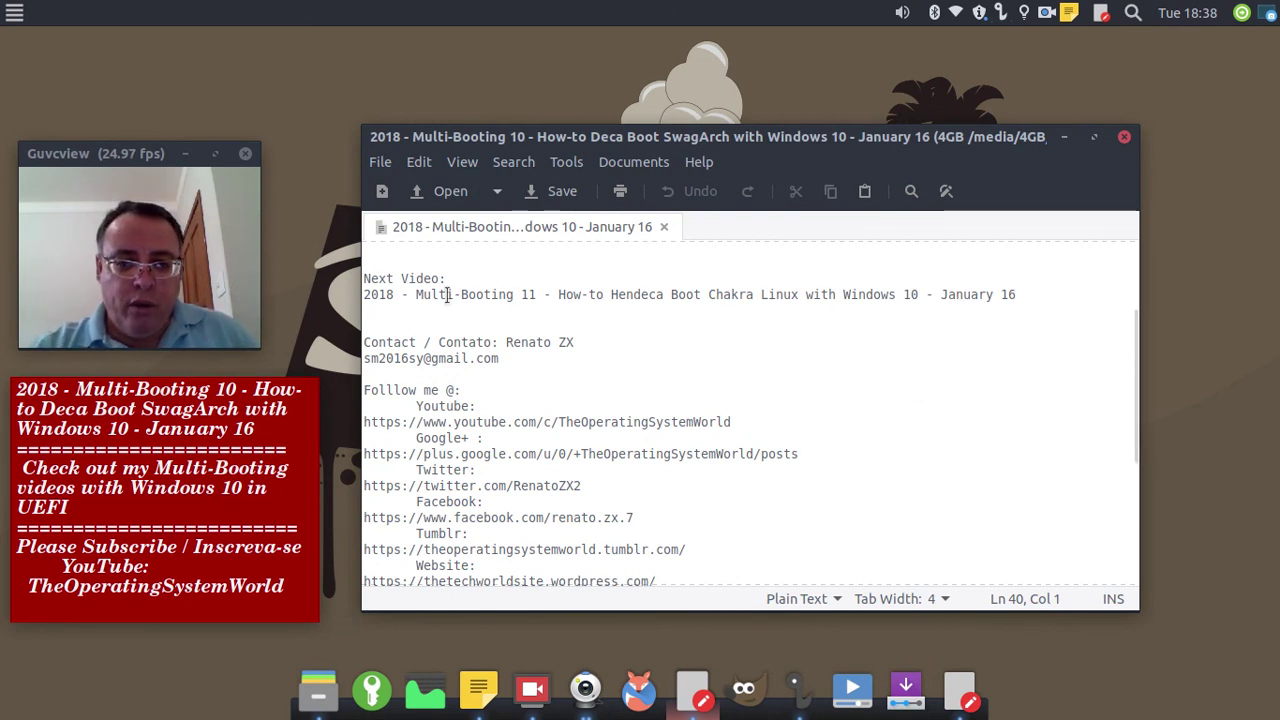
click(1066, 140)
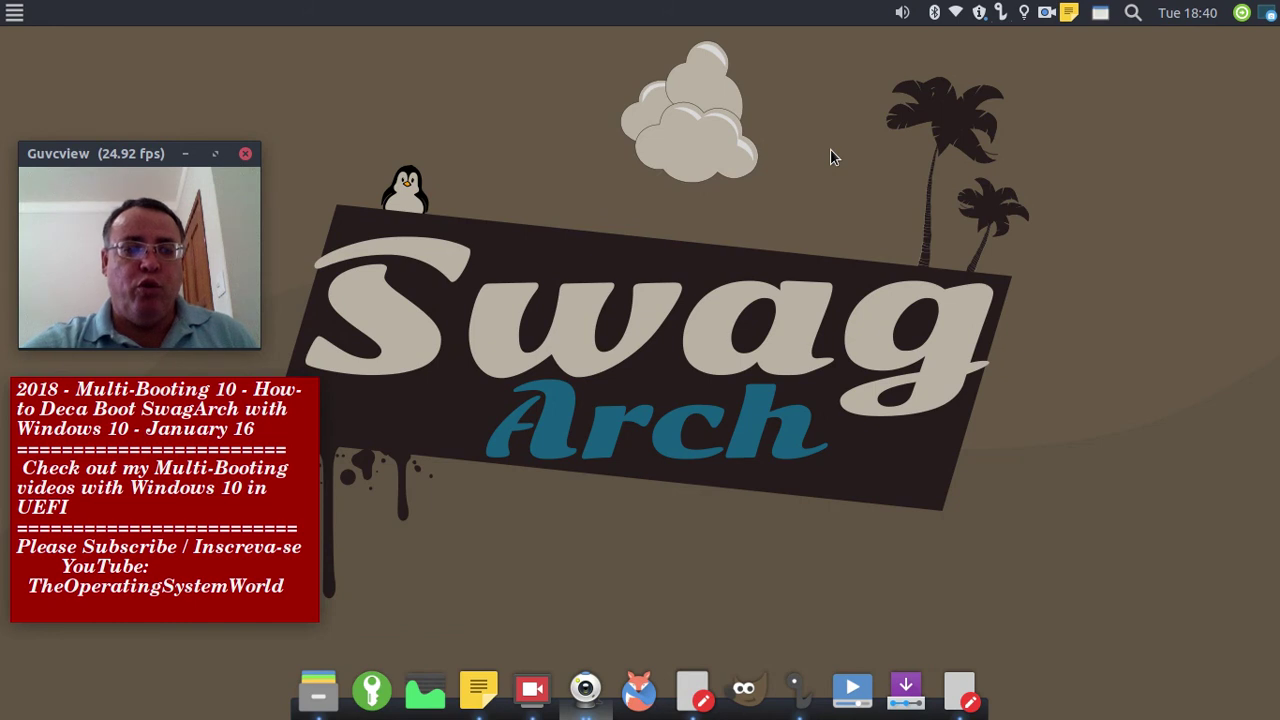
Step: Open the screen recorder's menu of recording options
click(1047, 14)
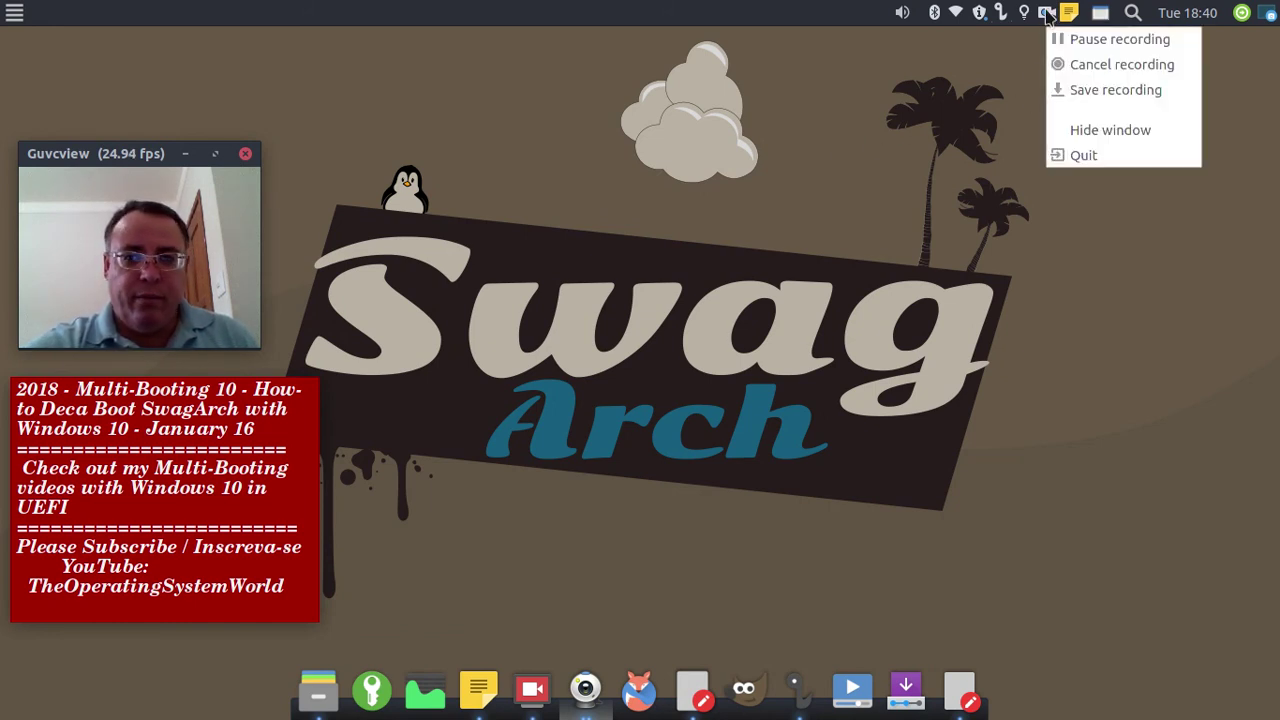